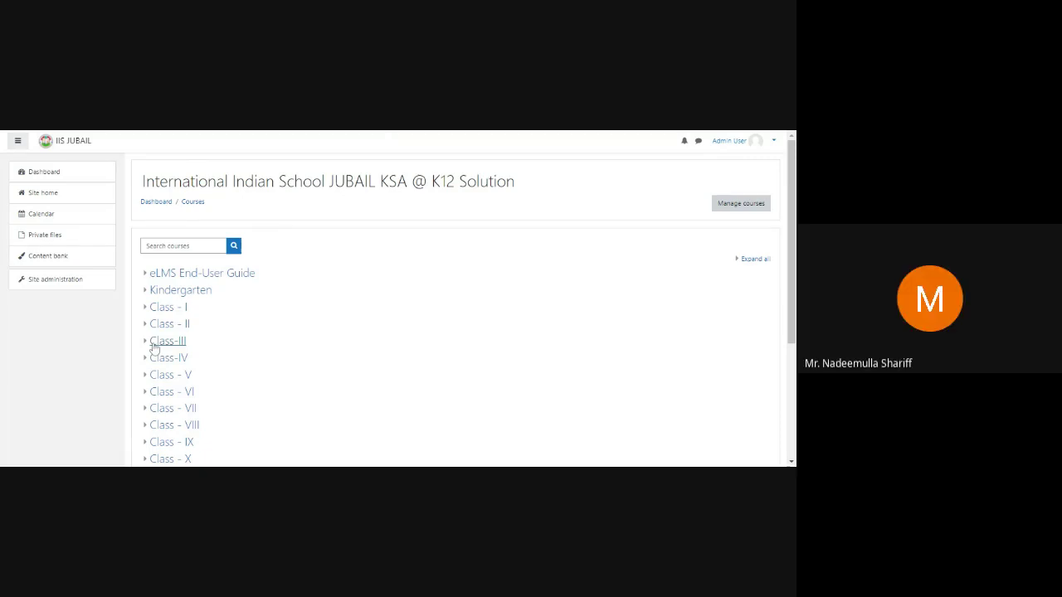
Step: Open the KANNADA vowels course in the Kannada category of Class-III
left_click(146, 343)
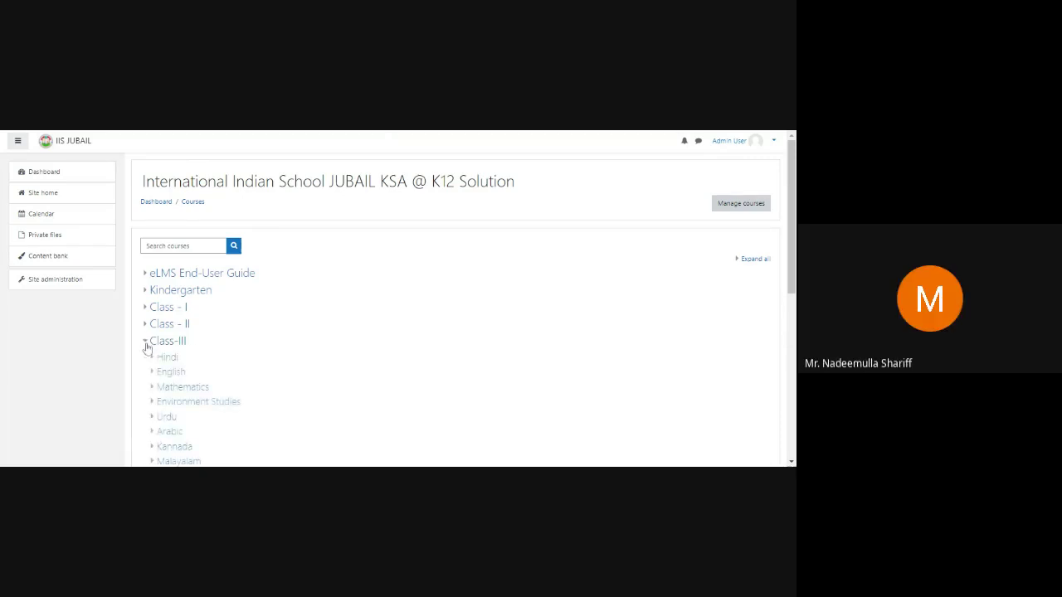
scroll(370, 304, "down", 1)
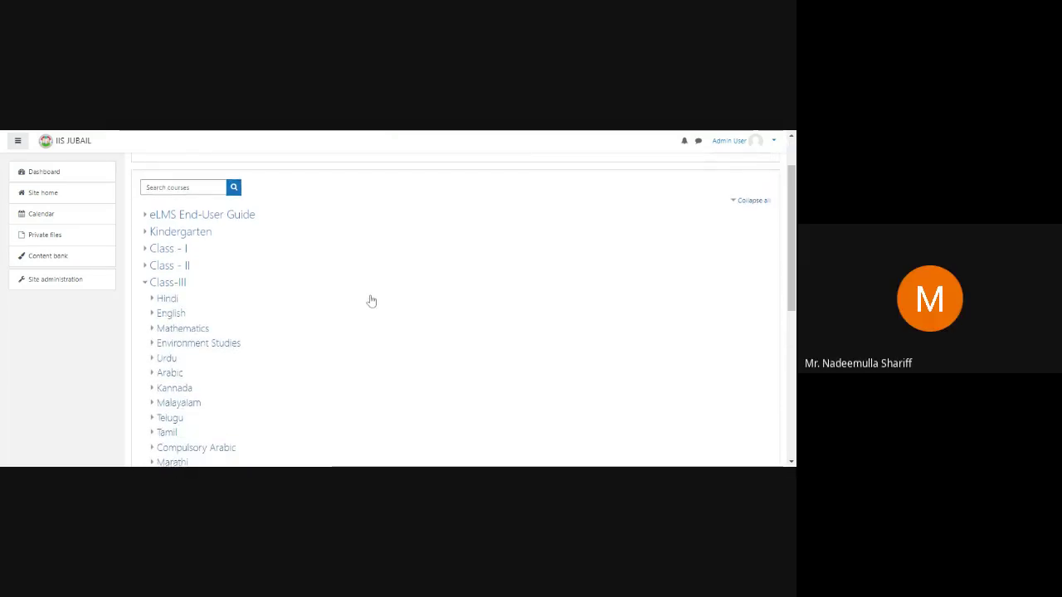
scroll(370, 304, "down", 2)
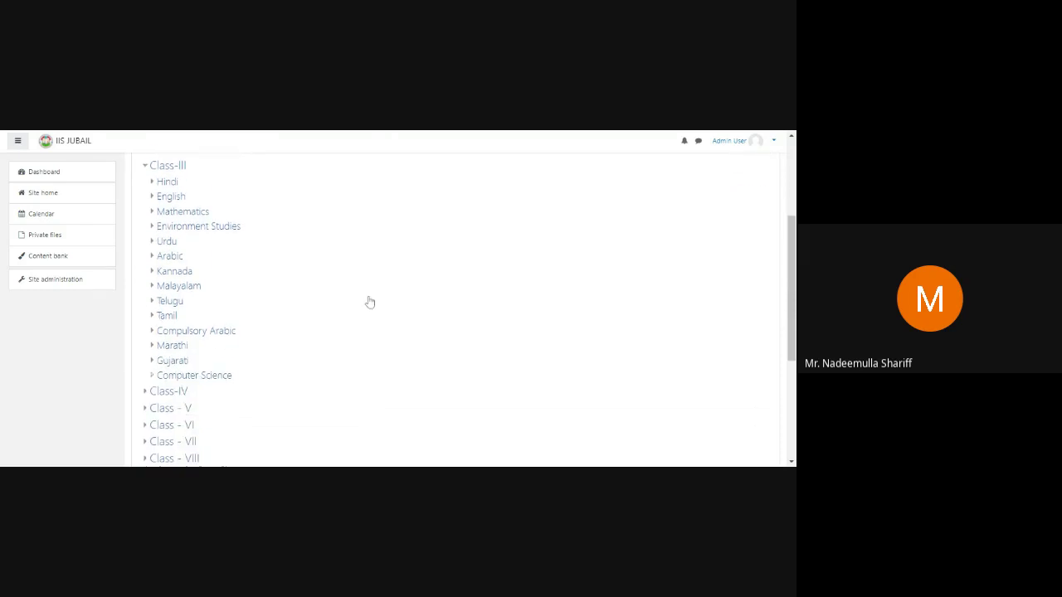
left_click(152, 272)
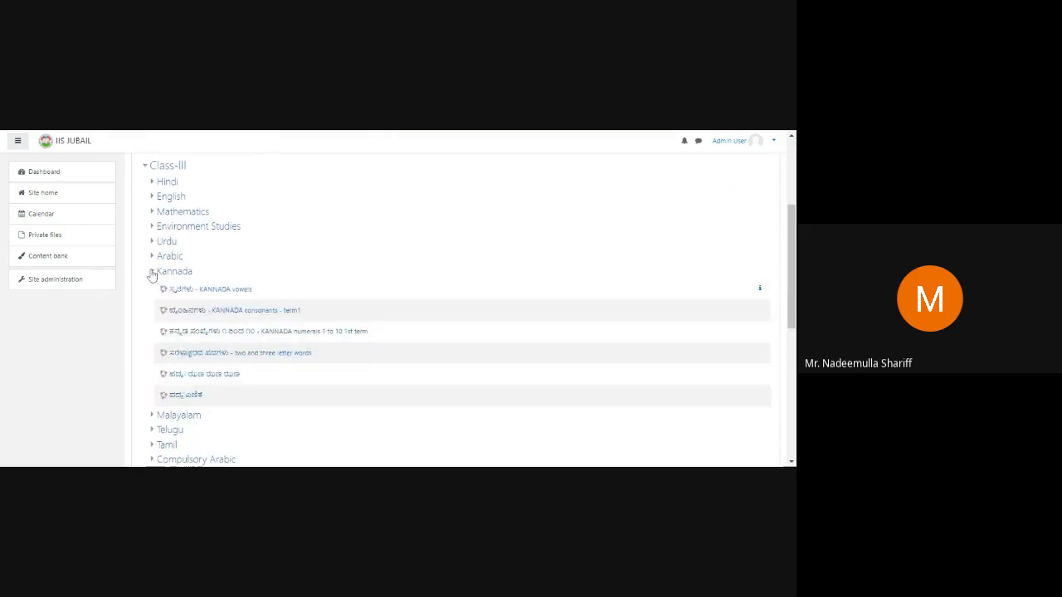
left_click(203, 293)
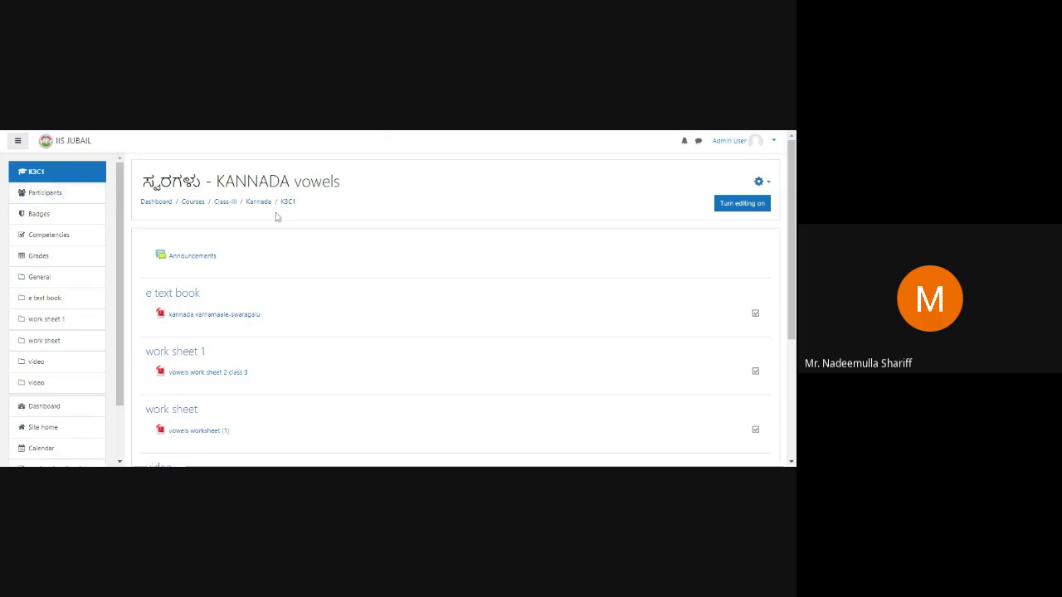
Step: Open the course's participants list and check how many participants are enrolled
left_click(48, 196)
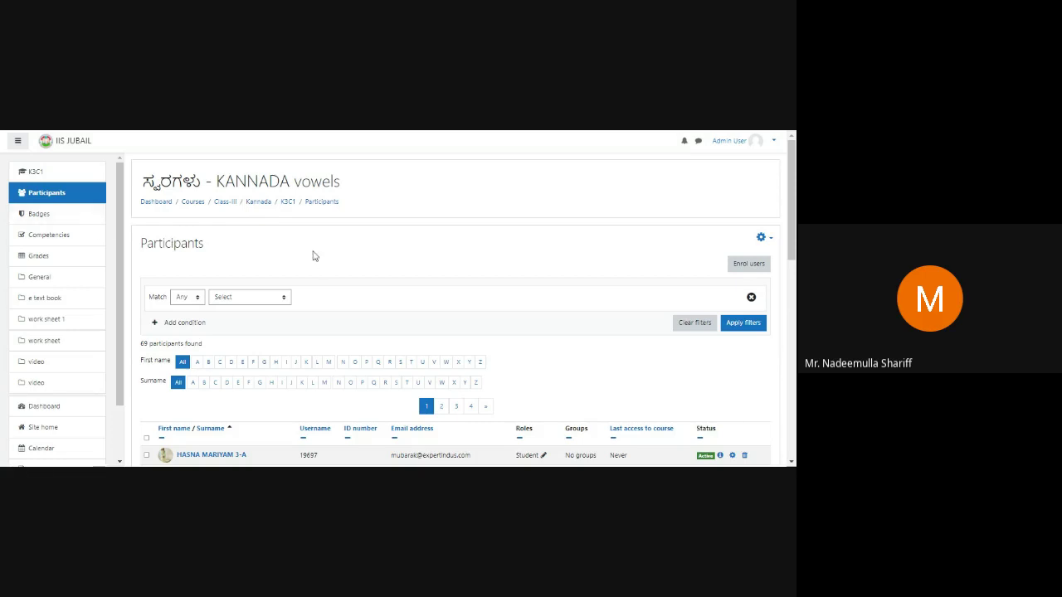
scroll(398, 240, "down", 3)
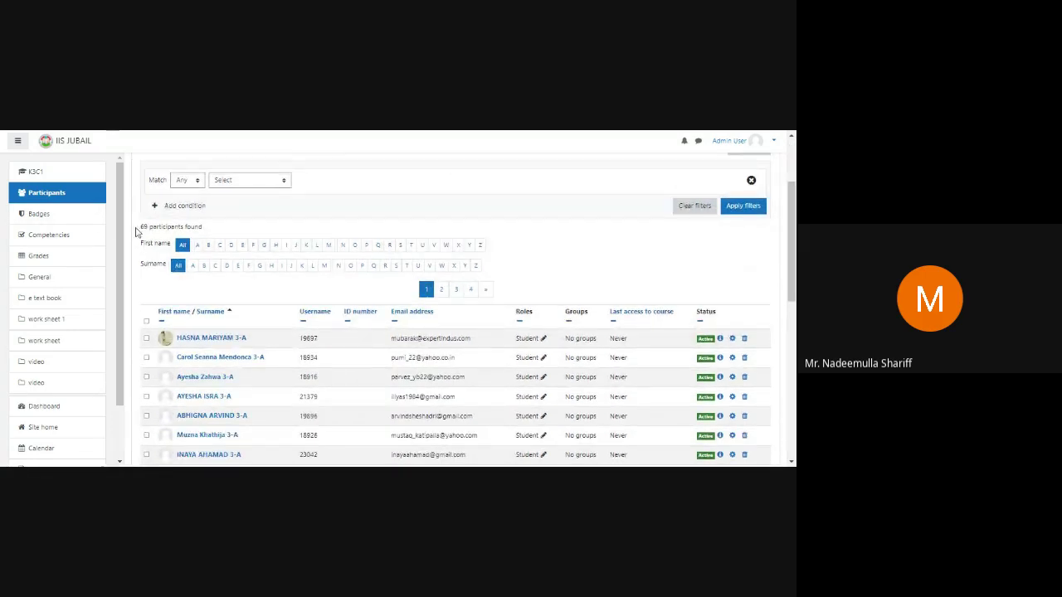
left_click_drag(138, 228, 214, 228)
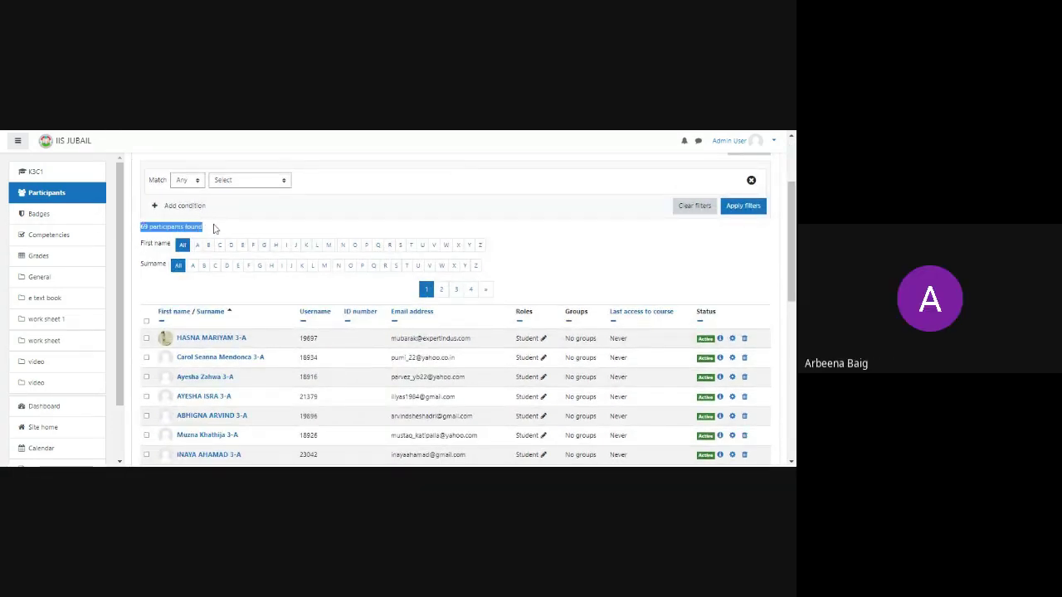
left_click(221, 231)
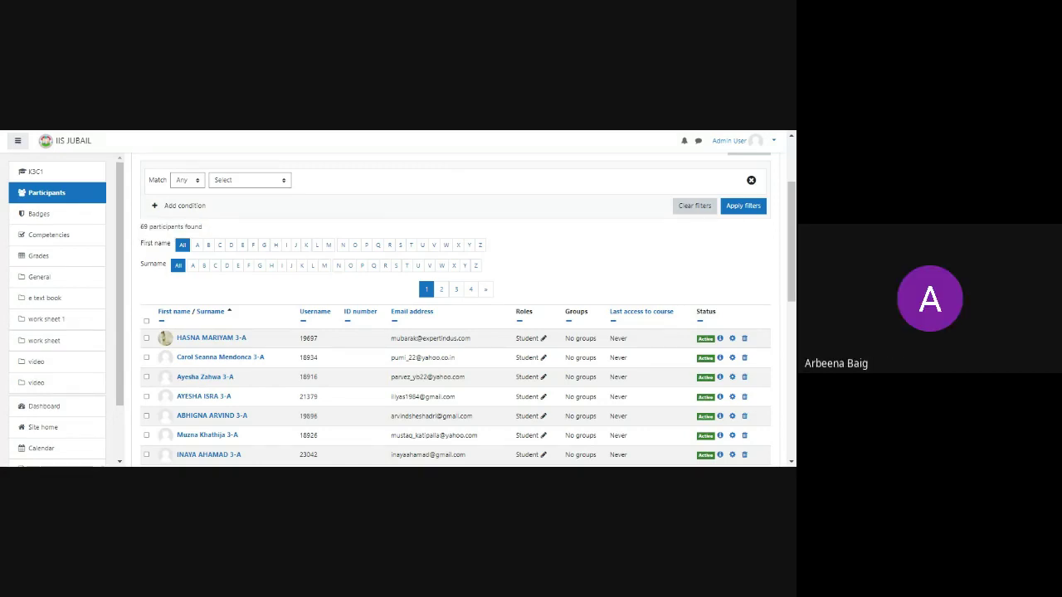
left_click_drag(141, 227, 222, 232)
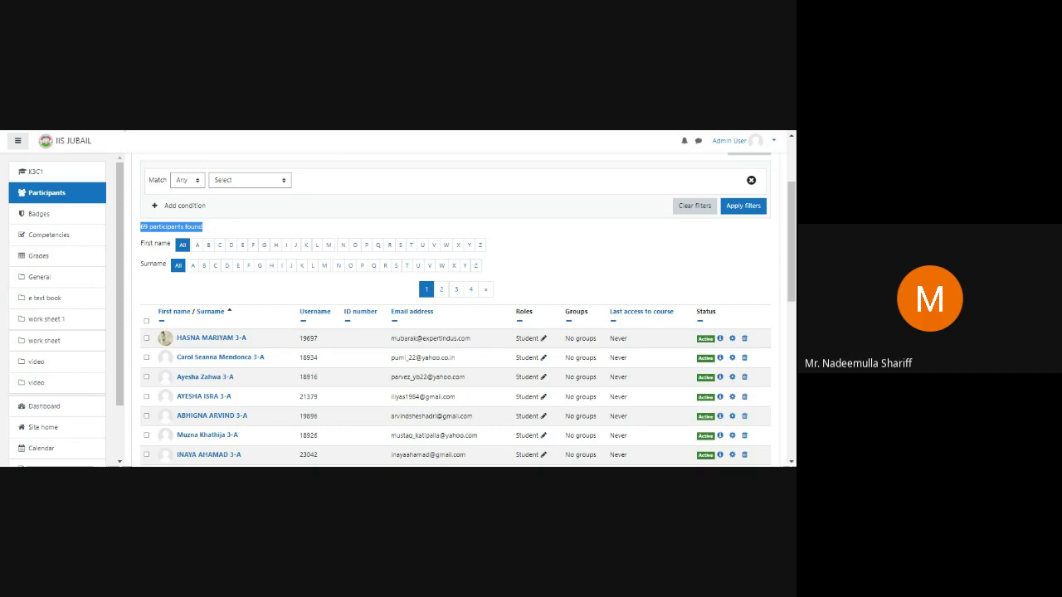
Step: Enrol the Class-3 Kannada cohort in the KANNADA vowels course and review the participants list
scroll(573, 251, "up", 1)
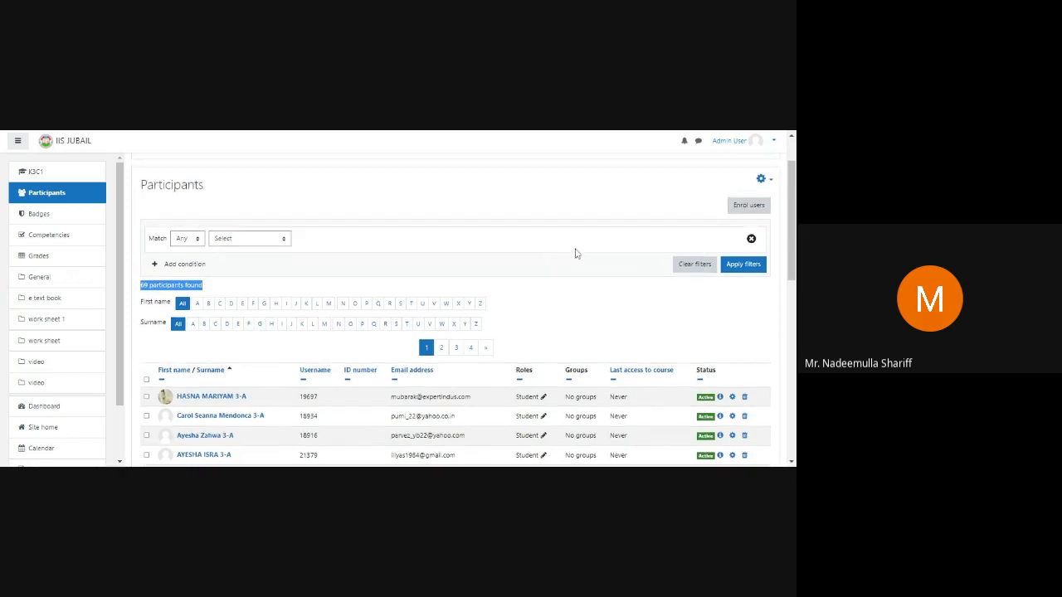
left_click(749, 206)
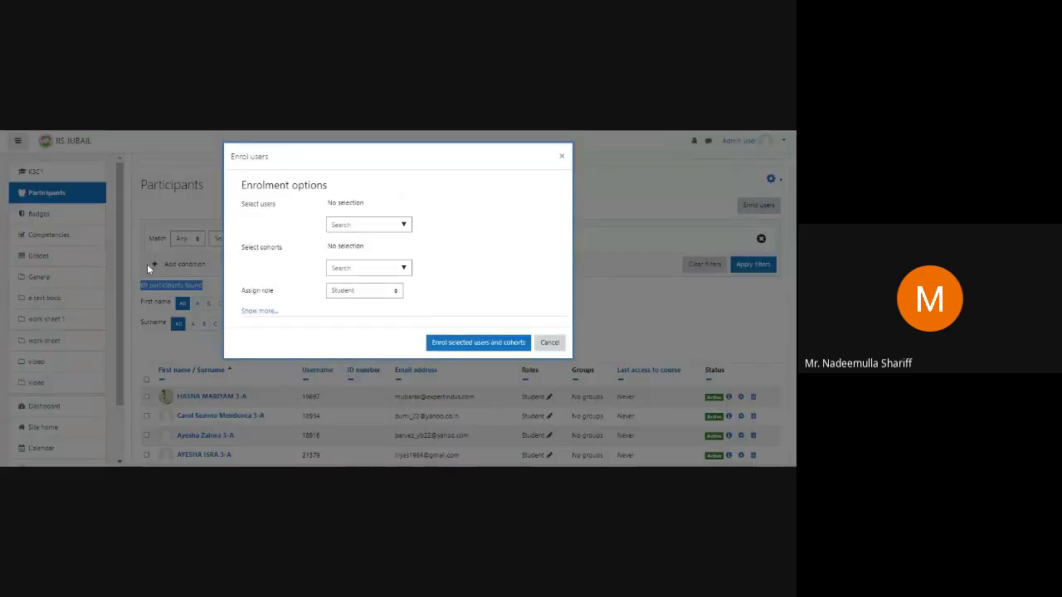
left_click(403, 268)
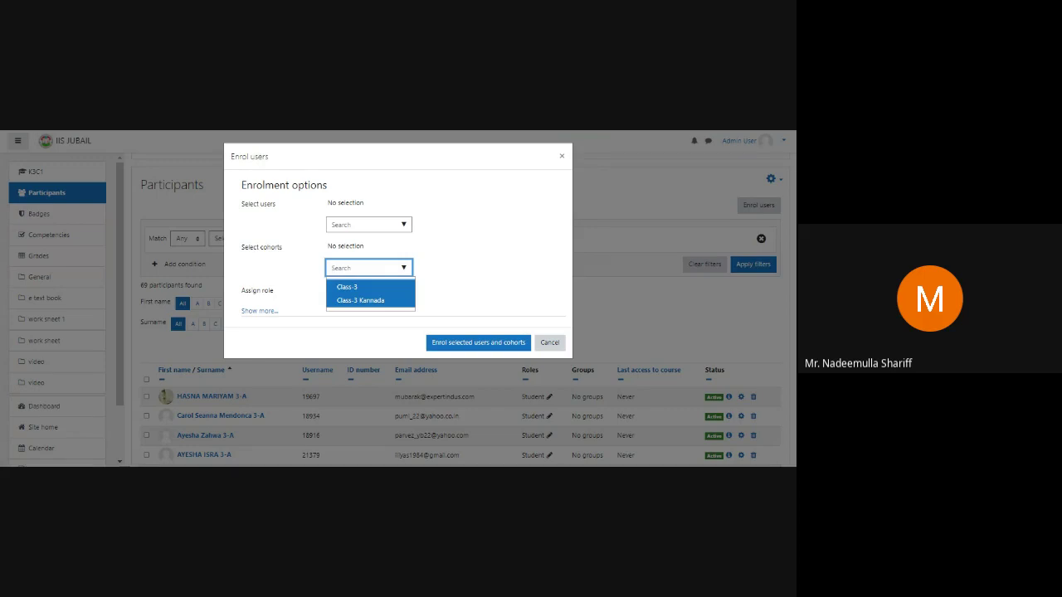
left_click(363, 300)
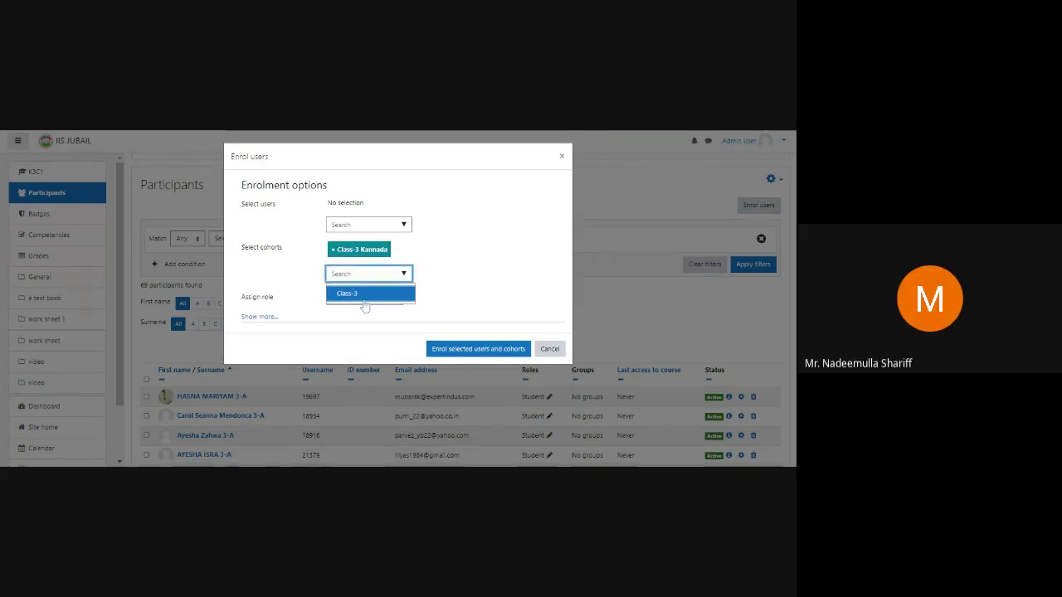
left_click(458, 349)
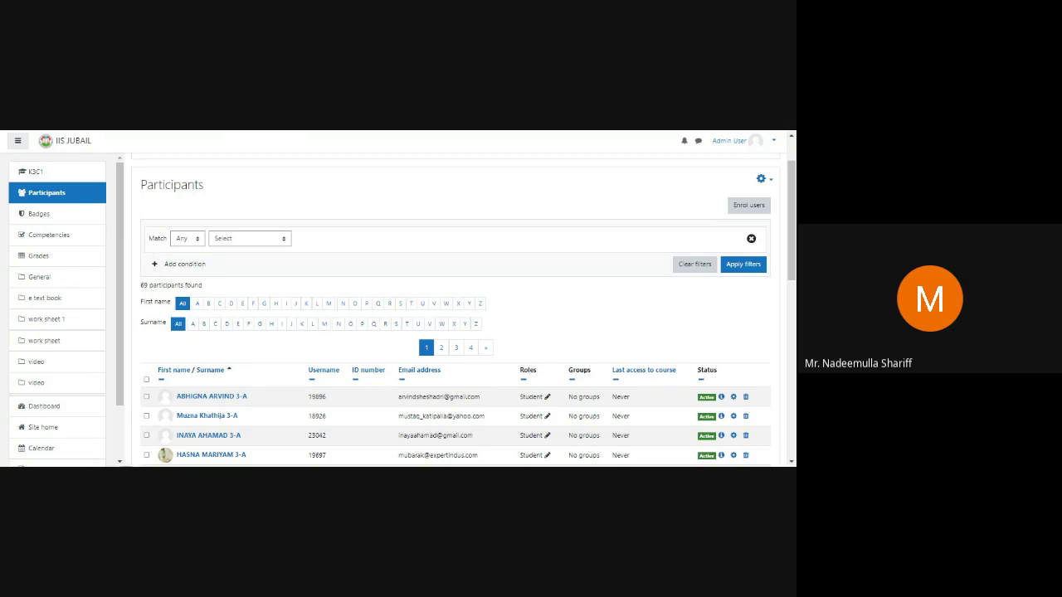
scroll(270, 356, "down", 3)
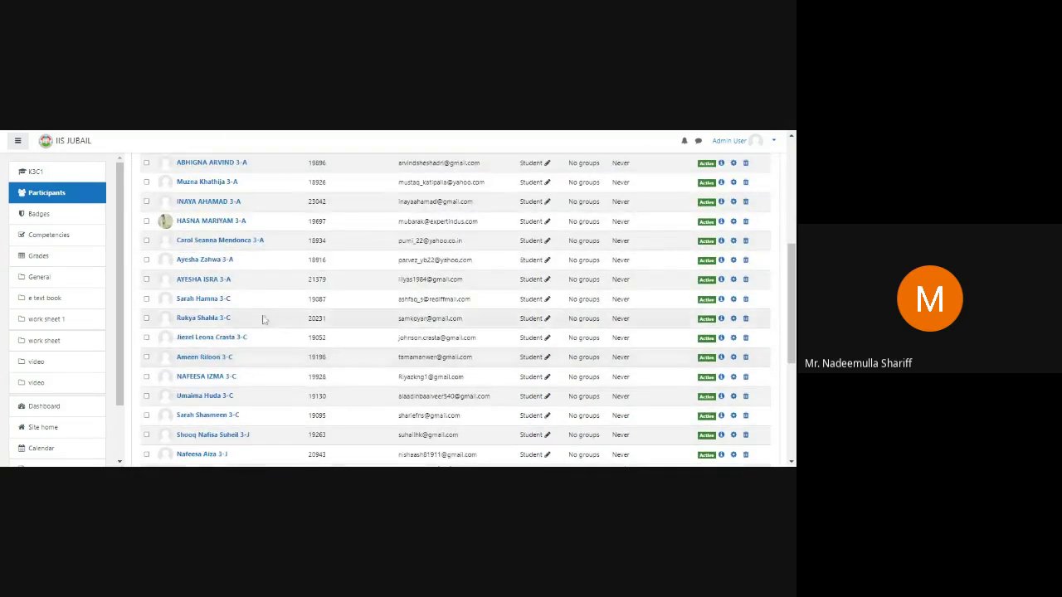
scroll(263, 315, "up", 2)
scroll(172, 215, "up", 1)
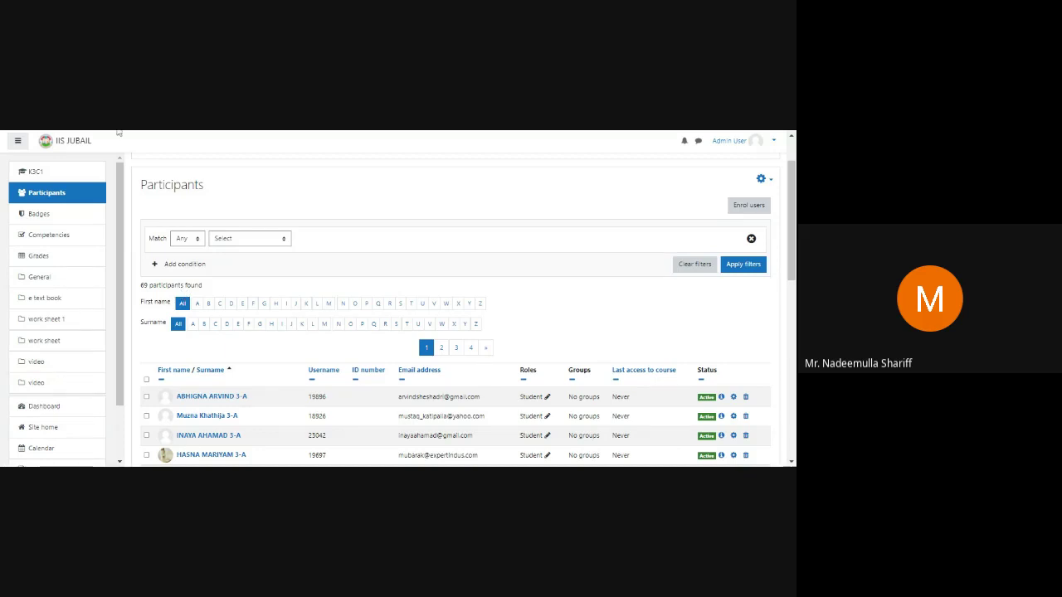
Step: Return to the course categories and open the ಭವ್ಯ ಕರ್ನಾಟಕ course in the Kannada category of Class - V
left_click(36, 171)
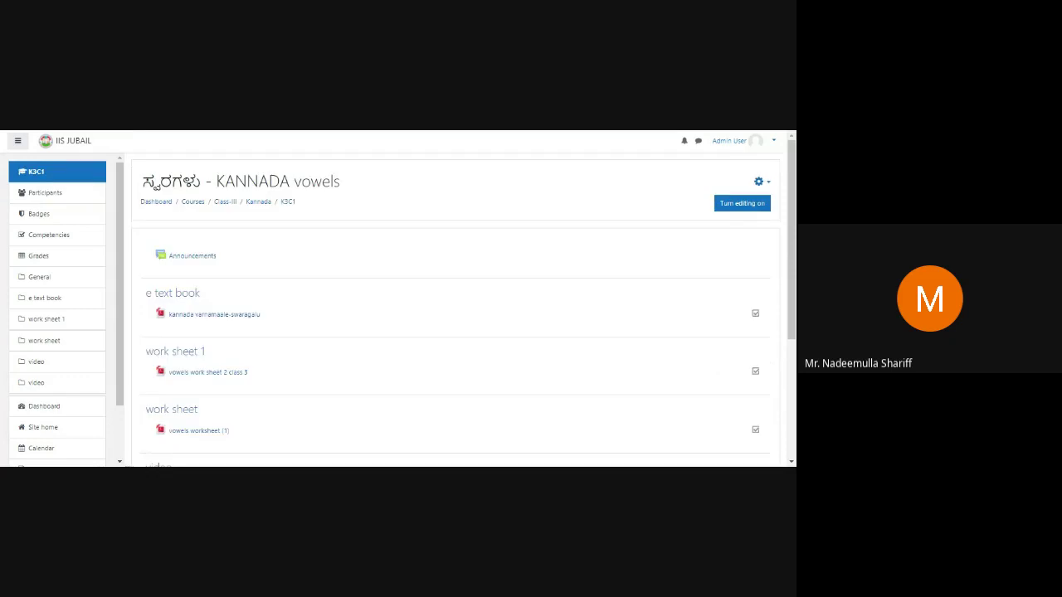
left_click(224, 202)
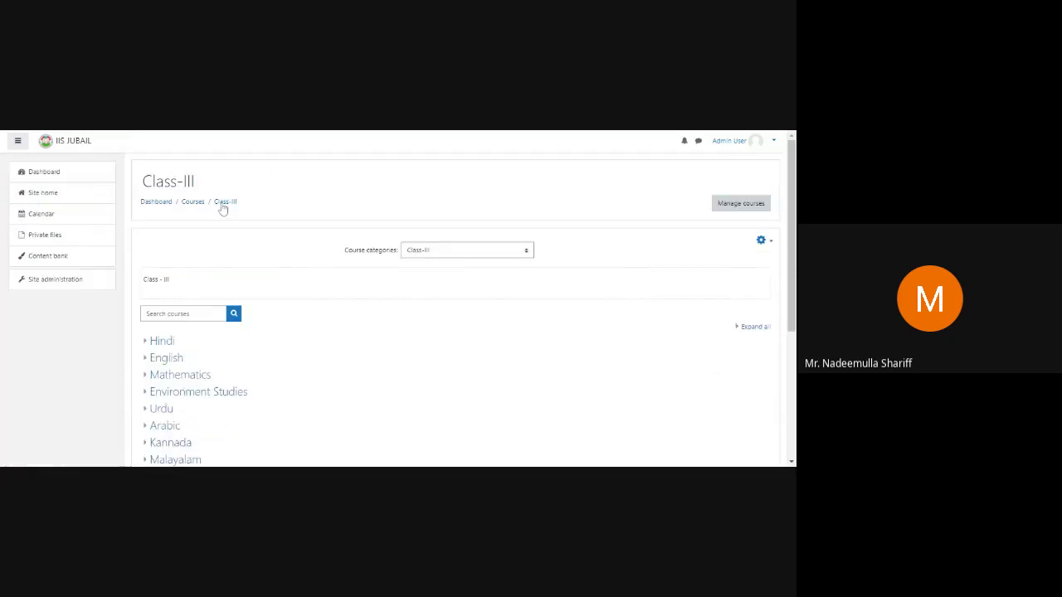
left_click(190, 203)
scroll(313, 273, "down", 3)
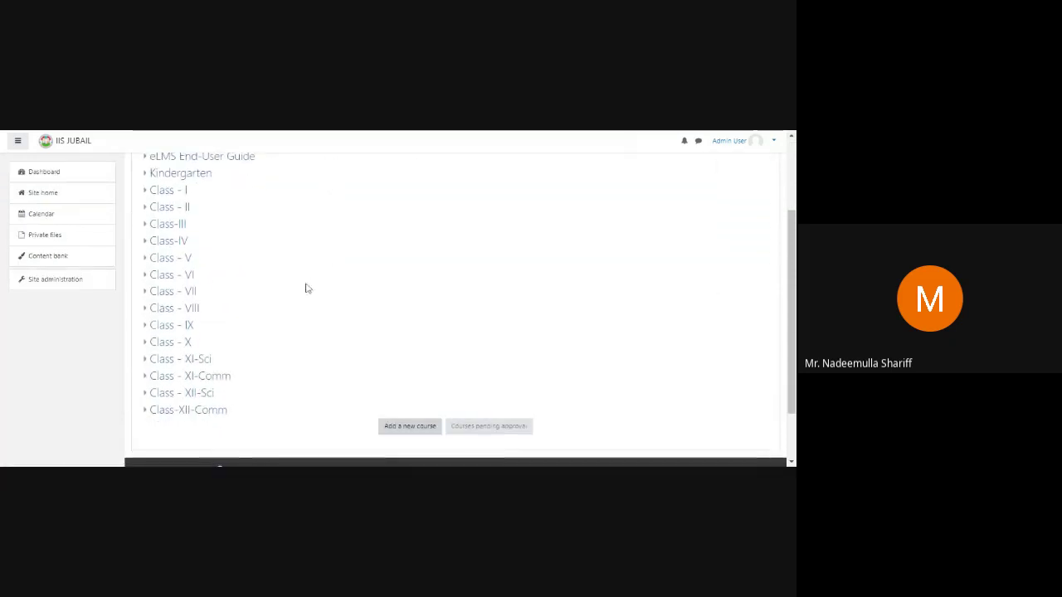
left_click(145, 260)
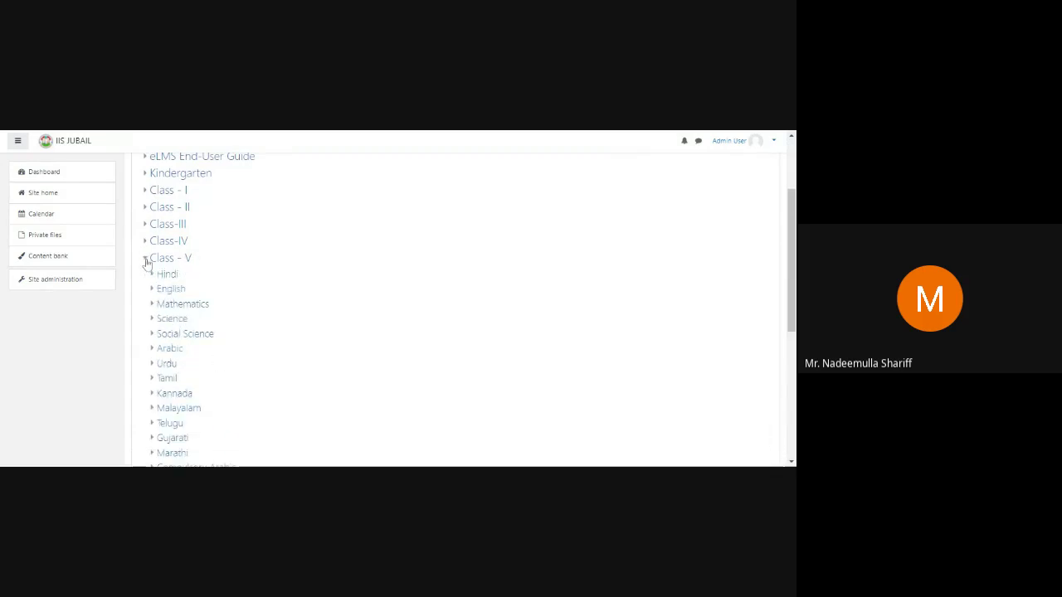
left_click(161, 394)
scroll(336, 350, "down", 3)
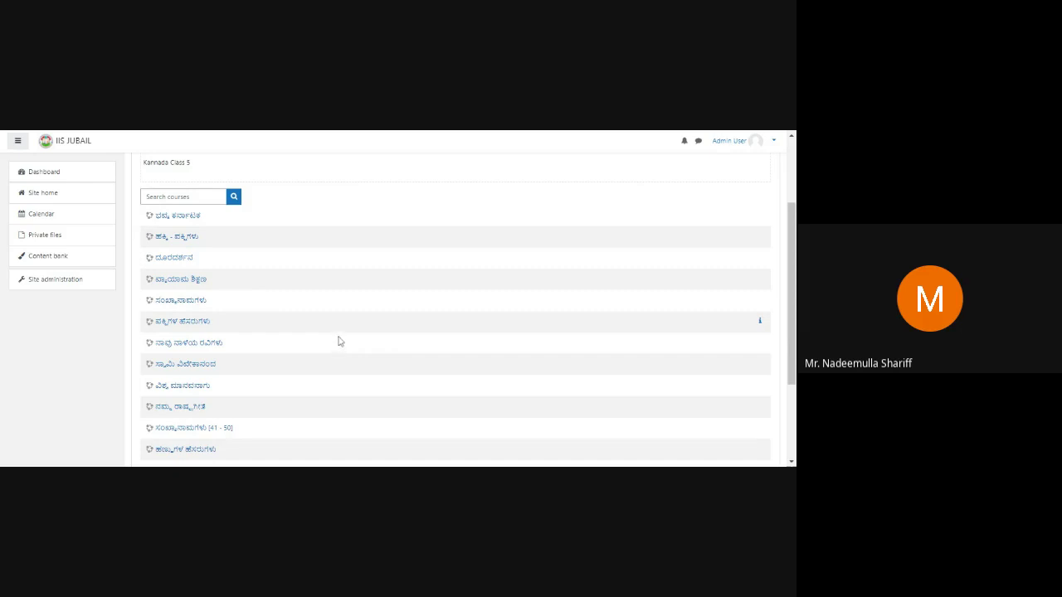
left_click(186, 219)
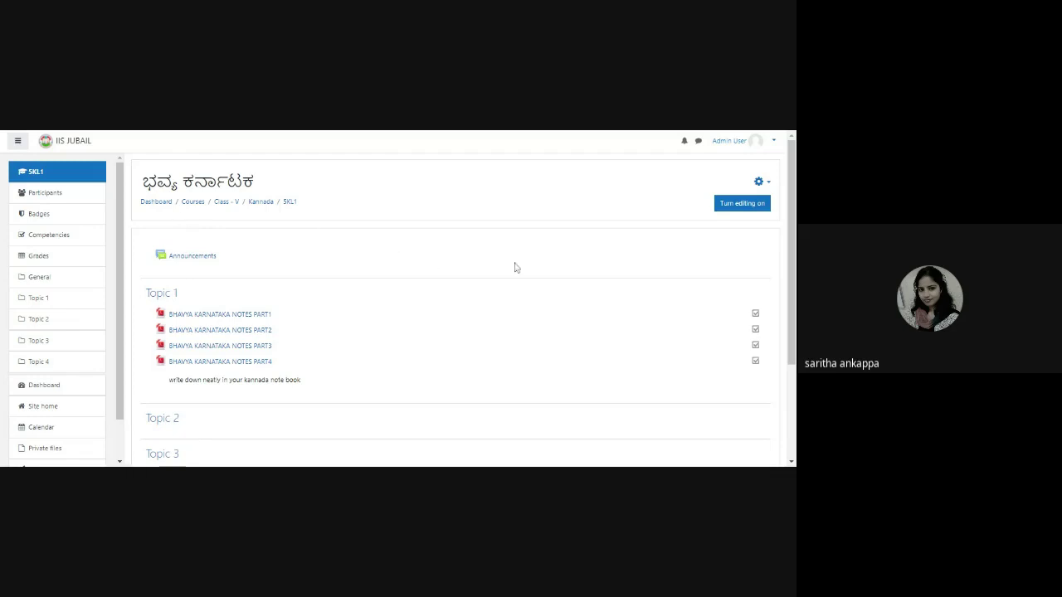
Step: Start a user enrolment from the course's participants page and select the Class-5 Kannada cohort
left_click(36, 195)
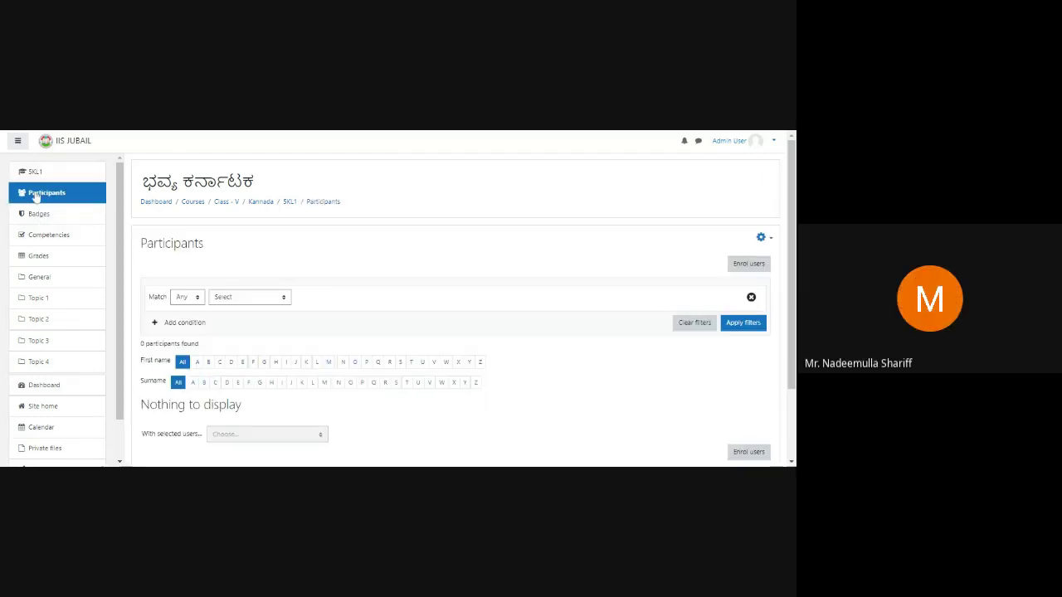
left_click_drag(206, 347, 137, 348)
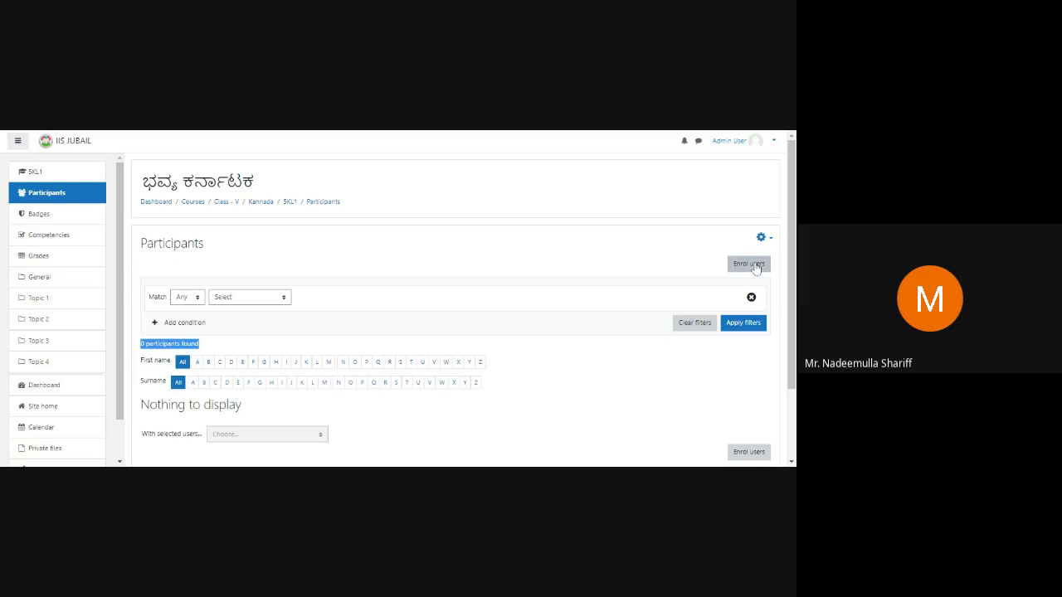
left_click(755, 268)
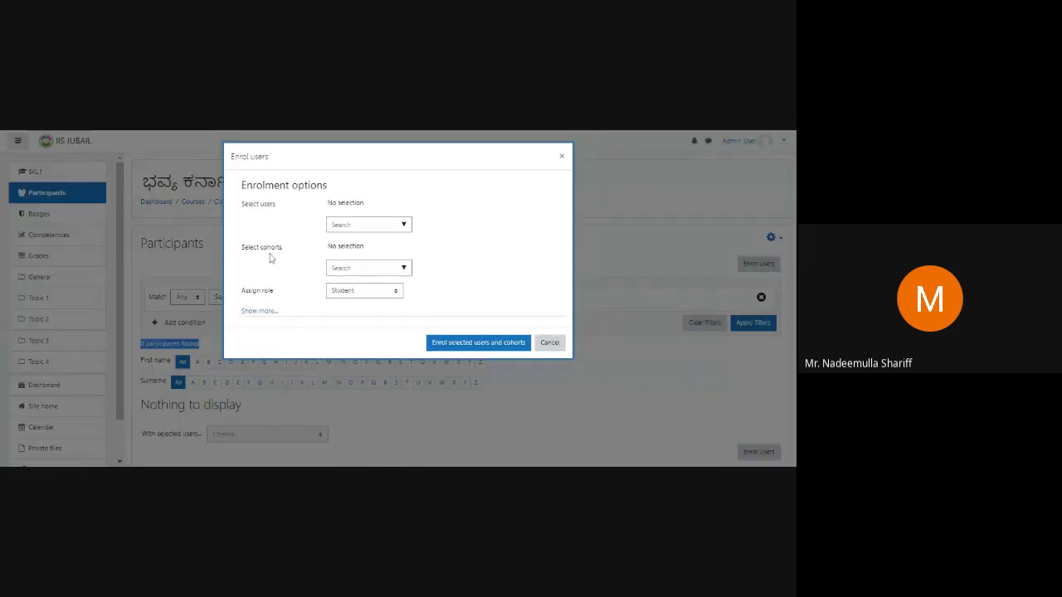
left_click(404, 268)
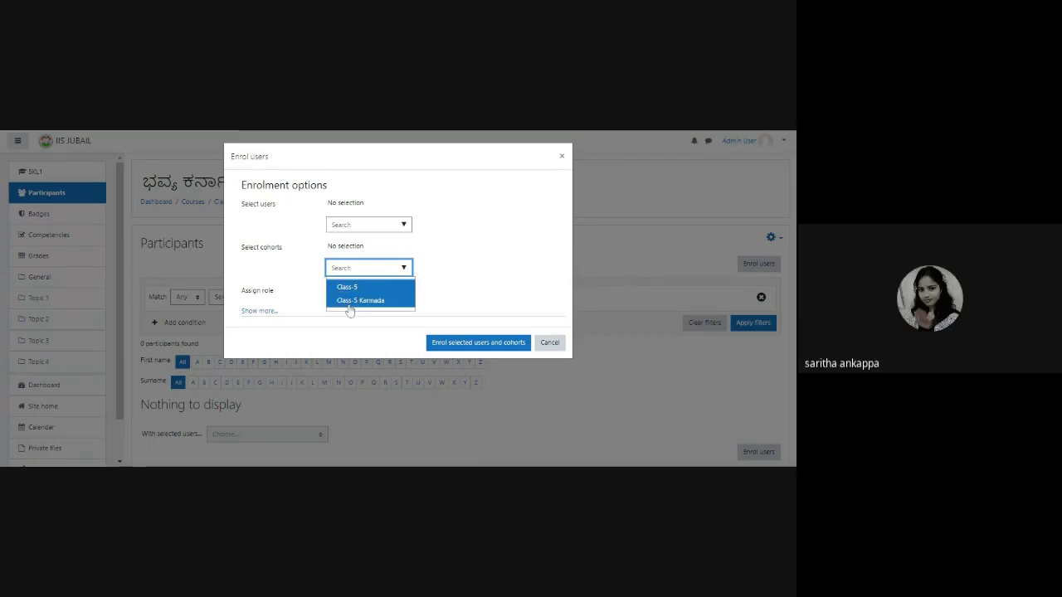
left_click(384, 304)
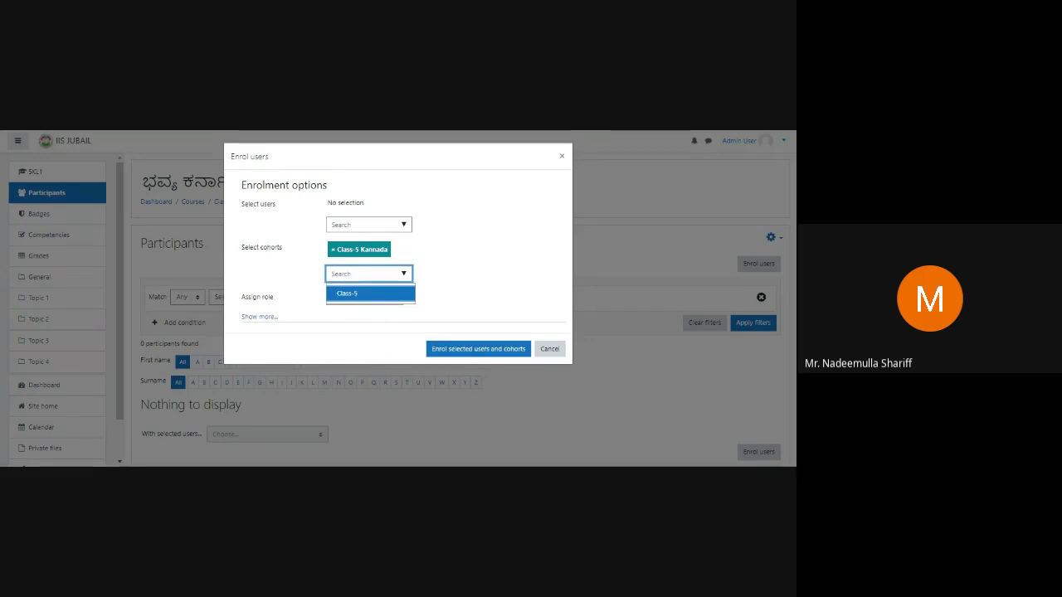
Step: Keep Student as the assigned role and enrol the selected cohort in the course
left_click(545, 250)
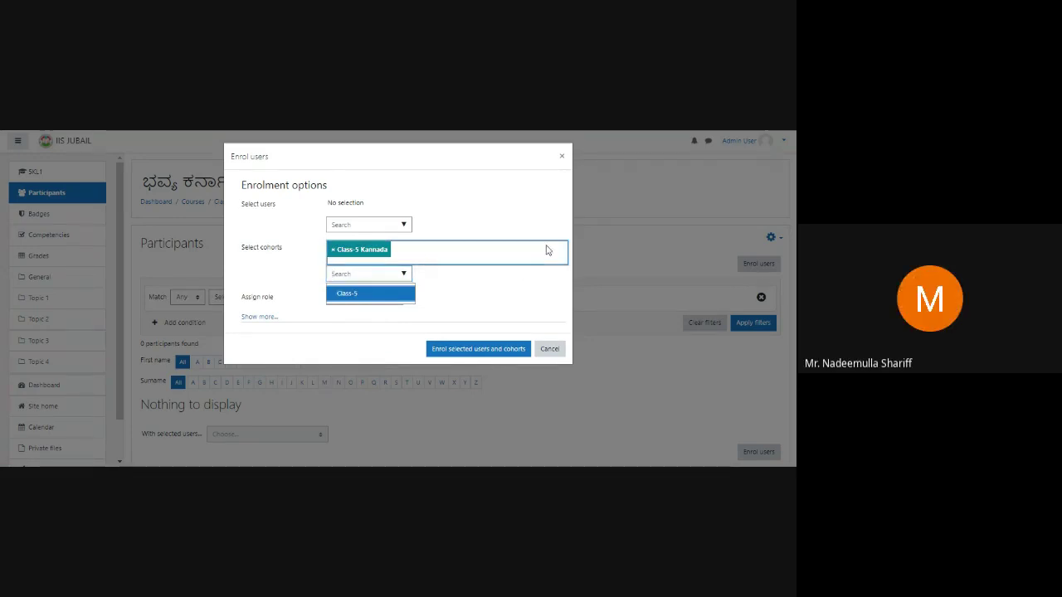
left_click(489, 203)
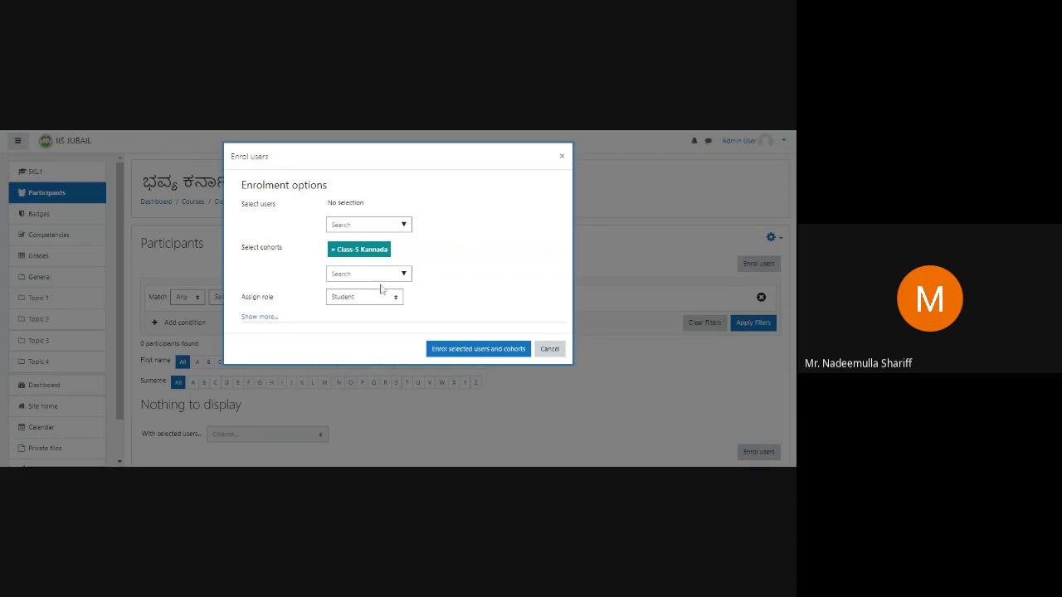
left_click(331, 131)
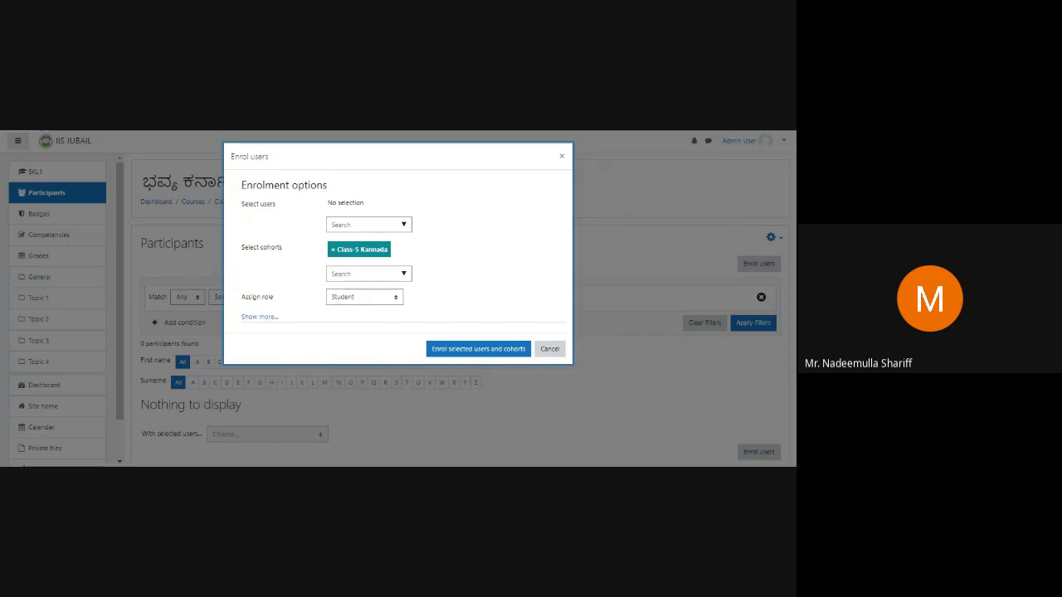
left_click(363, 299)
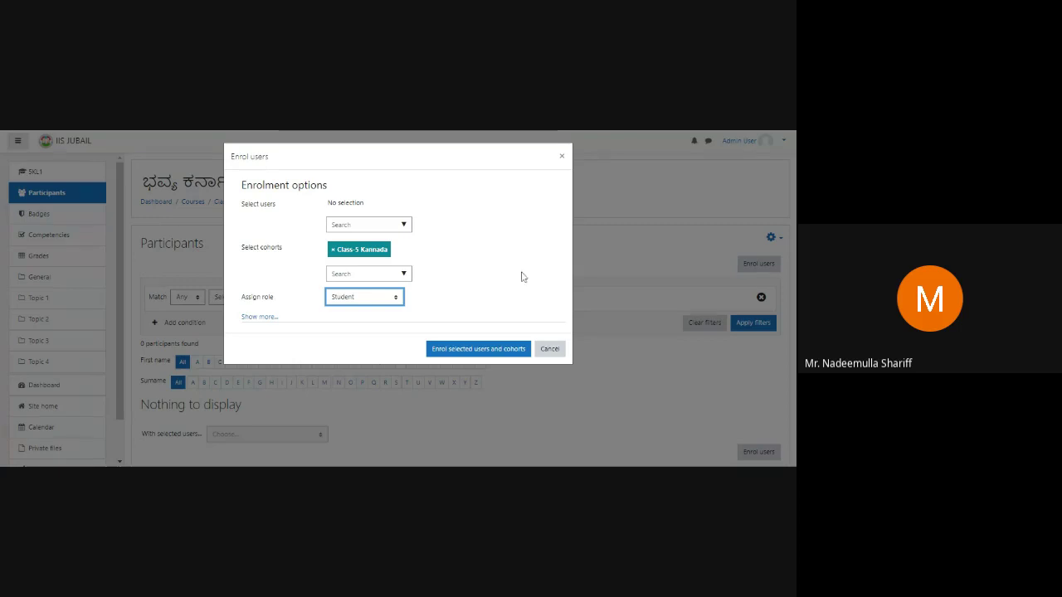
left_click(552, 260)
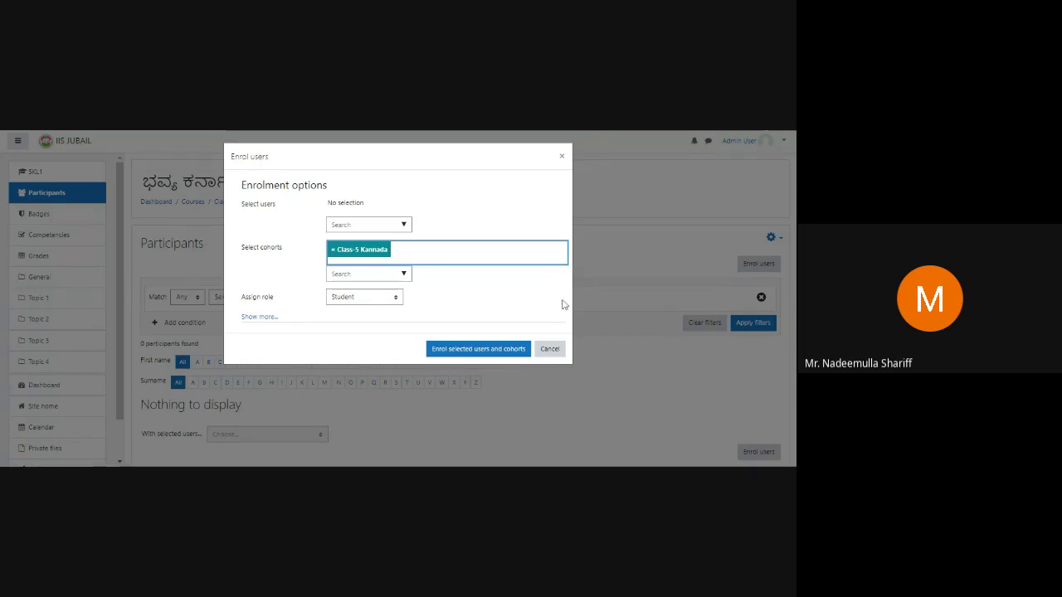
left_click(445, 349)
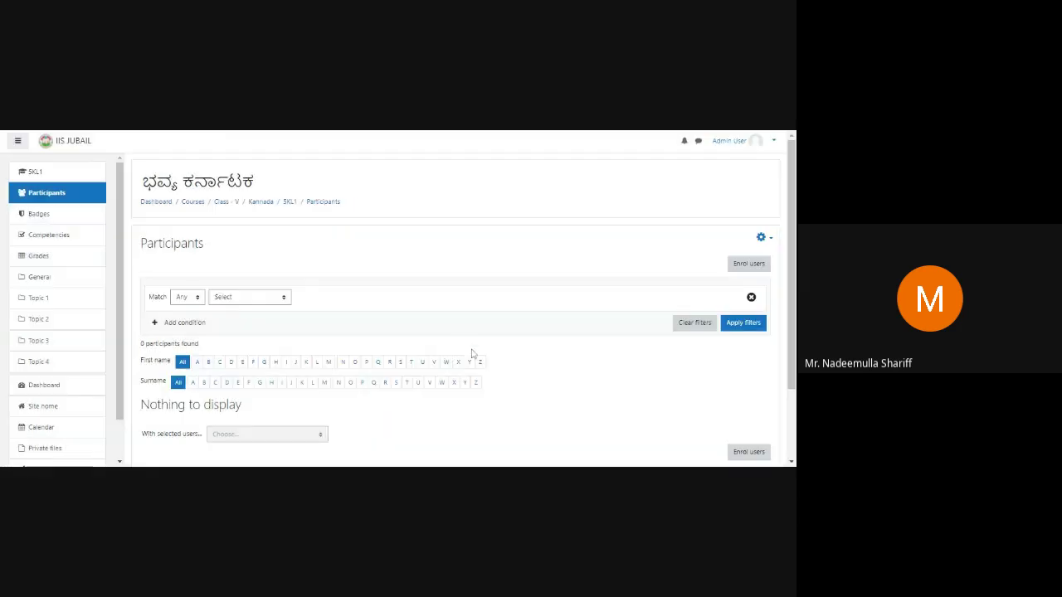
scroll(559, 373, "down", 1)
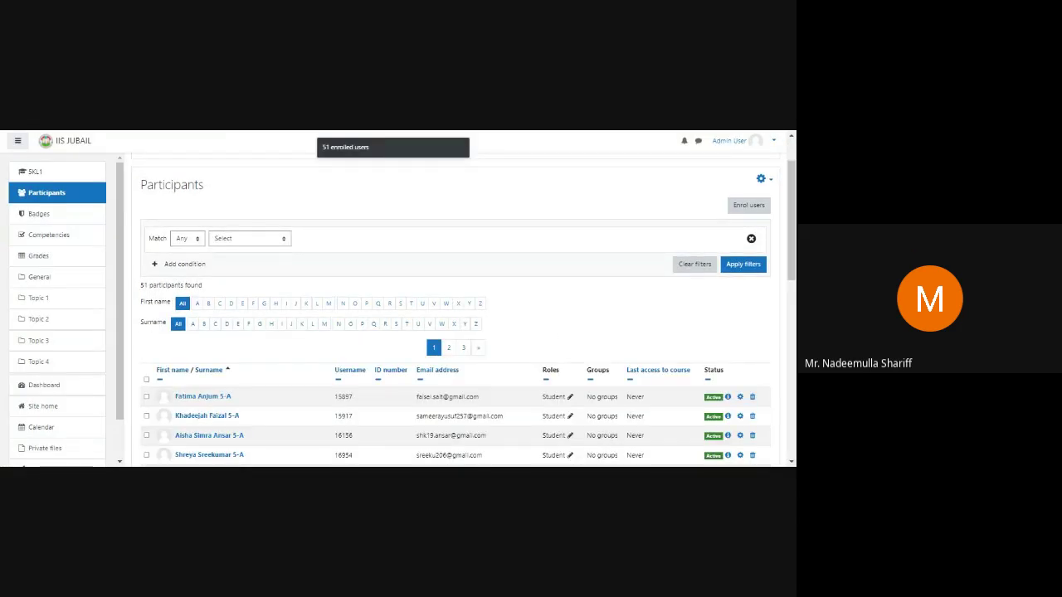
Step: Review the course's enrolled participants from start to end, showing the full list on one page
left_click_drag(207, 286, 140, 286)
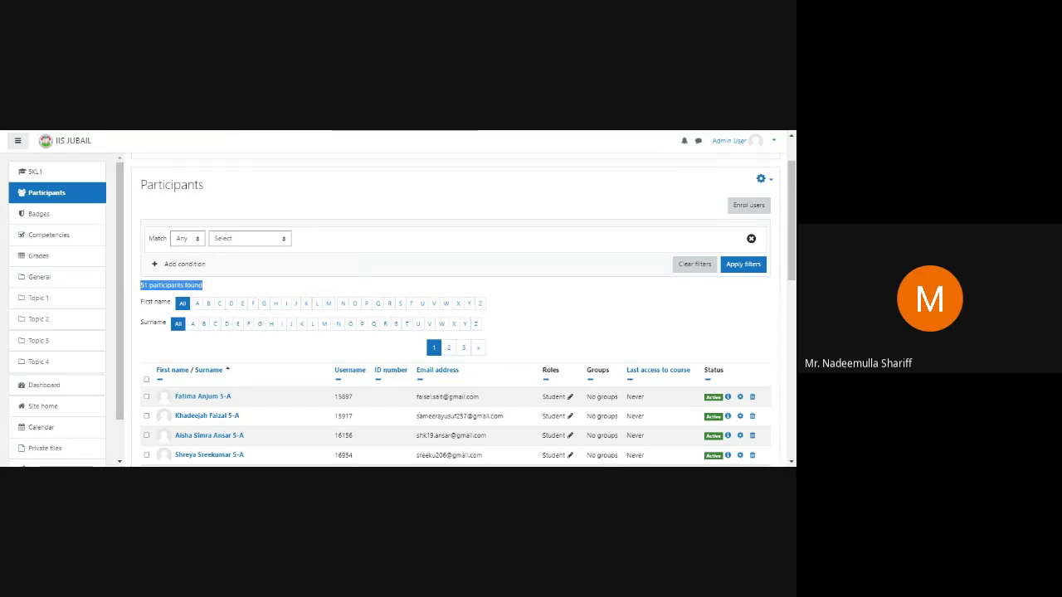
scroll(410, 324, "down", 3)
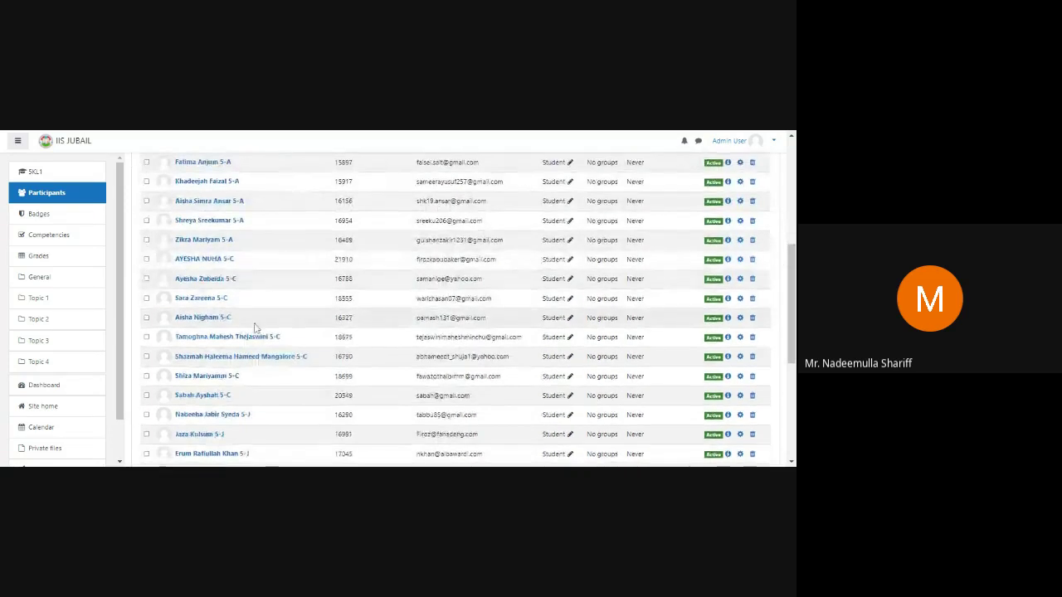
scroll(255, 328, "down", 3)
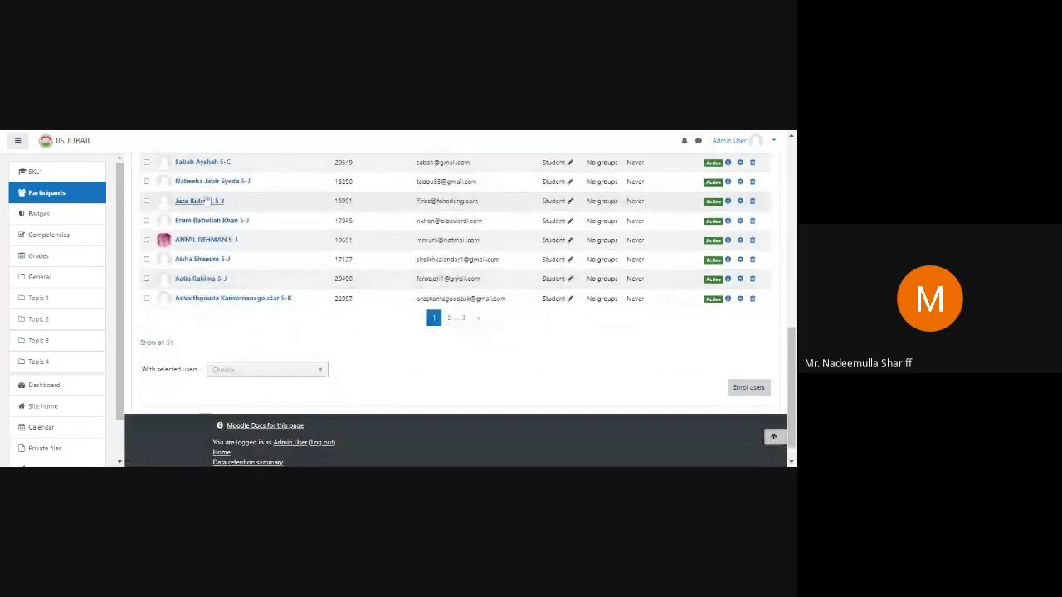
left_click(157, 342)
scroll(794, 382, "up", 2)
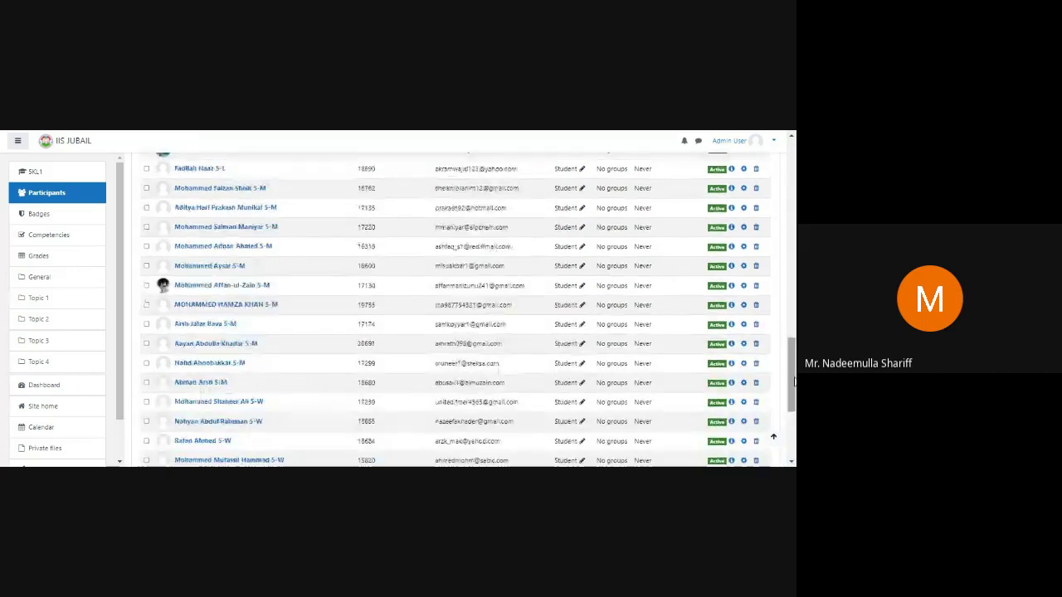
scroll(794, 382, "up", 4)
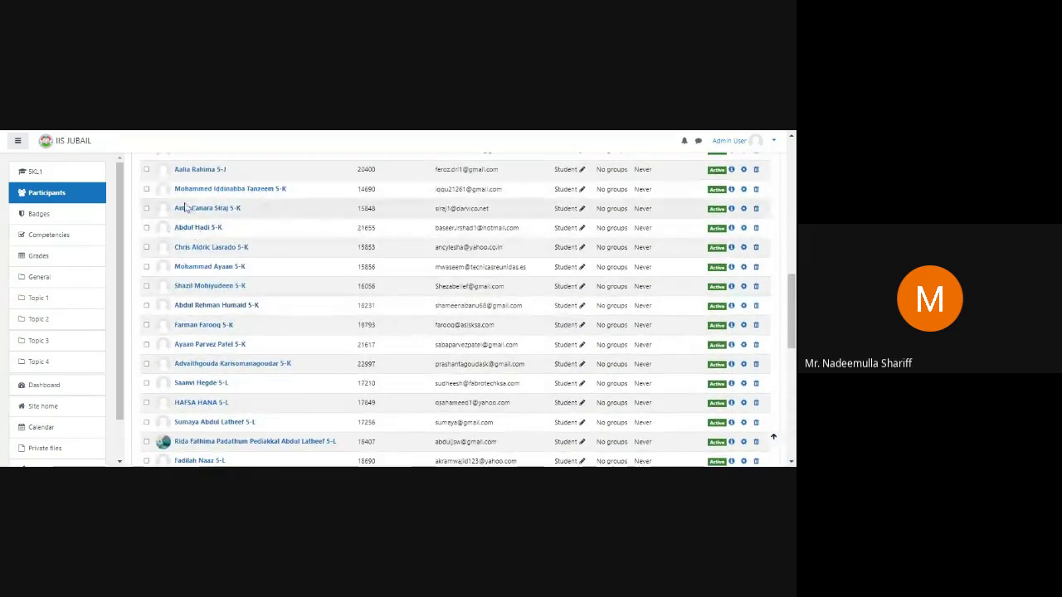
scroll(186, 208, "down", 6)
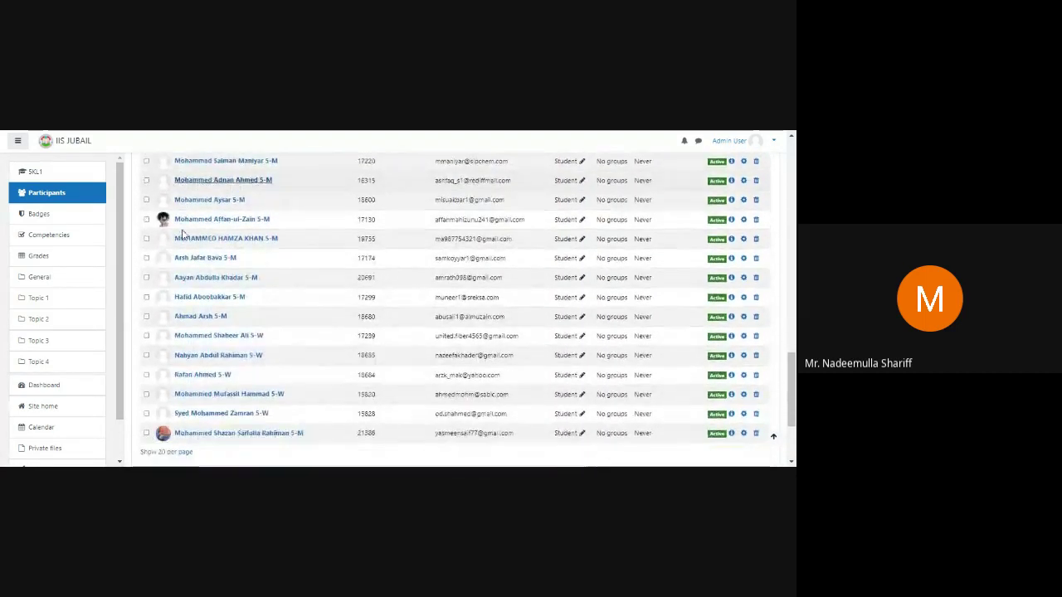
scroll(182, 235, "down", 3)
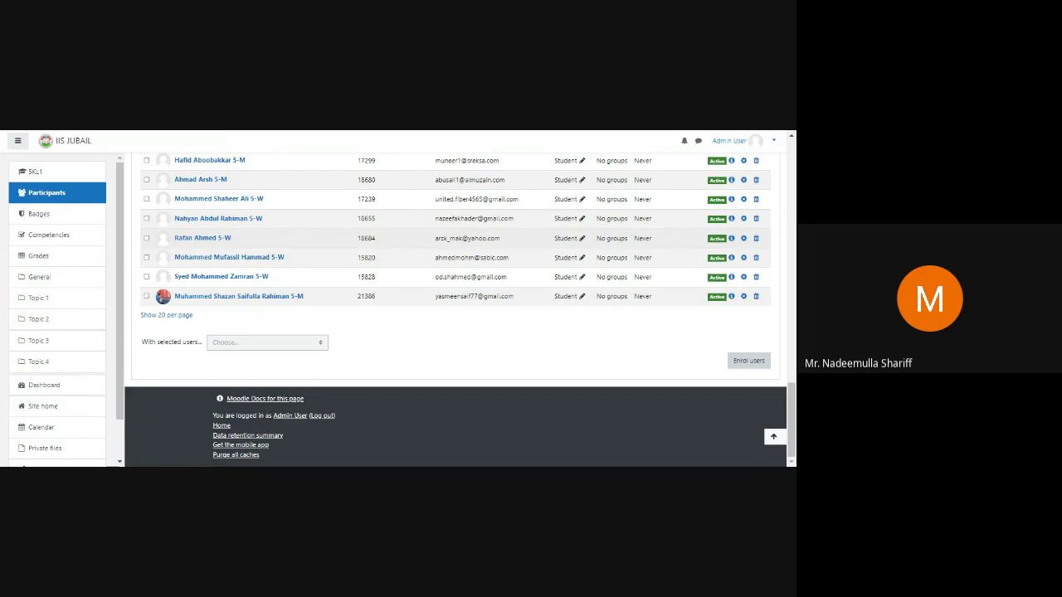
scroll(332, 239, "up", 20)
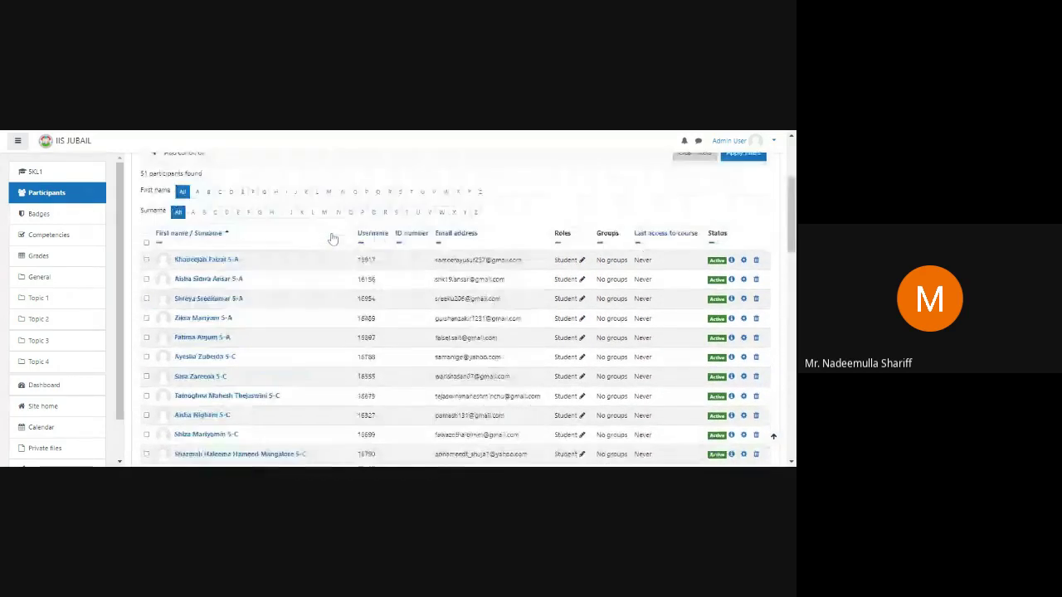
scroll(332, 239, "up", 3)
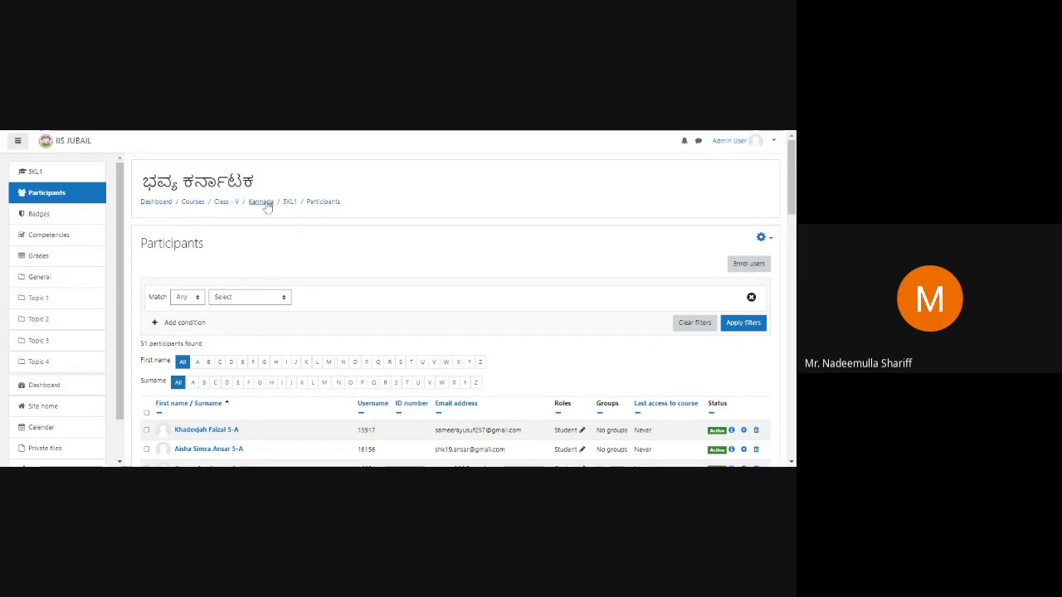
Step: Search the individual users available for enrolment for 5-A, browse the matches and cancel the enrolment
left_click(751, 264)
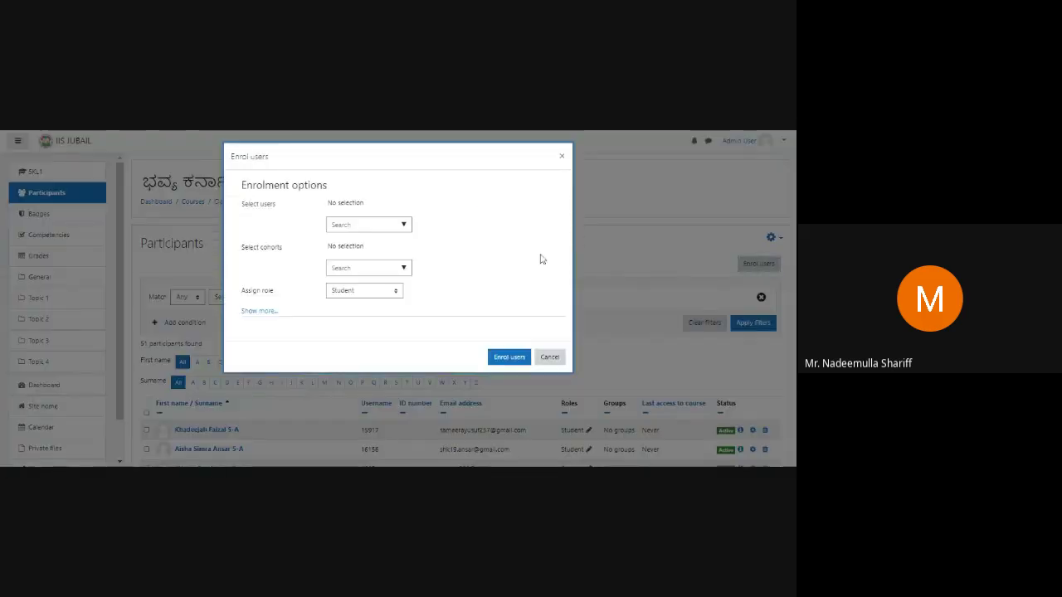
left_click(366, 225)
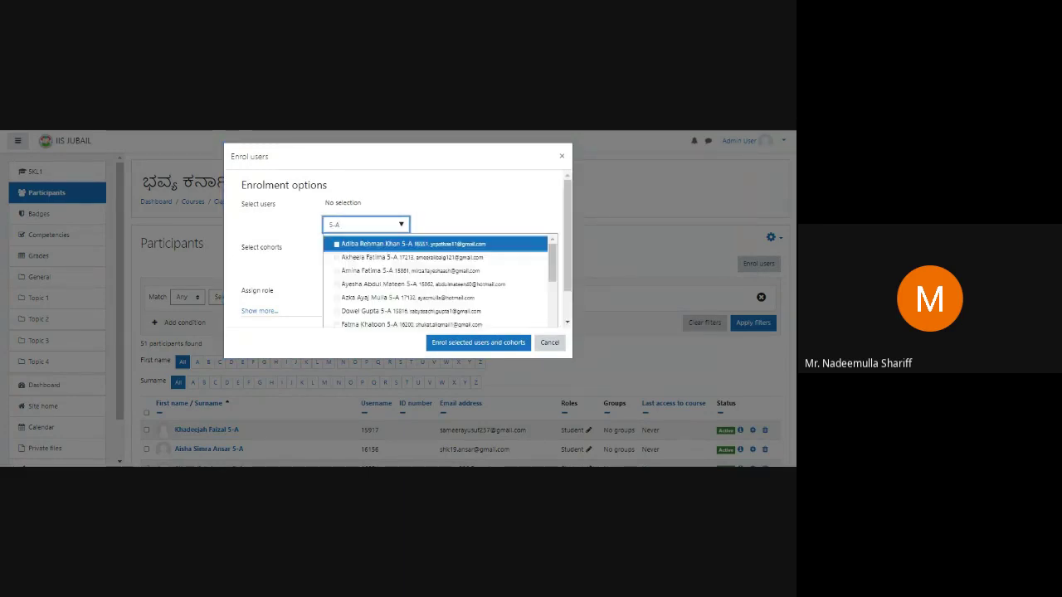
scroll(554, 281, "down", 2)
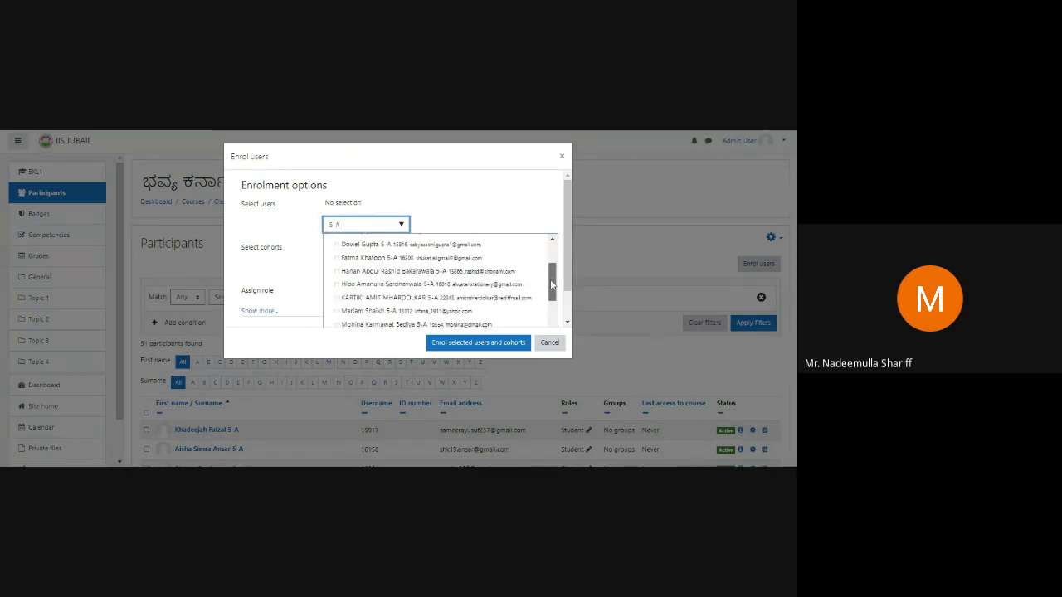
left_click_drag(552, 285, 550, 294)
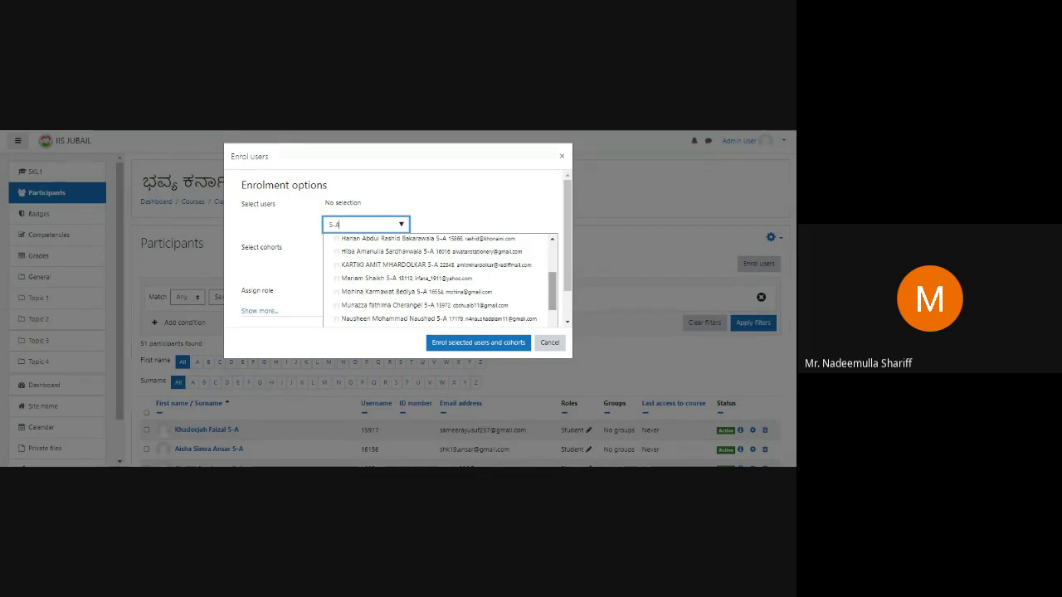
left_click(556, 346)
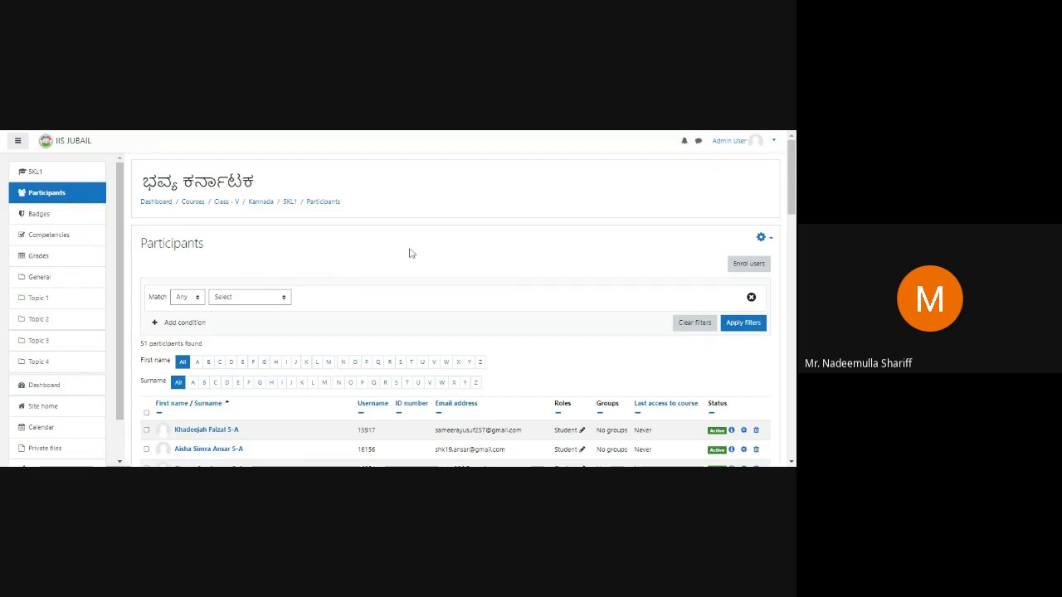
Step: Open the அன்னைத்தமிழே course in the Tamil category of Class - V and review its participants list
left_click(226, 204)
scroll(370, 301, "down", 3)
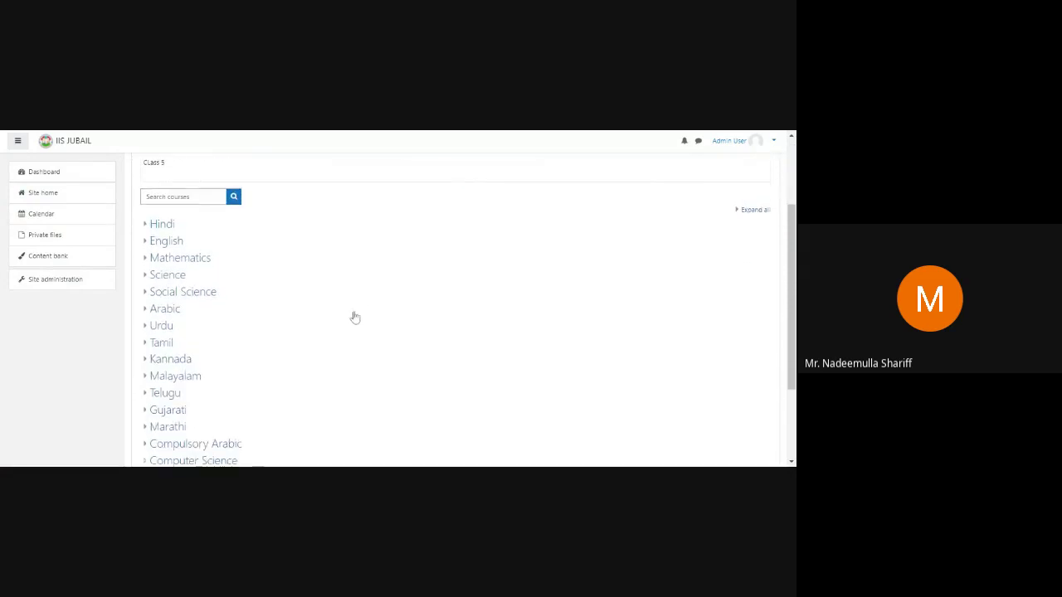
left_click(158, 345)
left_click(181, 333)
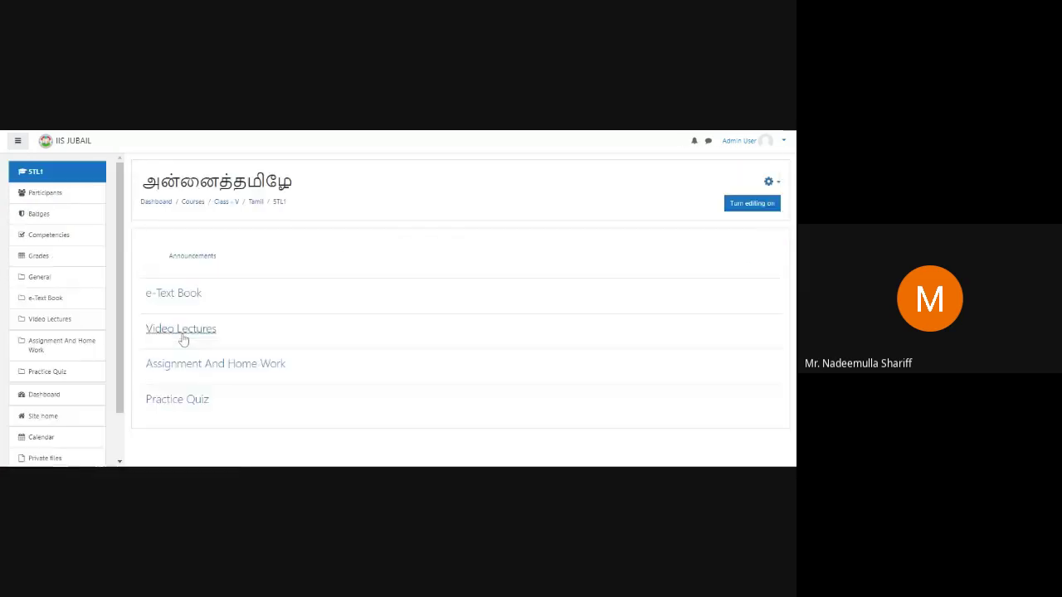
left_click(42, 192)
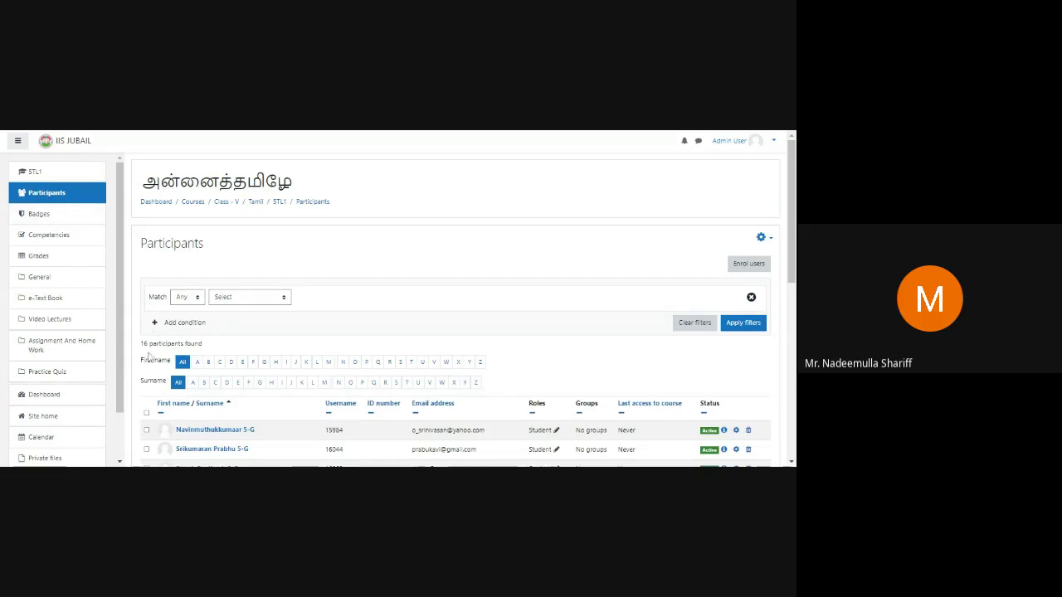
scroll(188, 339, "down", 3)
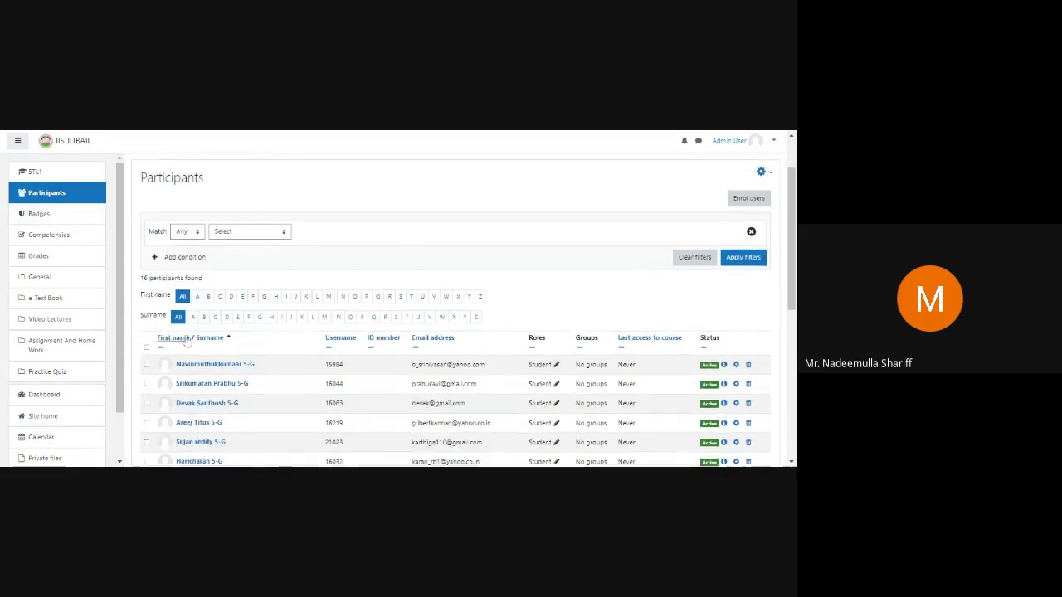
scroll(188, 338, "down", 2)
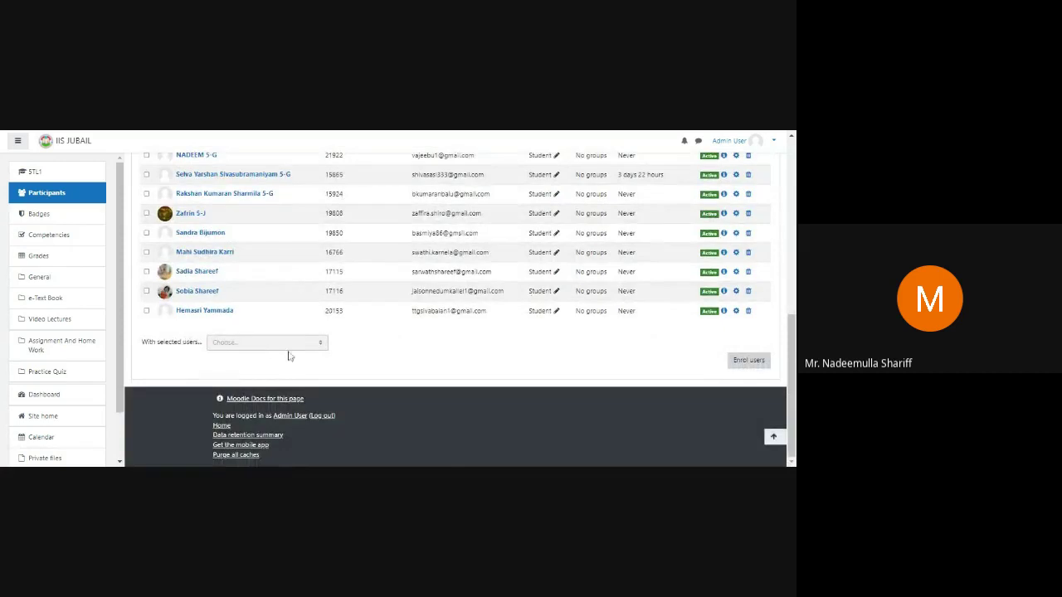
scroll(775, 438, "up", 5)
Step: Enrol the Class-5 Tamil cohort in the அன்னைத்தமிழே course with the Student role
left_click(751, 263)
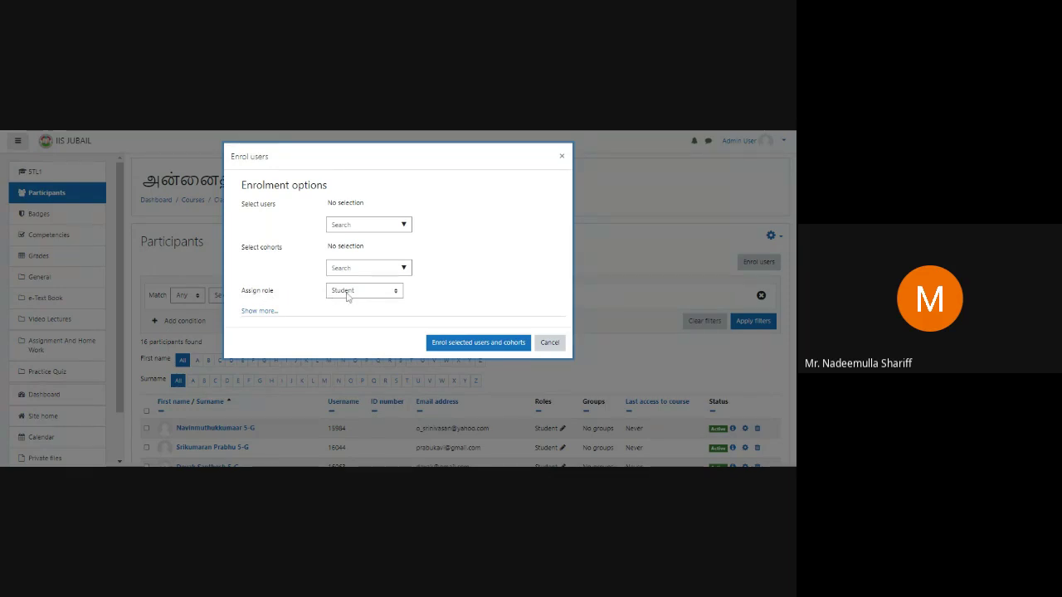
left_click(404, 269)
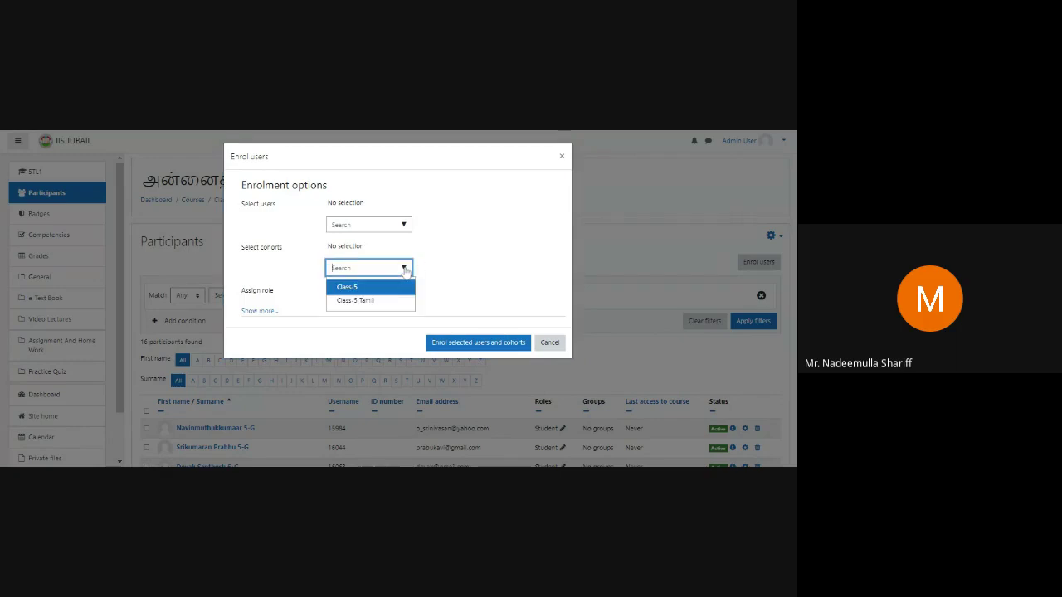
left_click(364, 305)
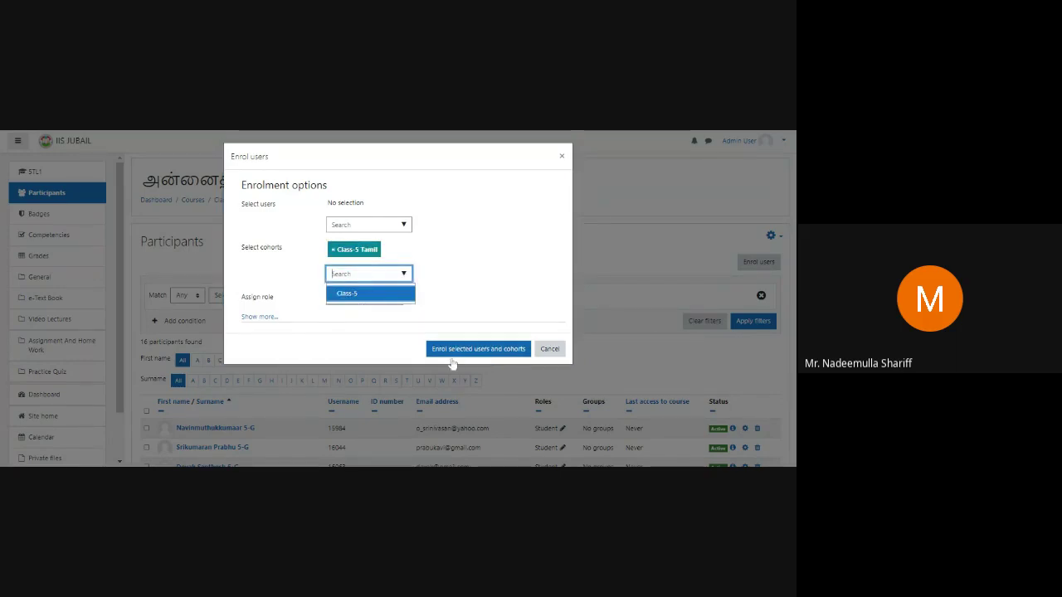
left_click(445, 352)
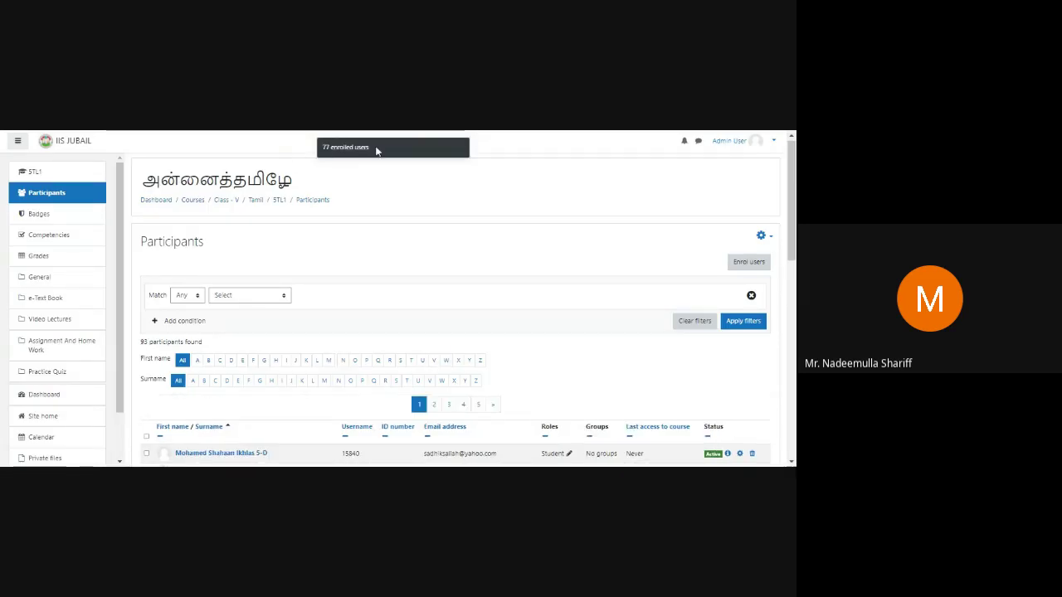
Step: Review the Tamil course's updated participants list after the cohort enrolment
double_click(319, 151)
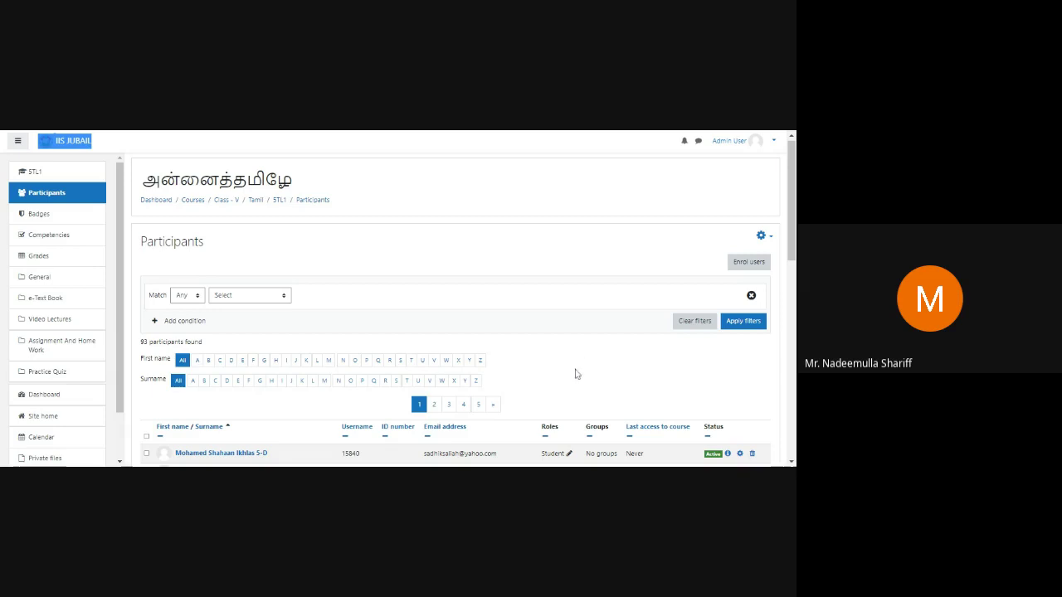
scroll(570, 368, "down", 15)
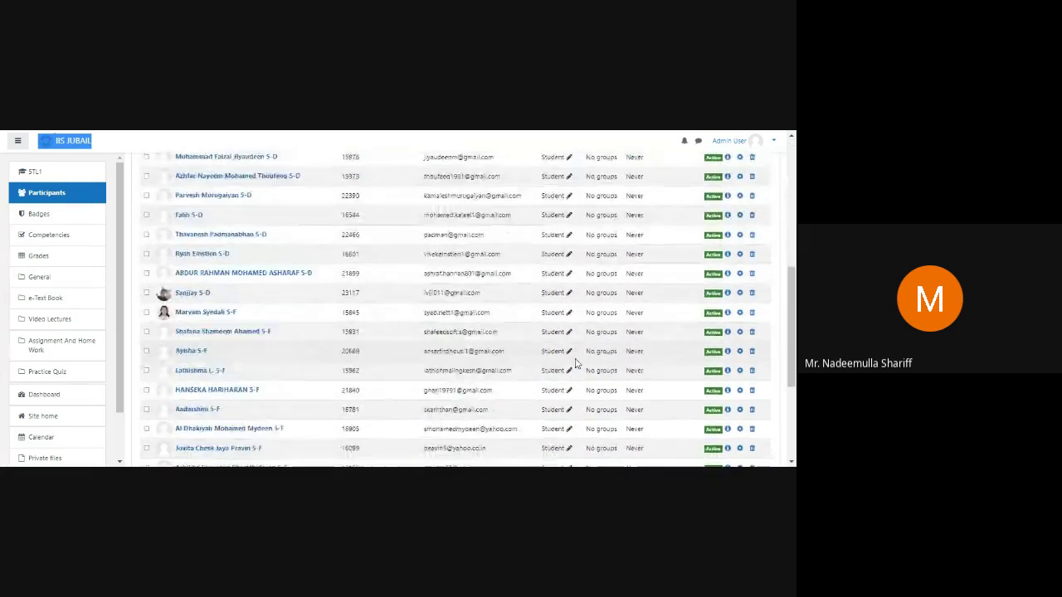
scroll(577, 363, "up", 3)
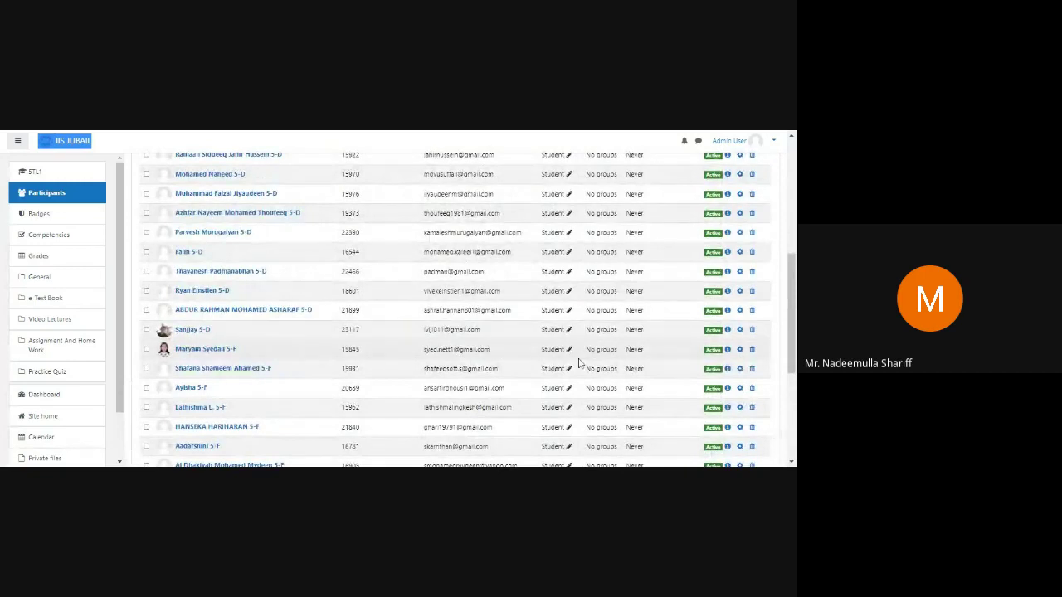
scroll(624, 322, "down", 2)
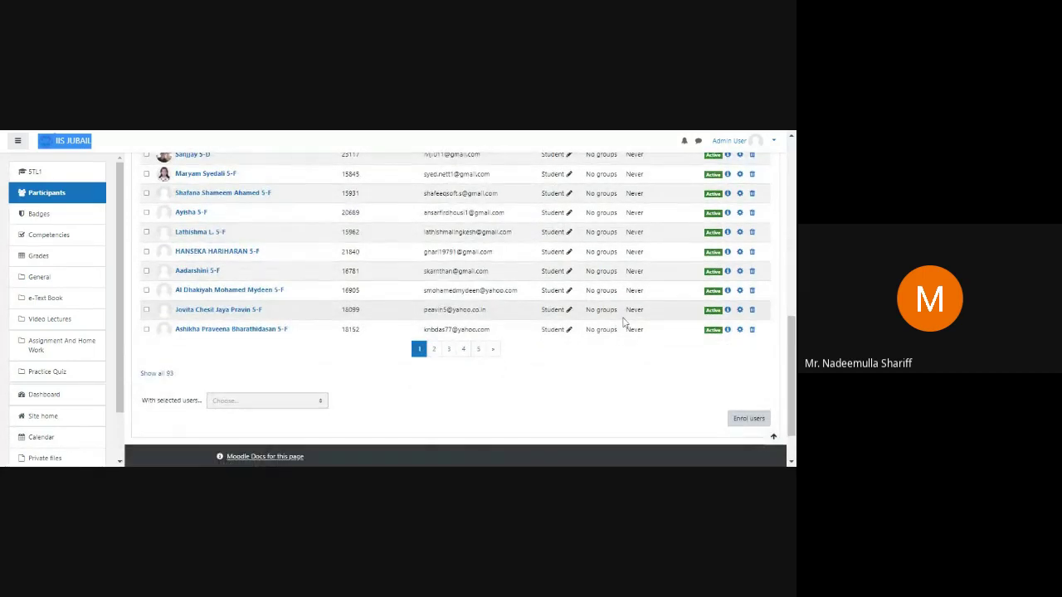
scroll(651, 290, "up", 15)
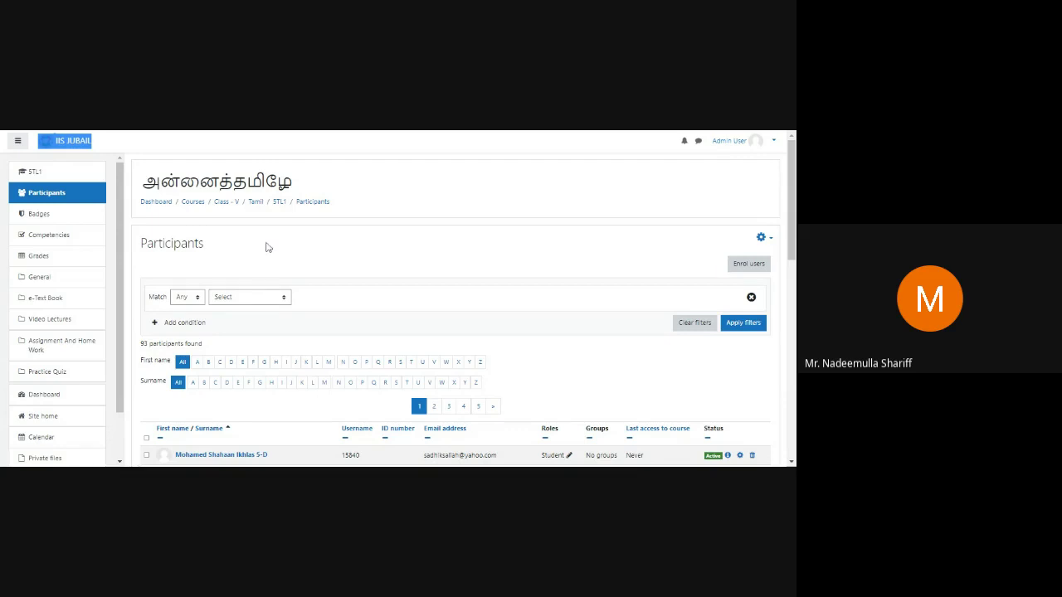
Step: Open the participants page of the മകനോട് course in the Malayalam category of Class - V
left_click(229, 203)
scroll(332, 349, "down", 2)
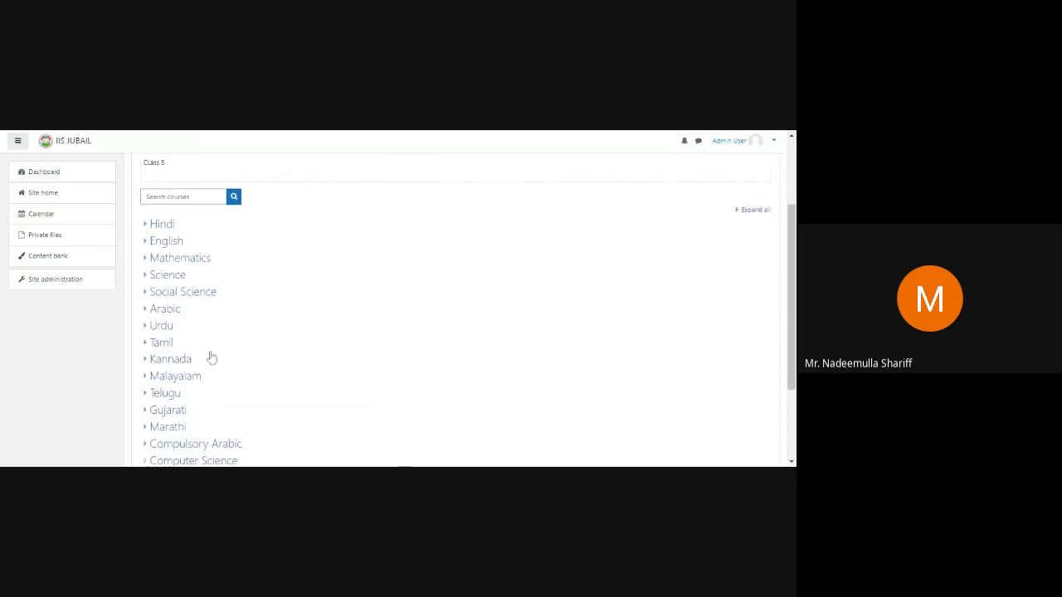
left_click(170, 378)
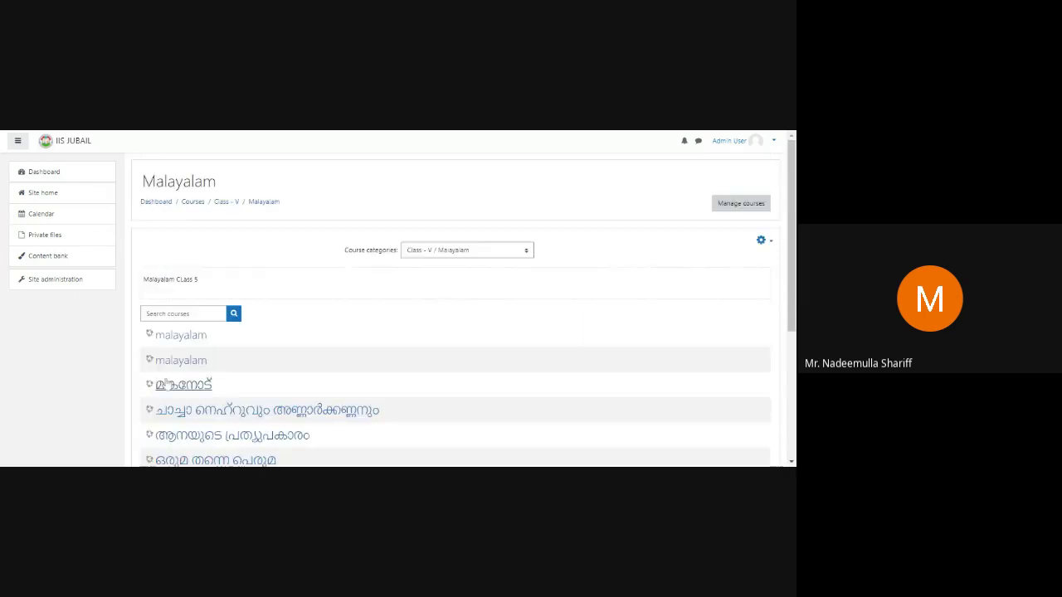
left_click(183, 385)
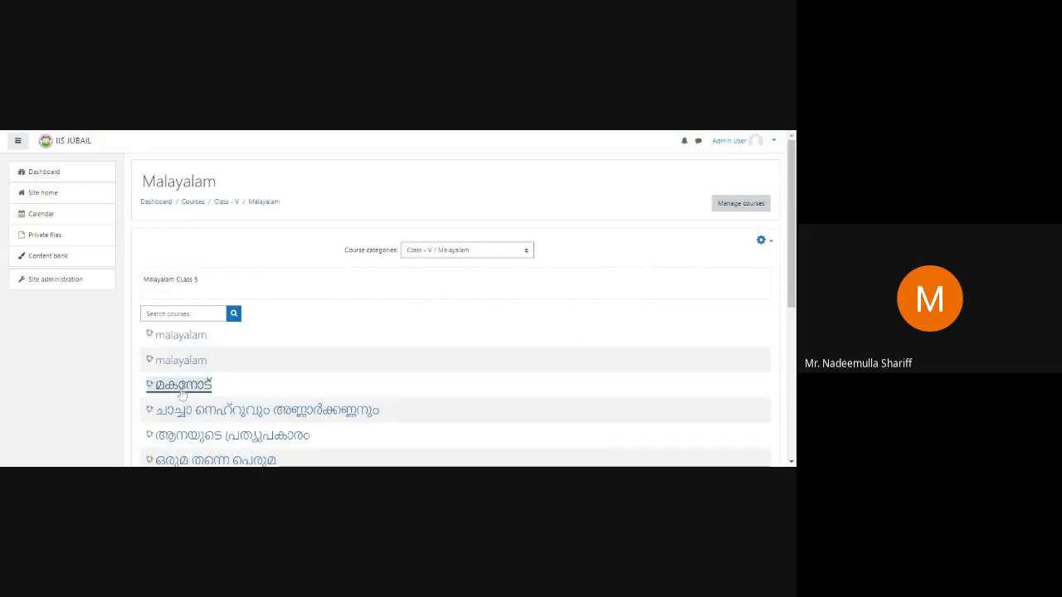
left_click(49, 196)
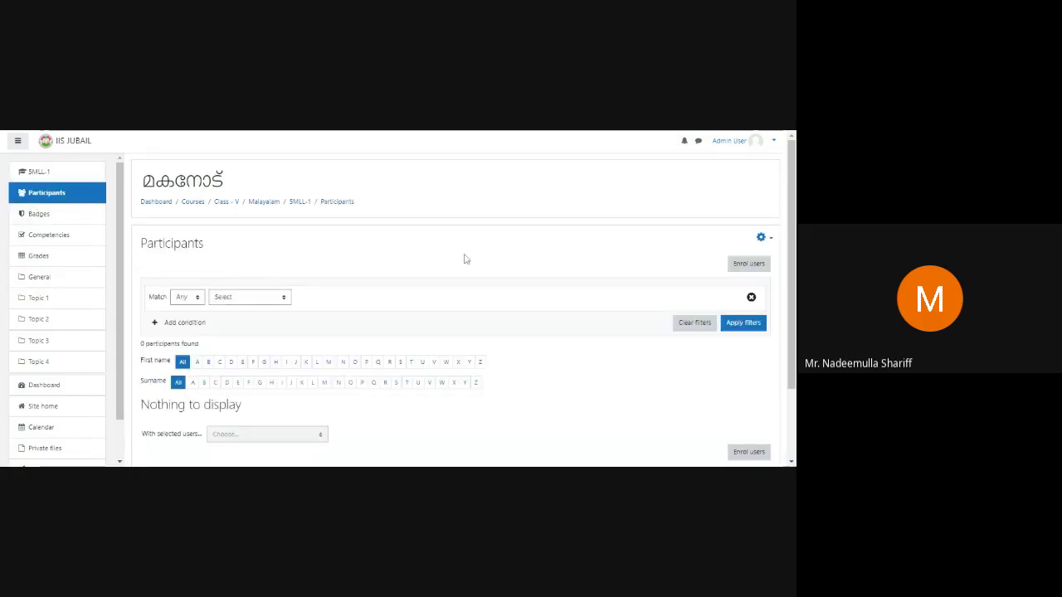
Step: Enrol the Class-5 Malayalam cohort in the മകനോട് course with the Student role
left_click(744, 269)
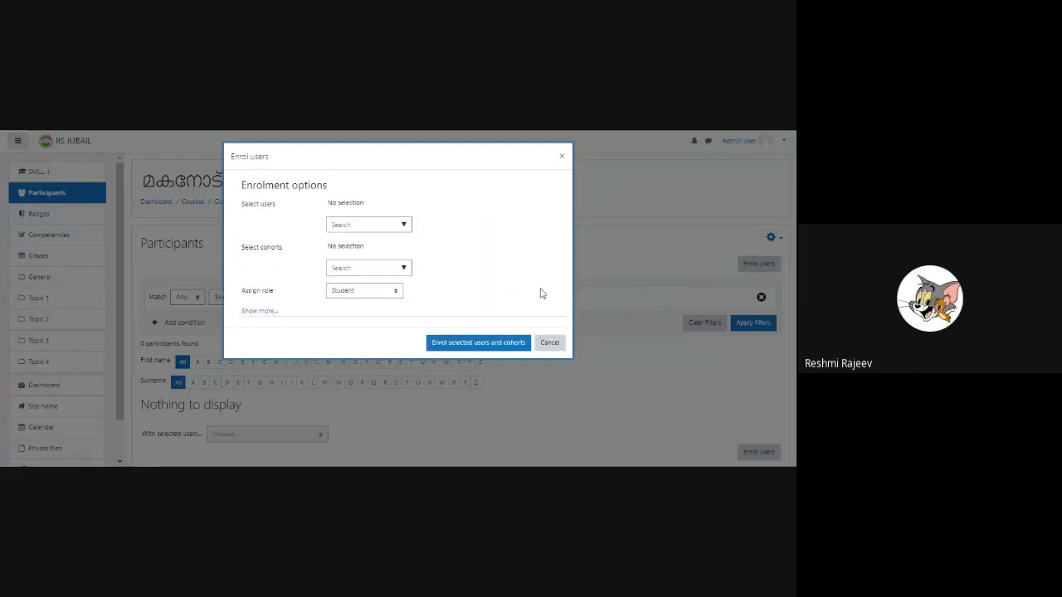
left_click(405, 269)
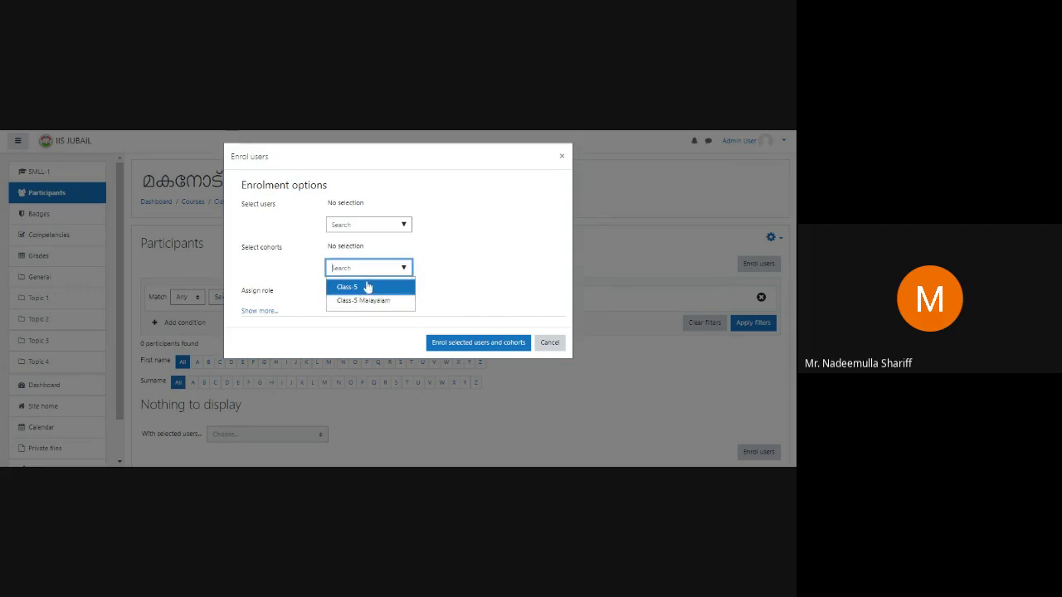
left_click(368, 302)
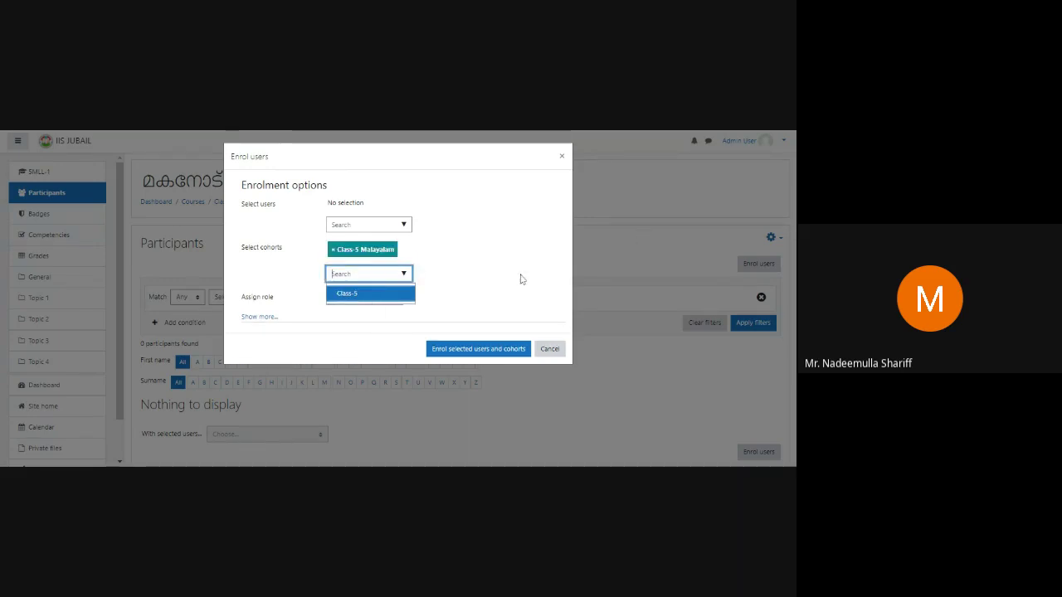
left_click(448, 352)
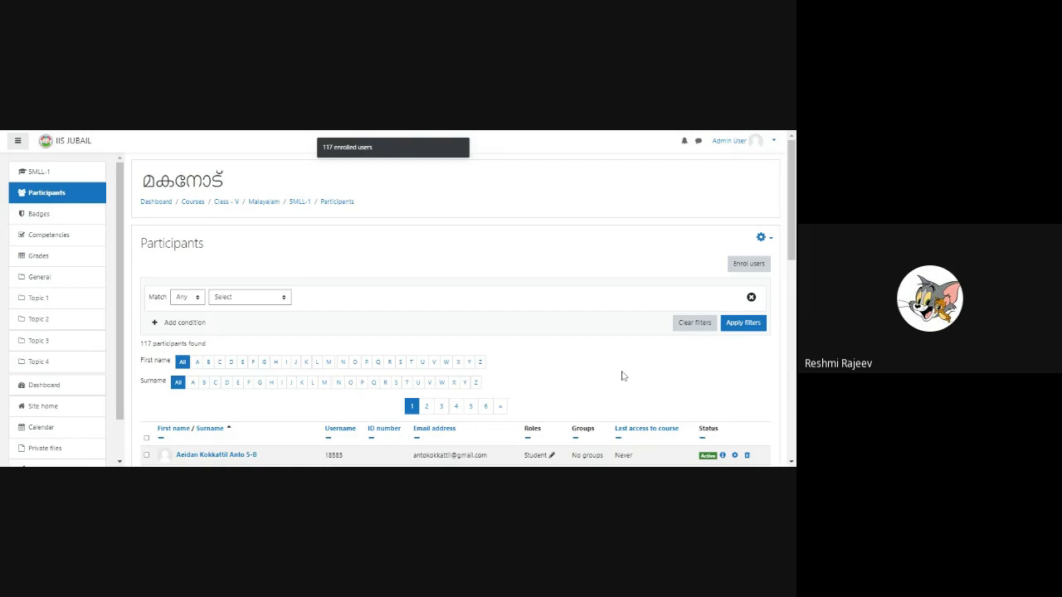
Step: Show all participants of the മകനോട് course on one page and review the enrolled students
scroll(622, 376, "down", 2)
scroll(489, 328, "down", 6)
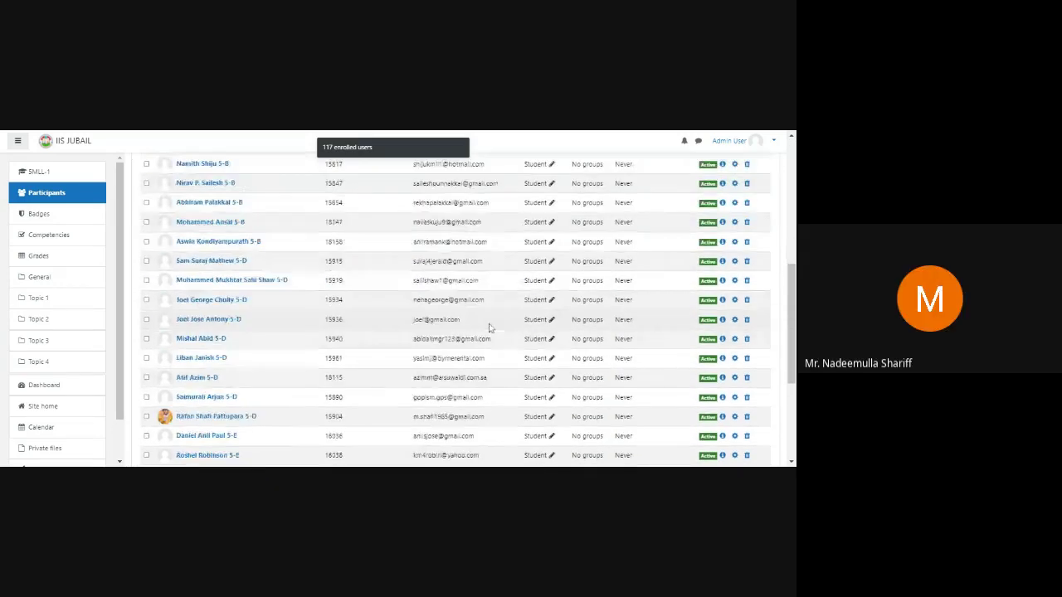
scroll(496, 340, "down", 4)
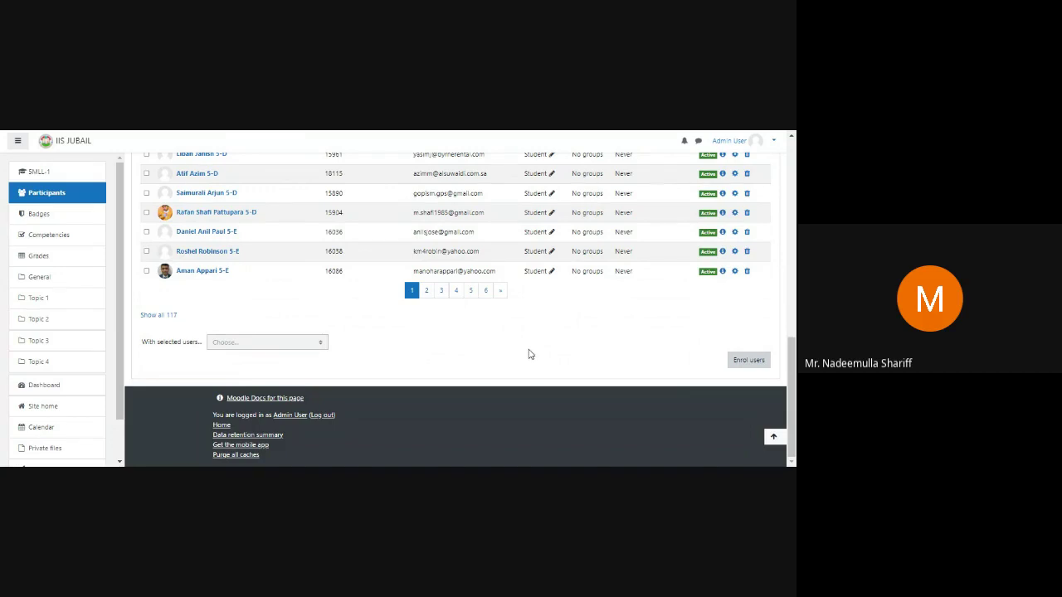
left_click(156, 316)
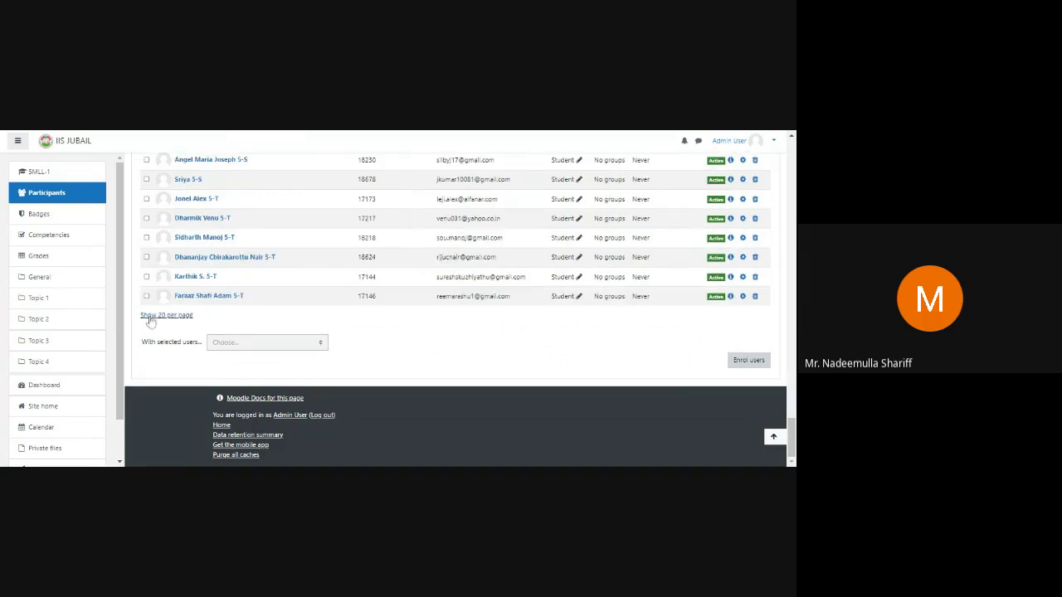
scroll(643, 311, "down", 15)
scroll(504, 329, "up", 1)
scroll(504, 330, "up", 20)
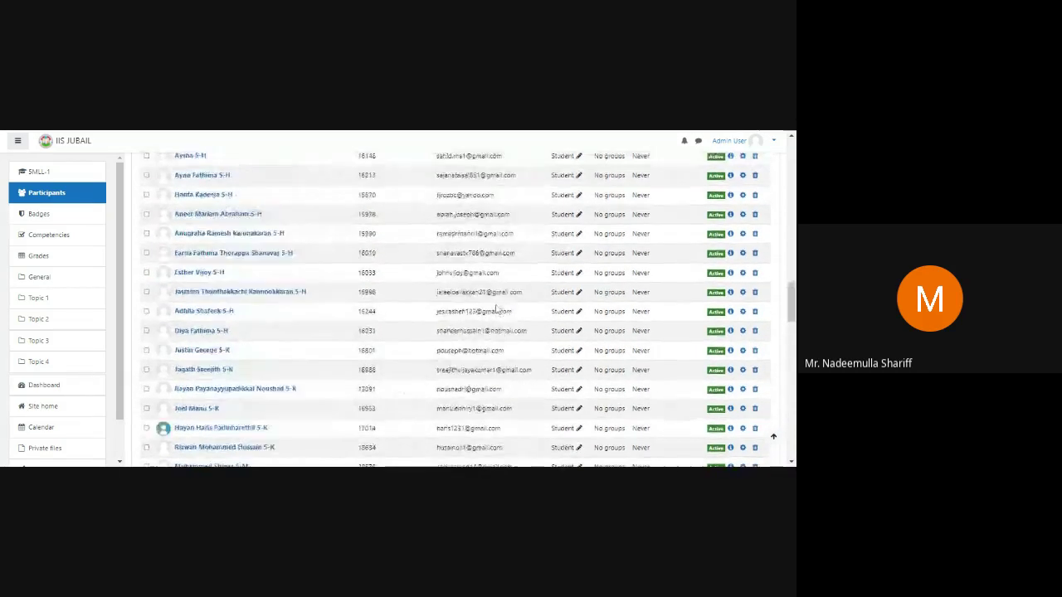
scroll(248, 224, "up", 10)
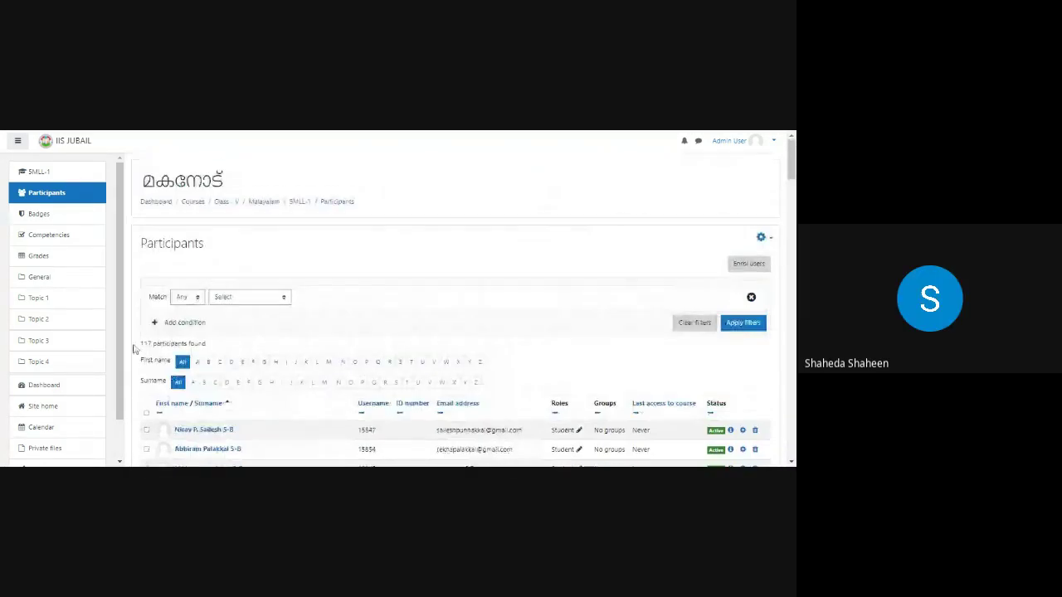
Step: Select all participants of the മകനോട് course and delete their enrolments in bulk
left_click(146, 412)
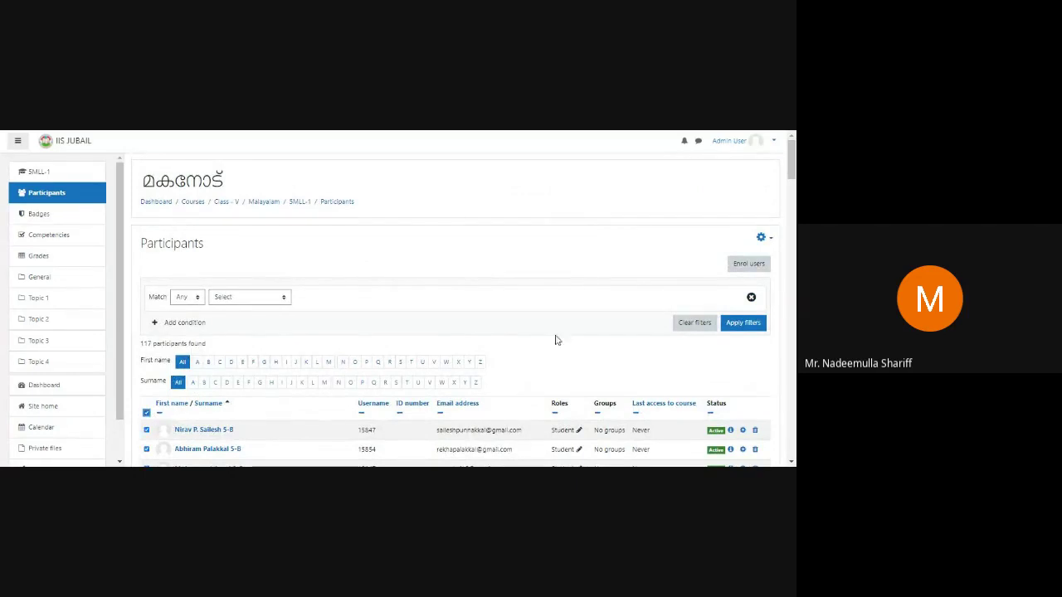
left_click_drag(792, 158, 792, 444)
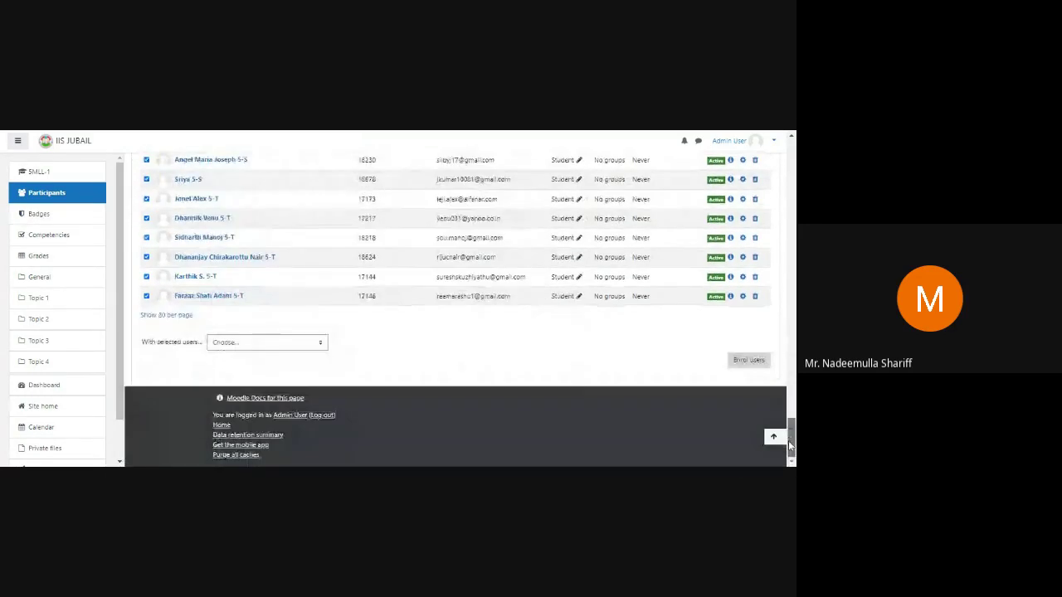
left_click(239, 345)
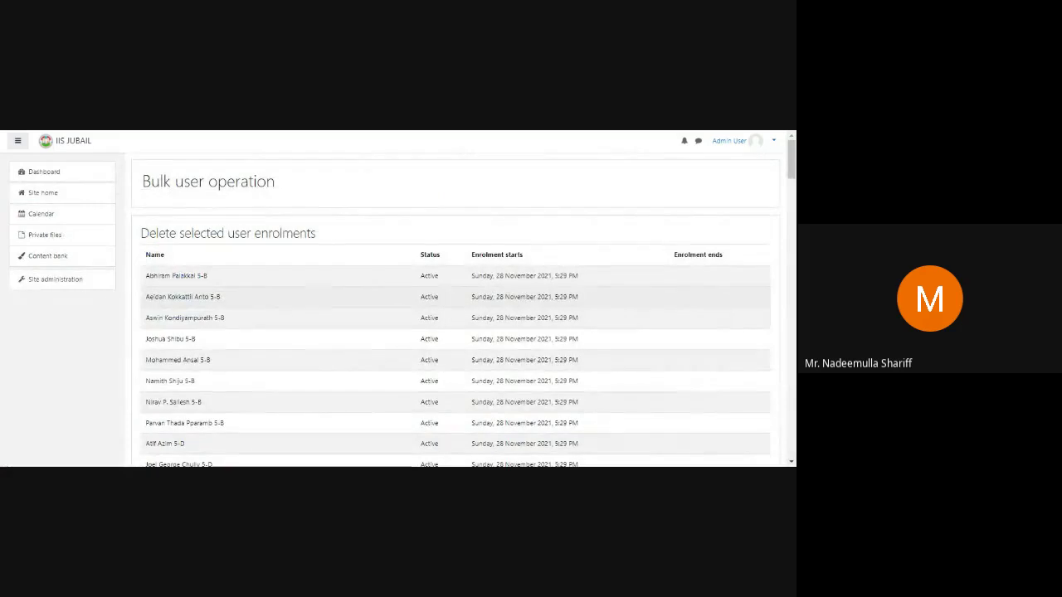
left_click_drag(792, 159, 793, 440)
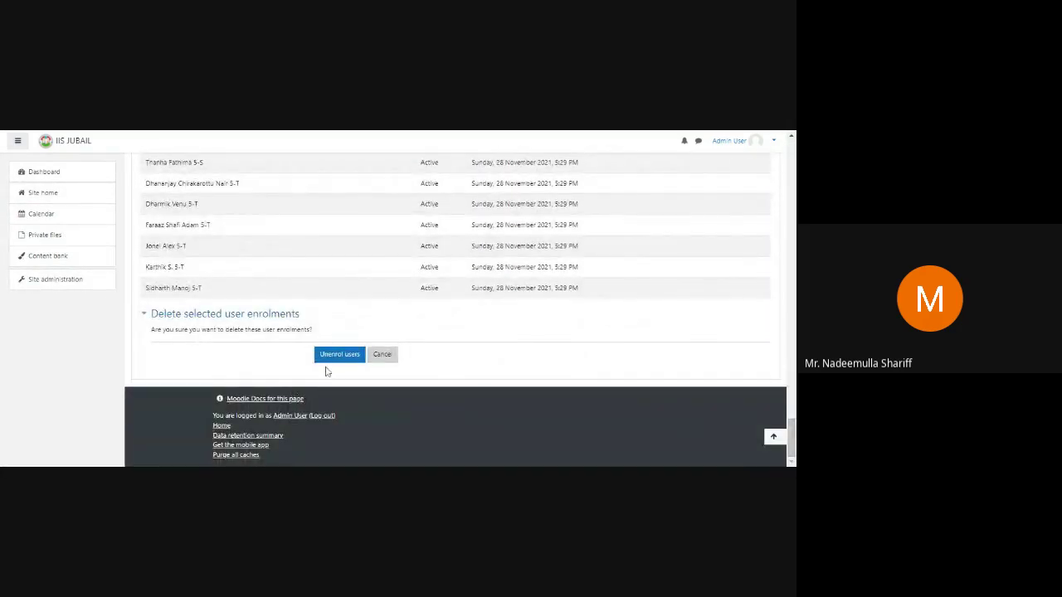
left_click(320, 357)
scroll(509, 351, "down", 3)
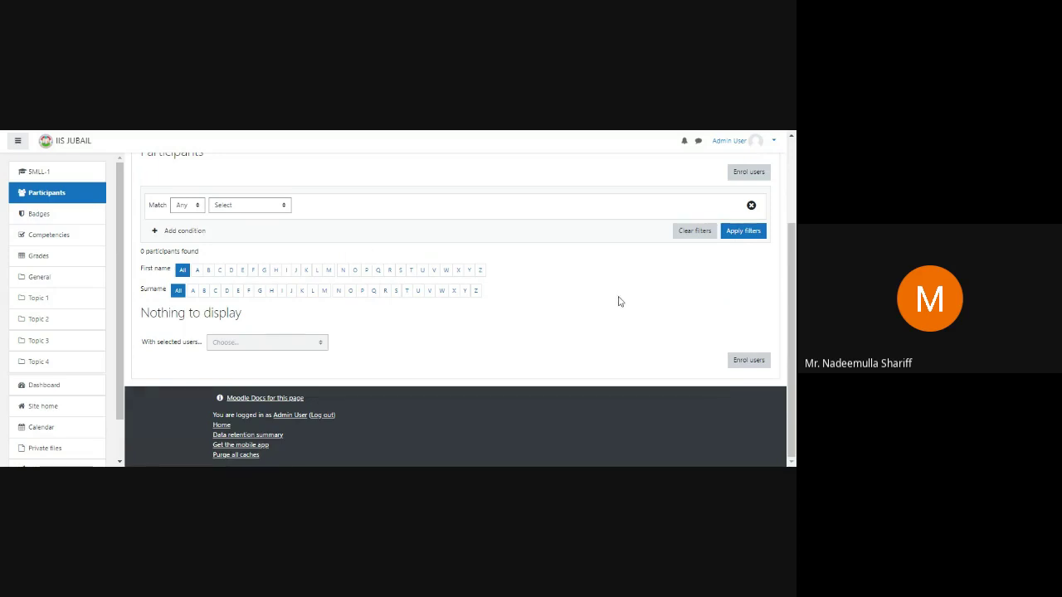
scroll(617, 303, "up", 3)
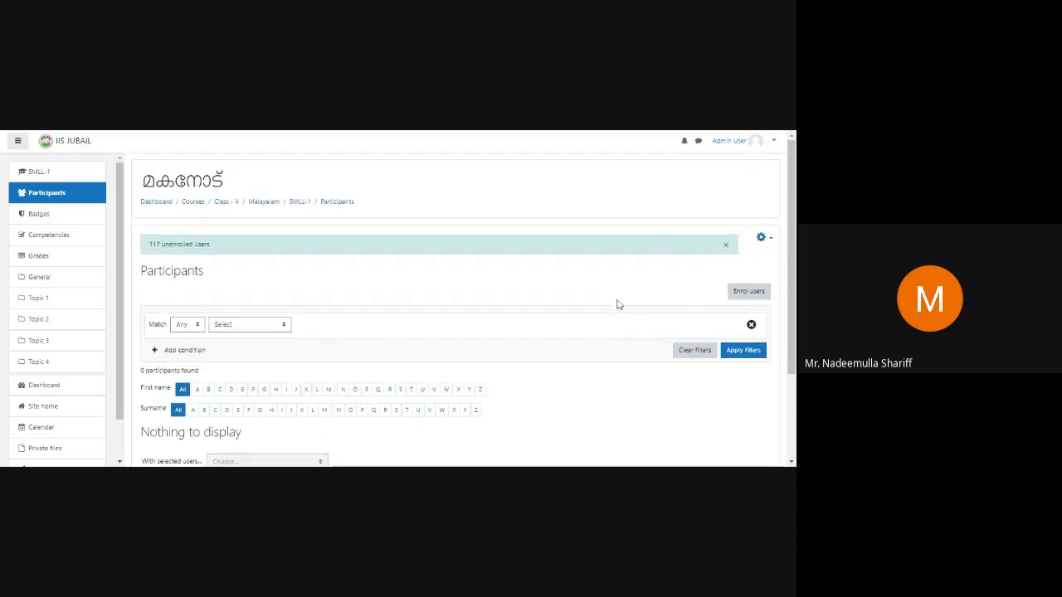
Step: Open the ഒരുമ തന്നെ പെരുമ course in the Malayalam category of Class - V and review its participants list
left_click(255, 205)
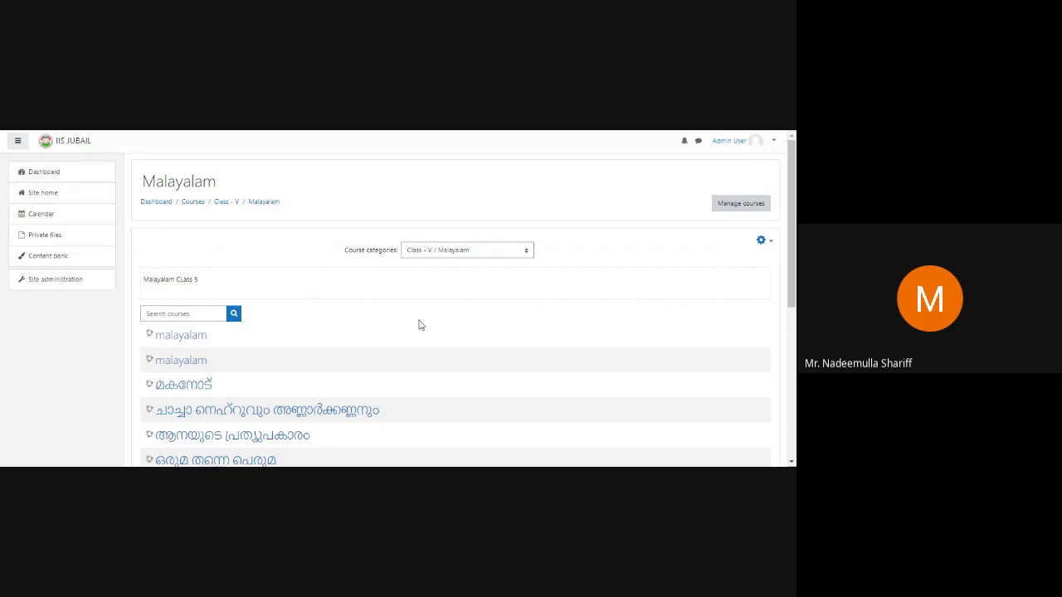
scroll(531, 339, "down", 5)
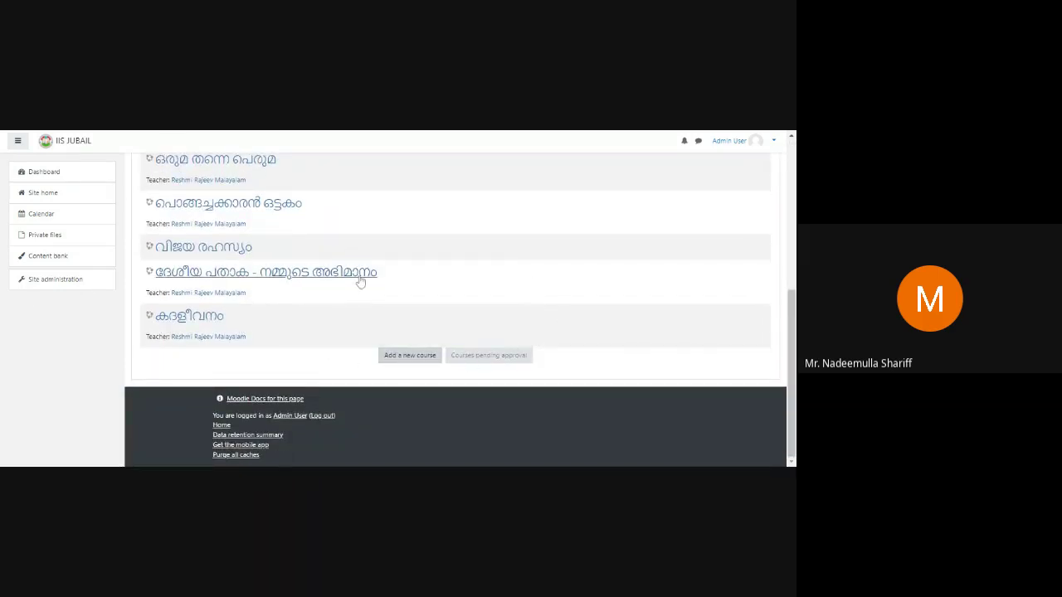
scroll(357, 279, "up", 1)
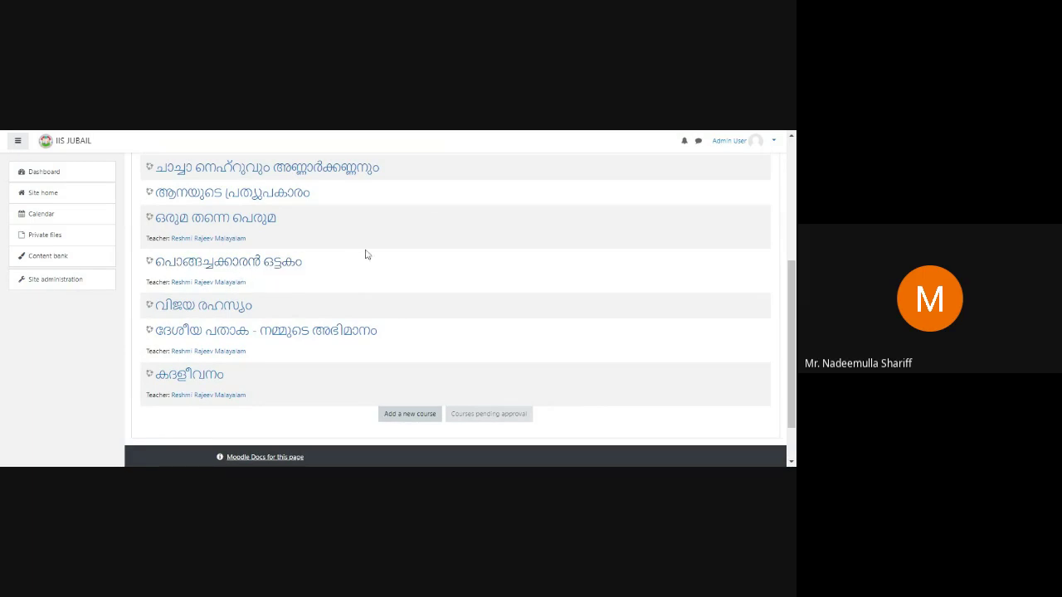
left_click(189, 218)
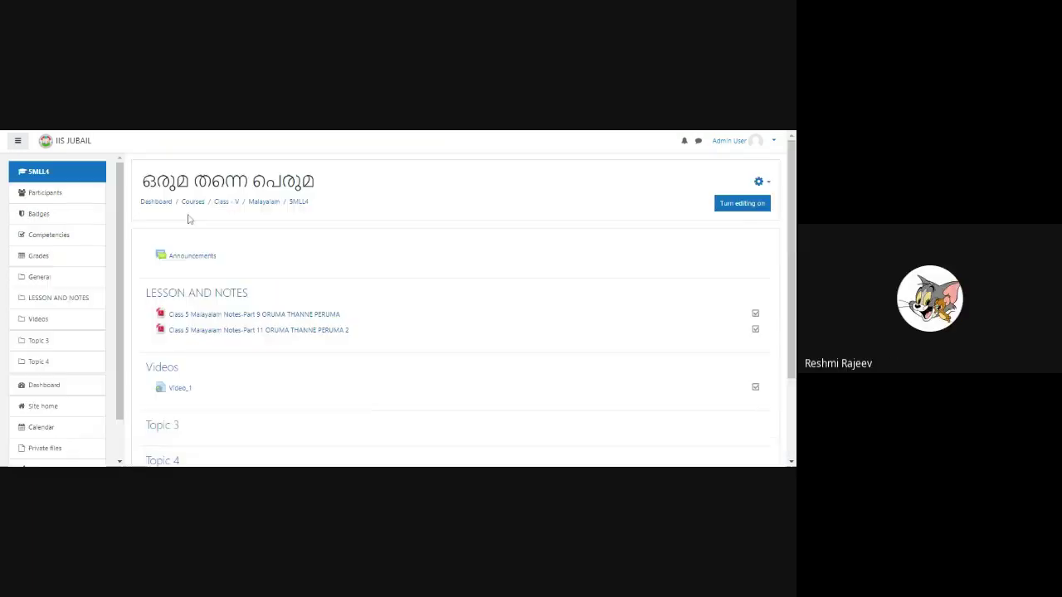
left_click(44, 195)
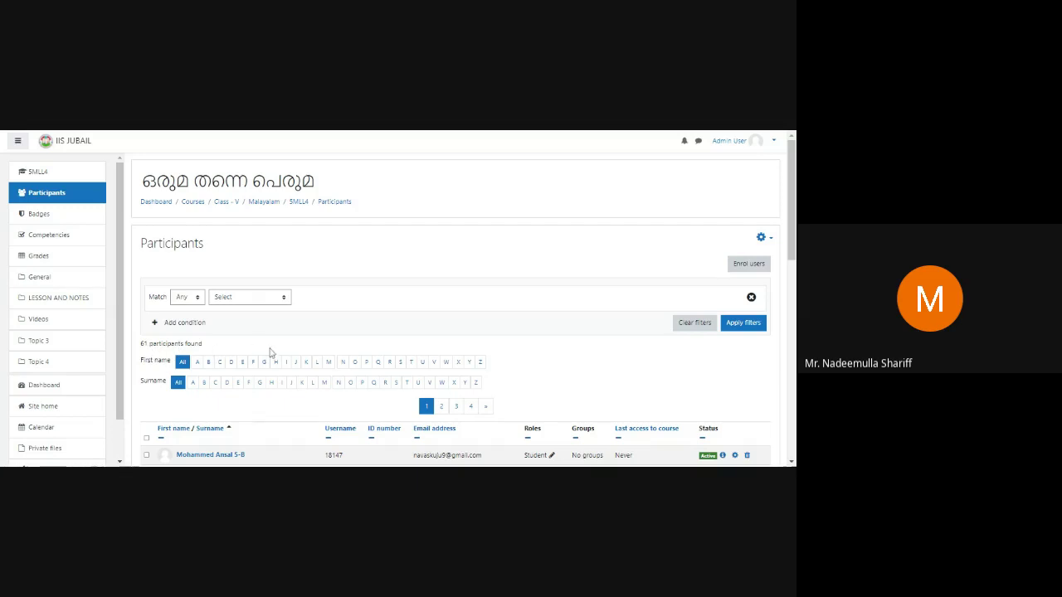
scroll(269, 353, "down", 3)
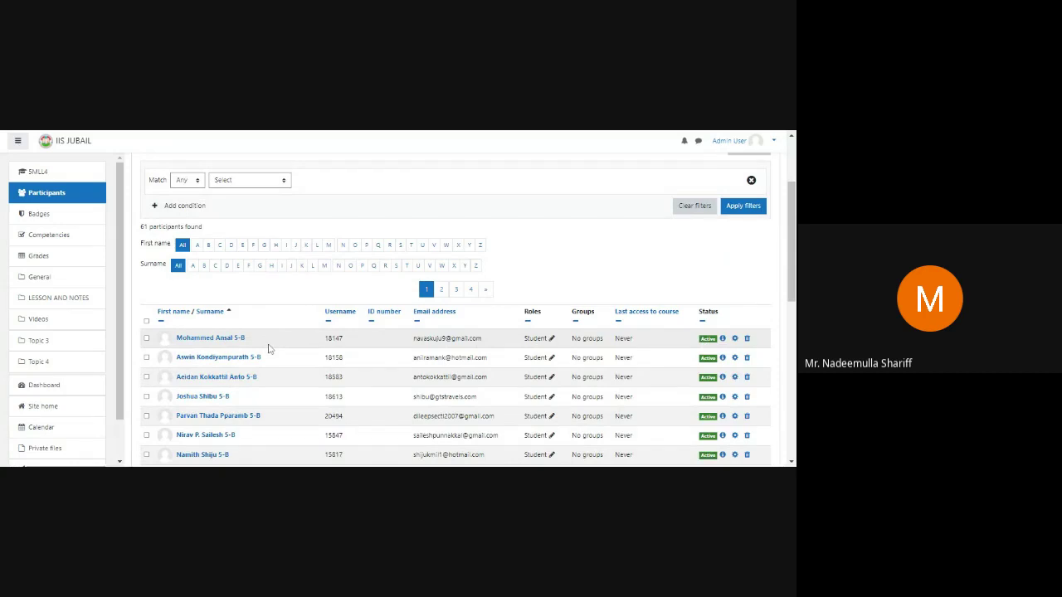
scroll(265, 305, "up", 3)
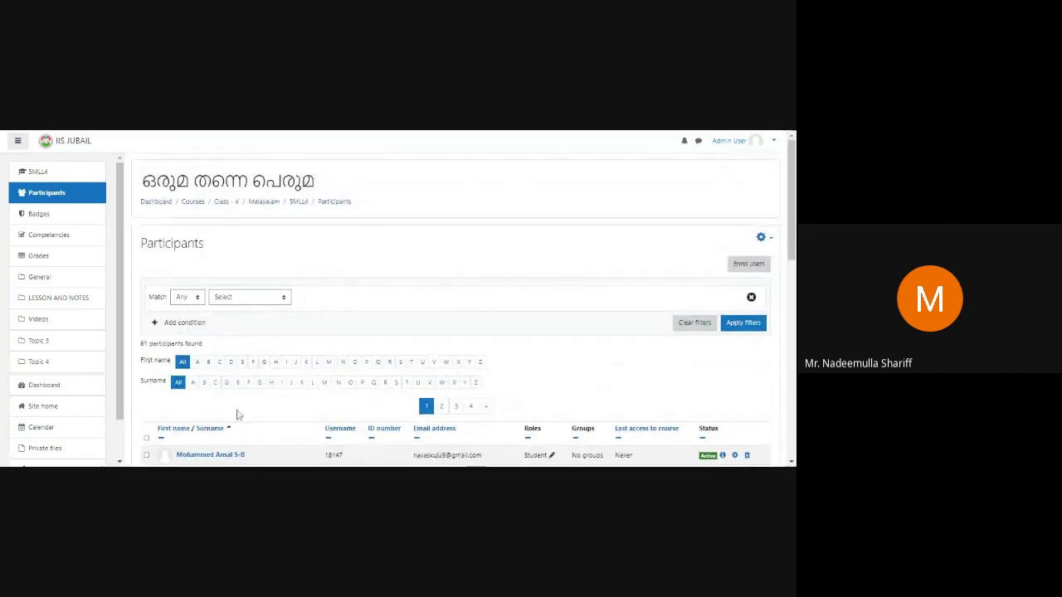
Step: Enrol the Class-5 Malayalam cohort in the ഒരുമ തന്നെ പെരുമ course with the Student role
left_click(747, 267)
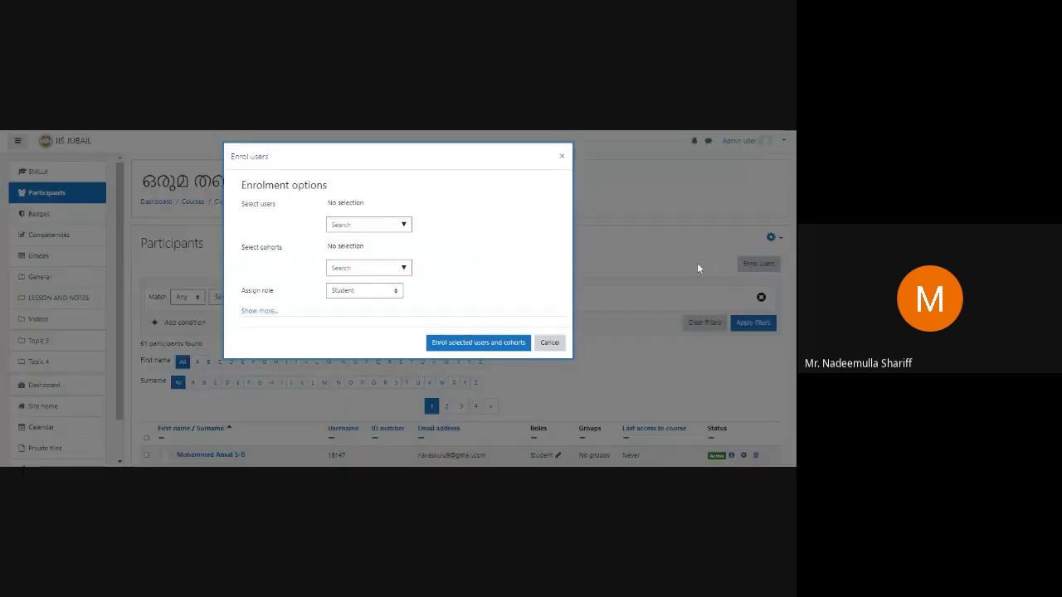
left_click(403, 267)
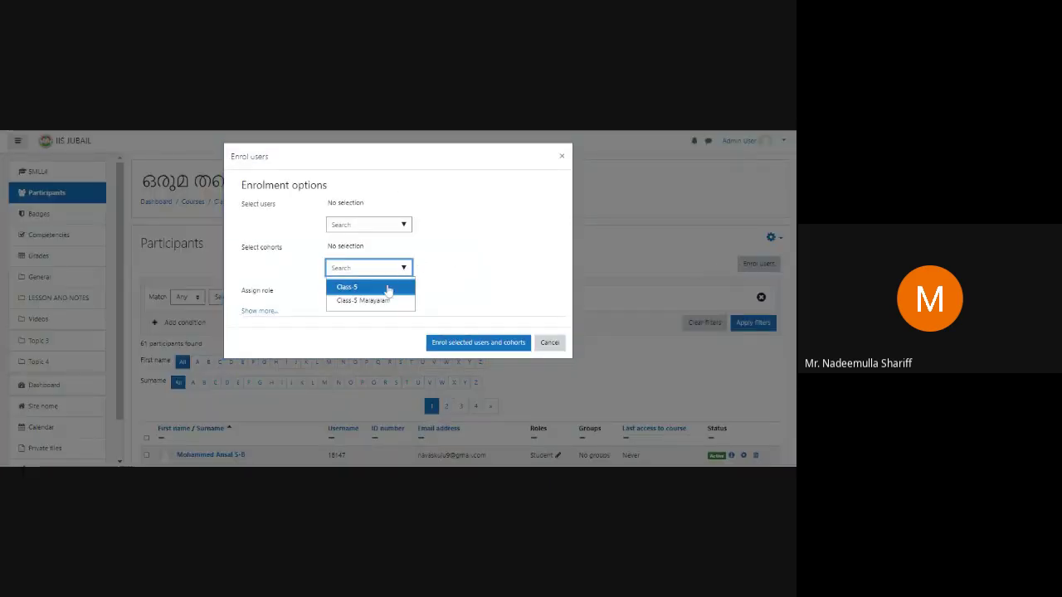
left_click(374, 300)
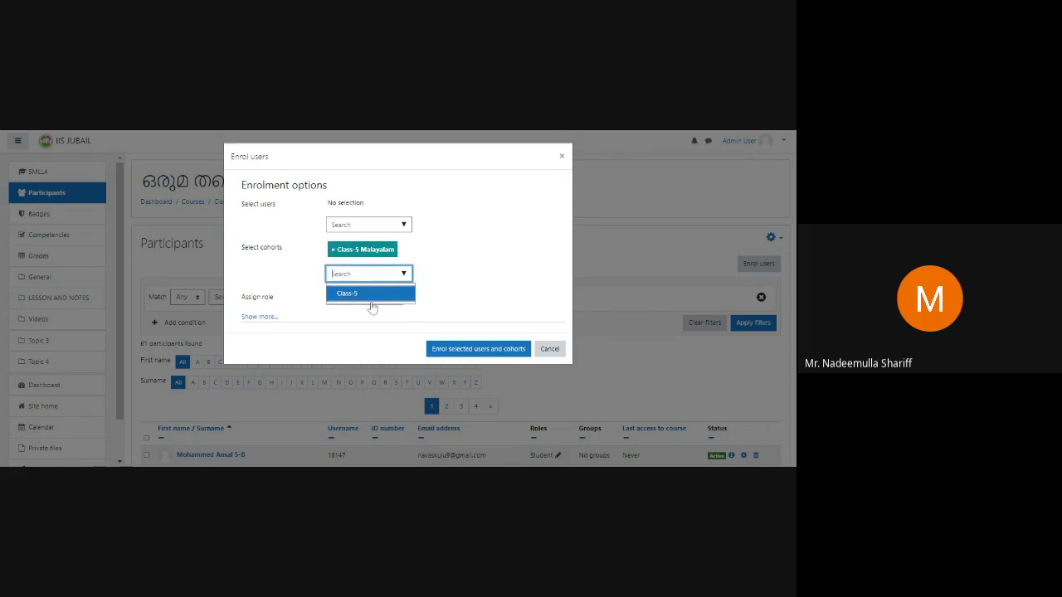
left_click(447, 353)
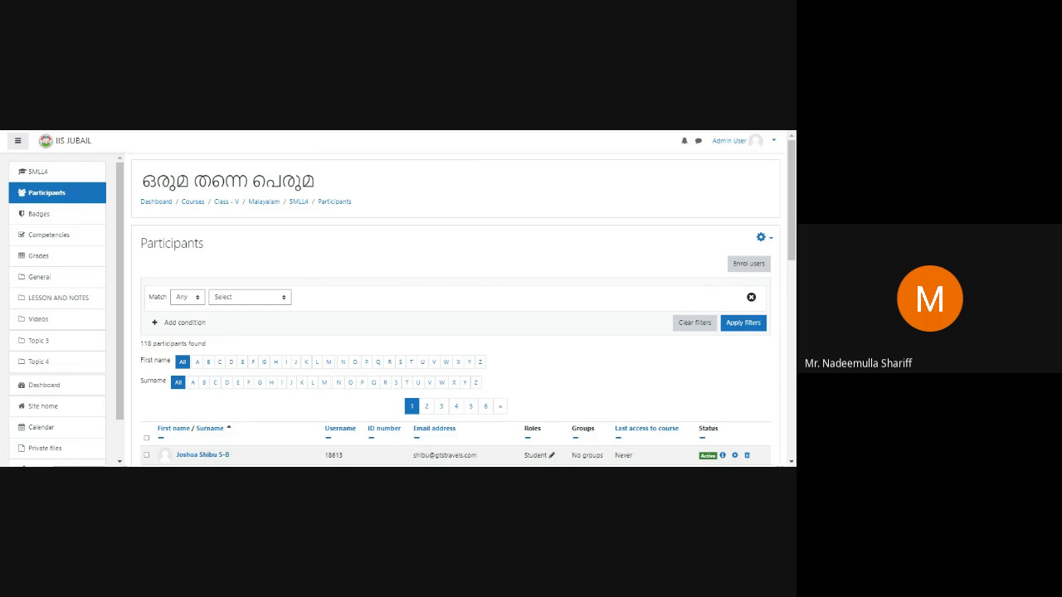
Step: Review the updated participants list of the ഒരുമ തന്നെ പെരുമ course after the cohort enrolment
scroll(608, 326, "down", 10)
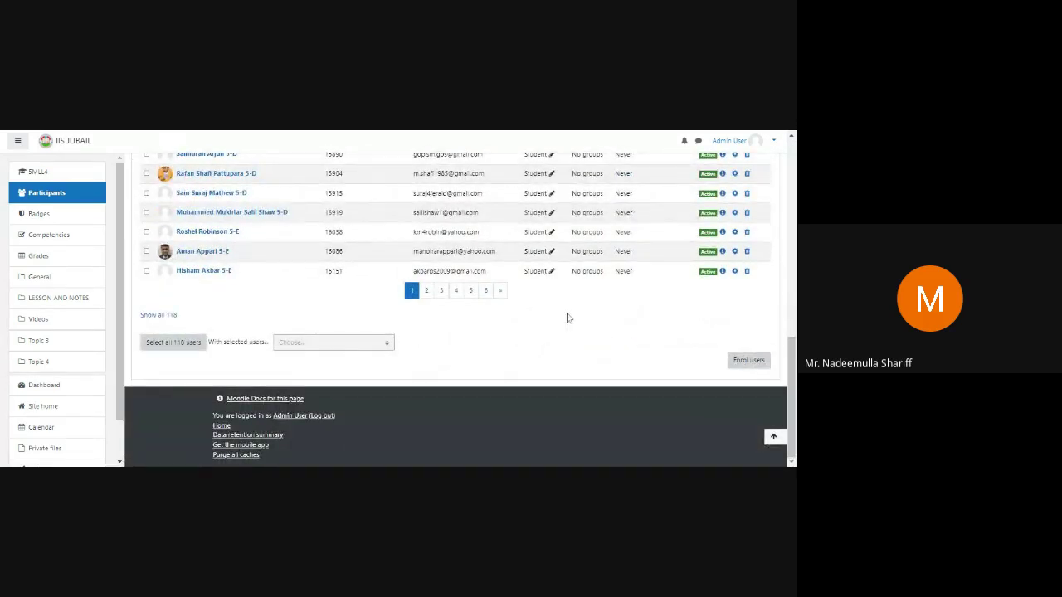
scroll(614, 287, "up", 10)
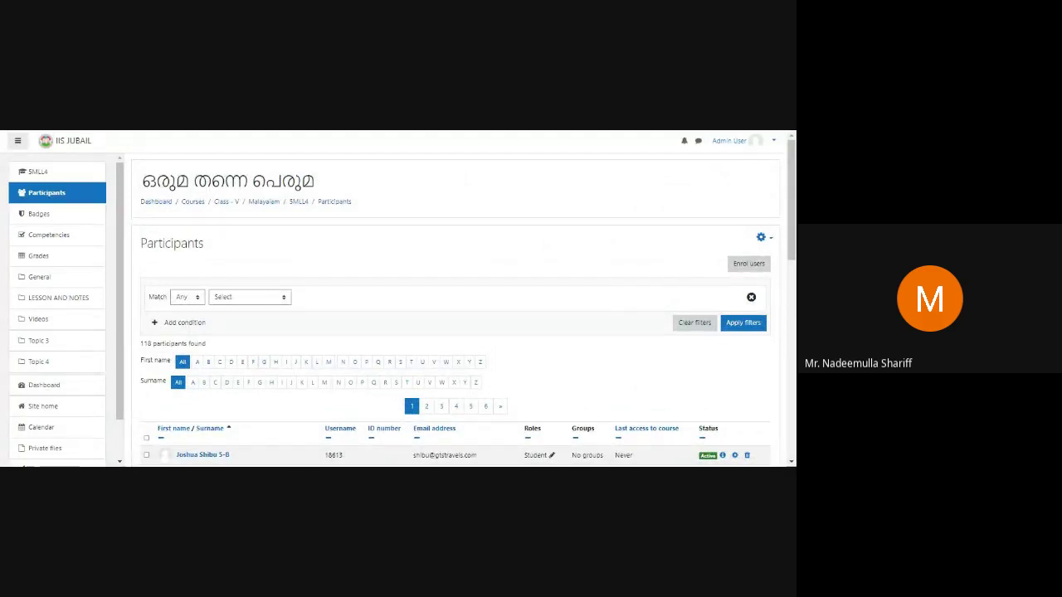
scroll(608, 323, "down", 10)
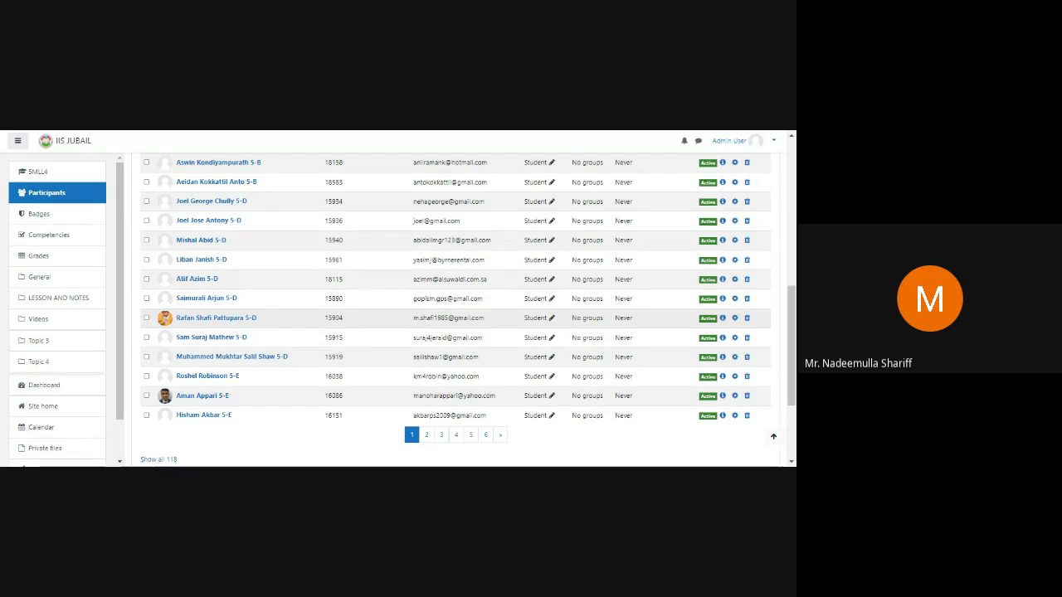
scroll(603, 316, "up", 10)
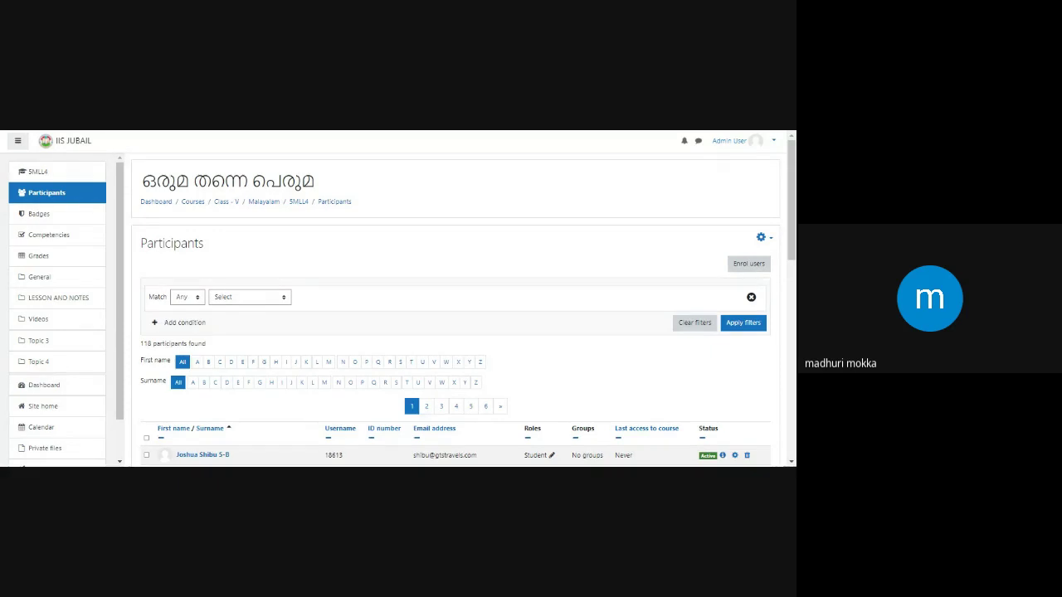
Step: Open the అచ్చులు అ నుండి అః course in the Telugu category of Class-III and look through its contents
left_click(227, 203)
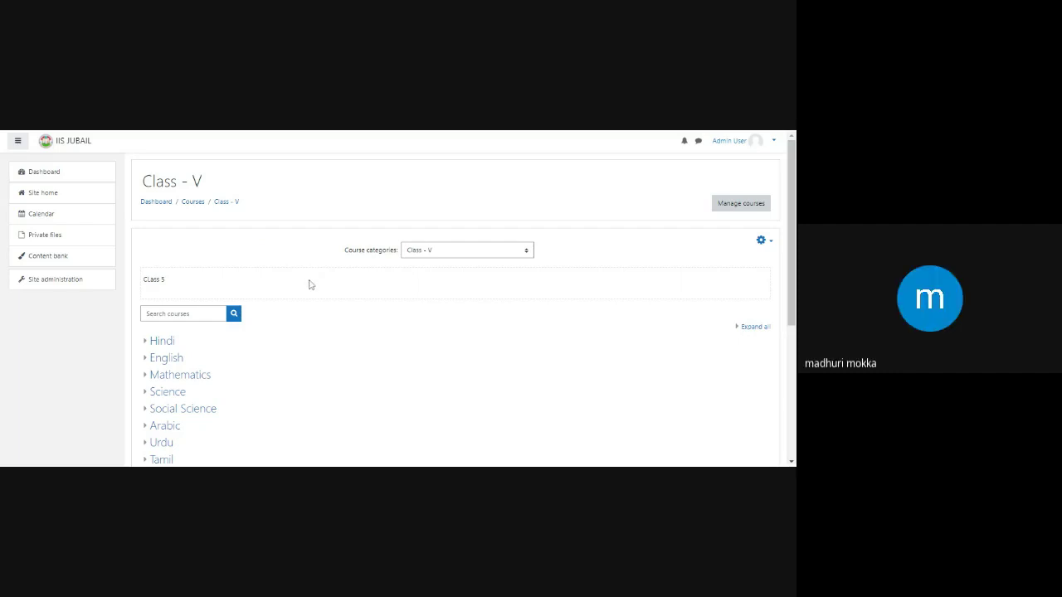
scroll(361, 326, "down", 2)
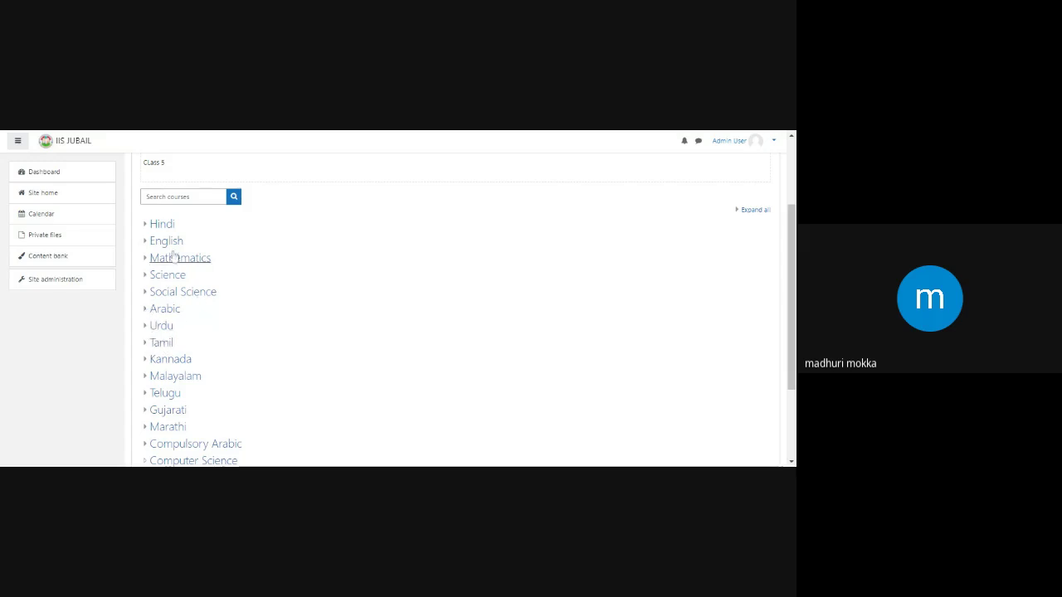
scroll(329, 304, "up", 3)
left_click(193, 203)
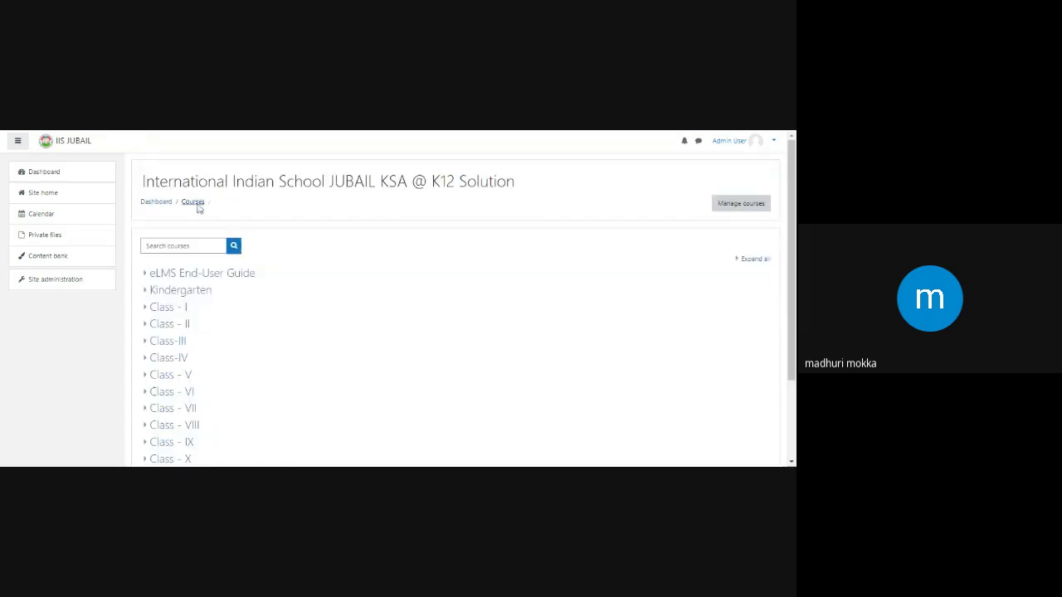
left_click(144, 346)
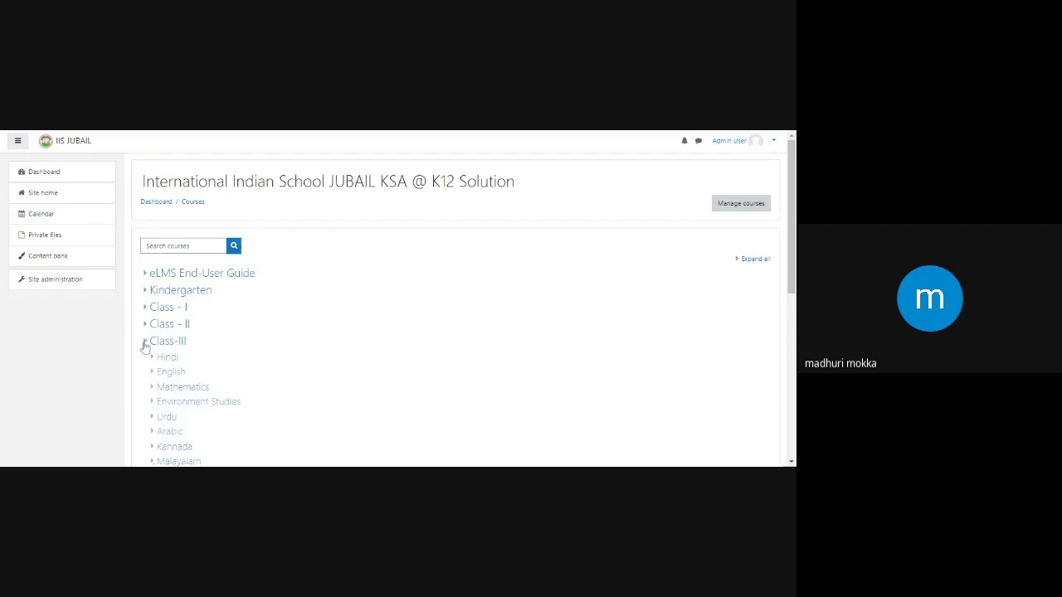
scroll(362, 356, "down", 3)
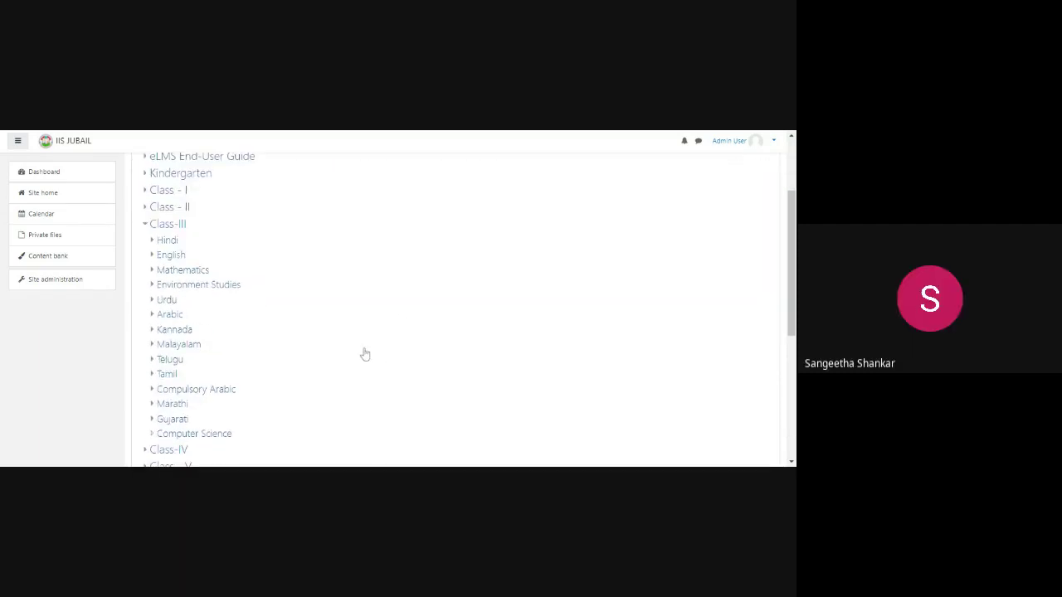
left_click(152, 360)
scroll(381, 344, "down", 2)
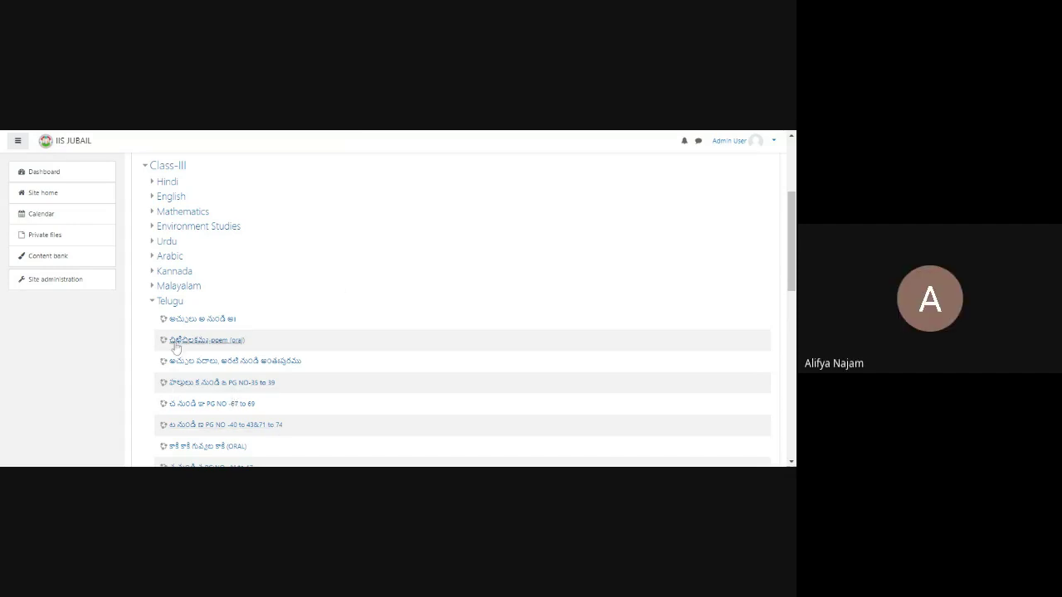
left_click(191, 321)
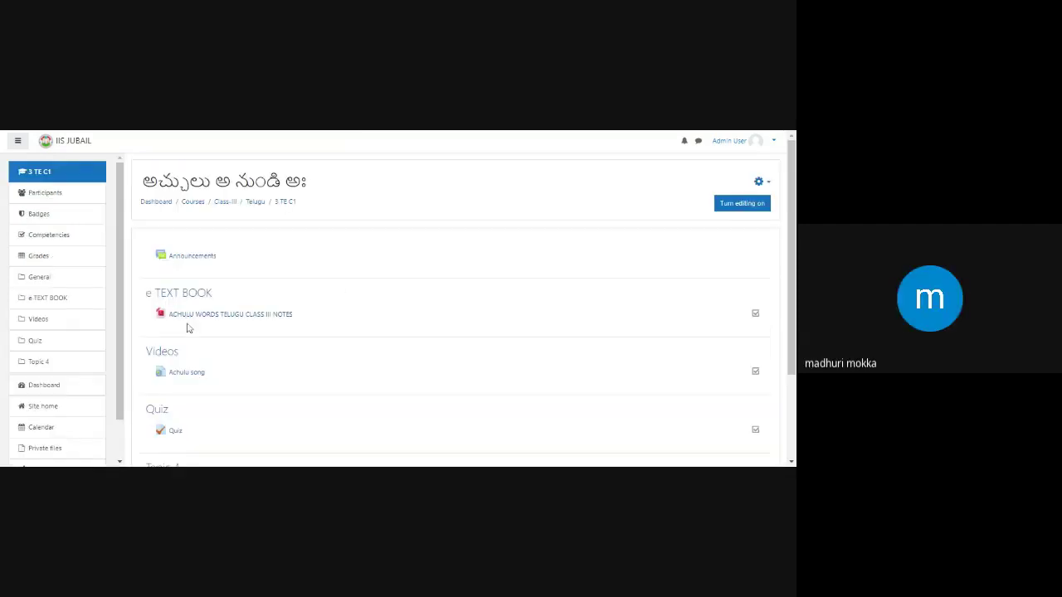
scroll(378, 322, "down", 3)
scroll(373, 312, "up", 3)
Step: Open the Class-III Telugu course య నుండి ఱ పదములు PG NO 53 to 66 and display its participants list
left_click(38, 133)
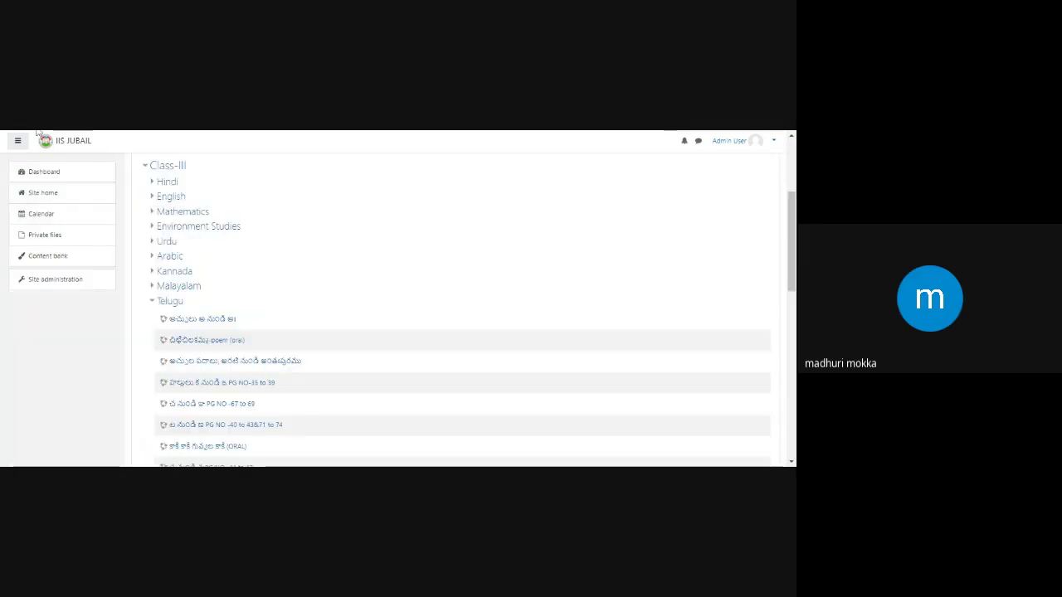
scroll(338, 349, "down", 5)
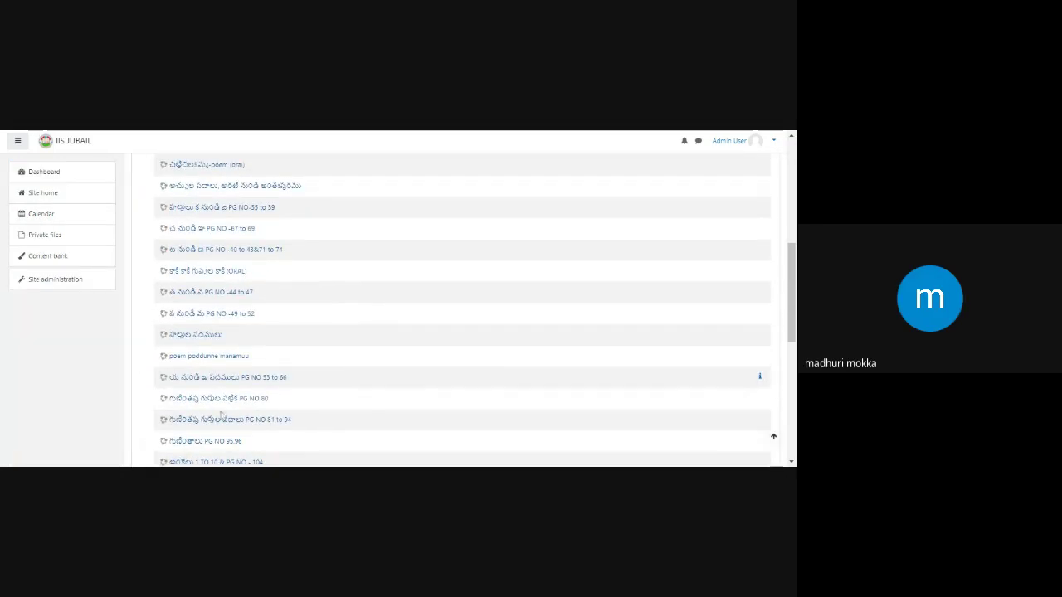
left_click(208, 377)
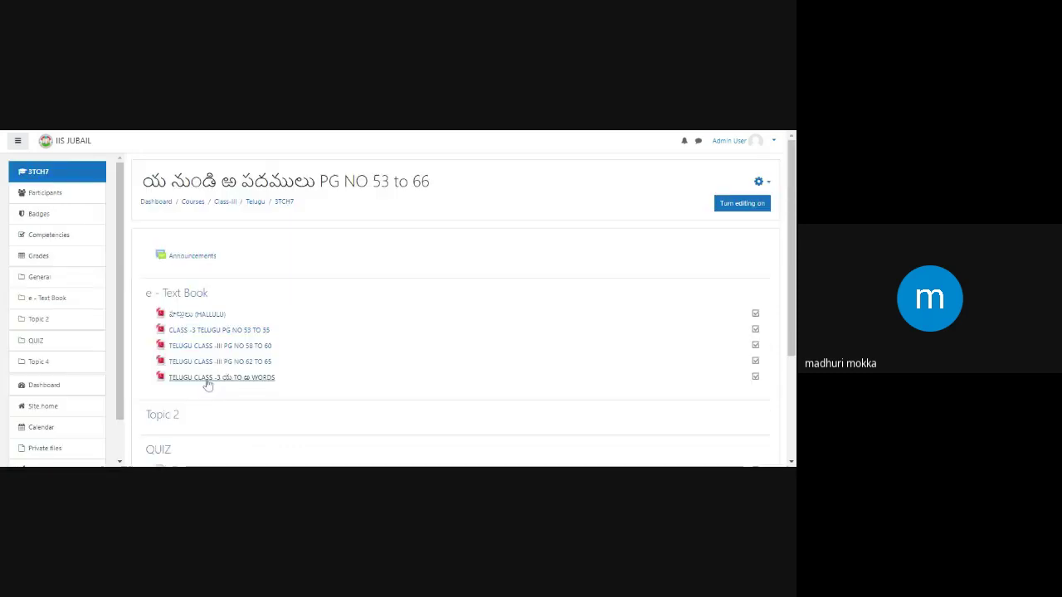
scroll(334, 346, "down", 3)
scroll(415, 336, "up", 3)
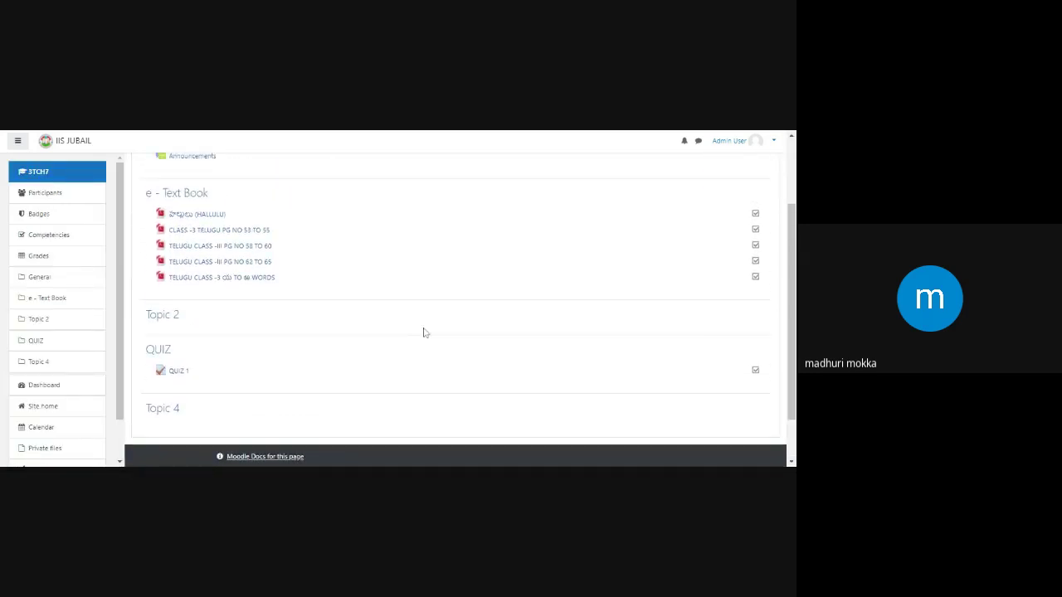
left_click(53, 195)
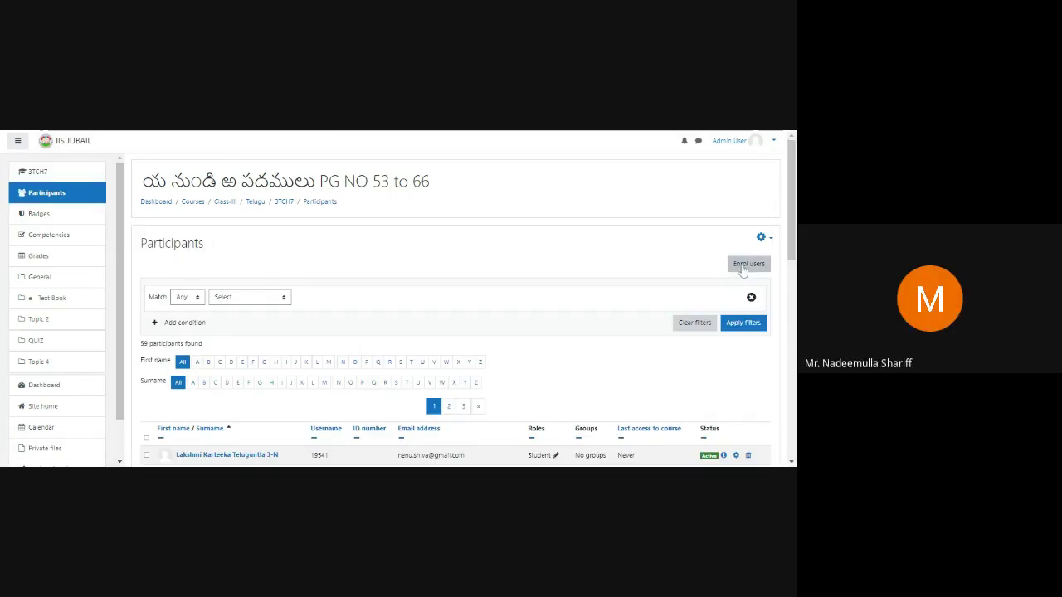
Step: Enrol the Class-3 Telugu cohort in the య నుండి ఱ పదములు PG NO 53 to 66 course with the Student role
left_click(745, 266)
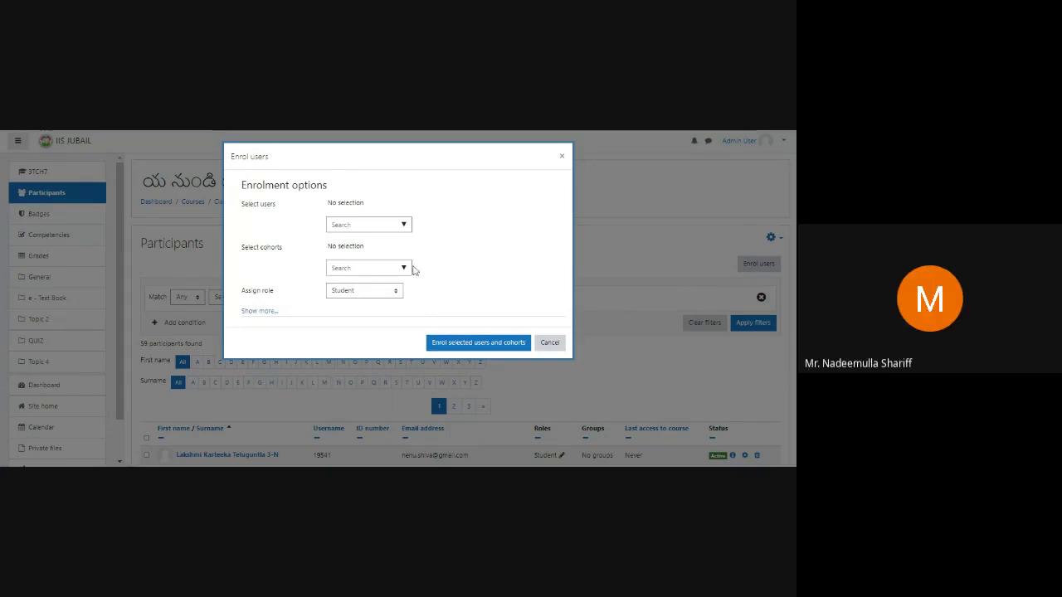
left_click(405, 268)
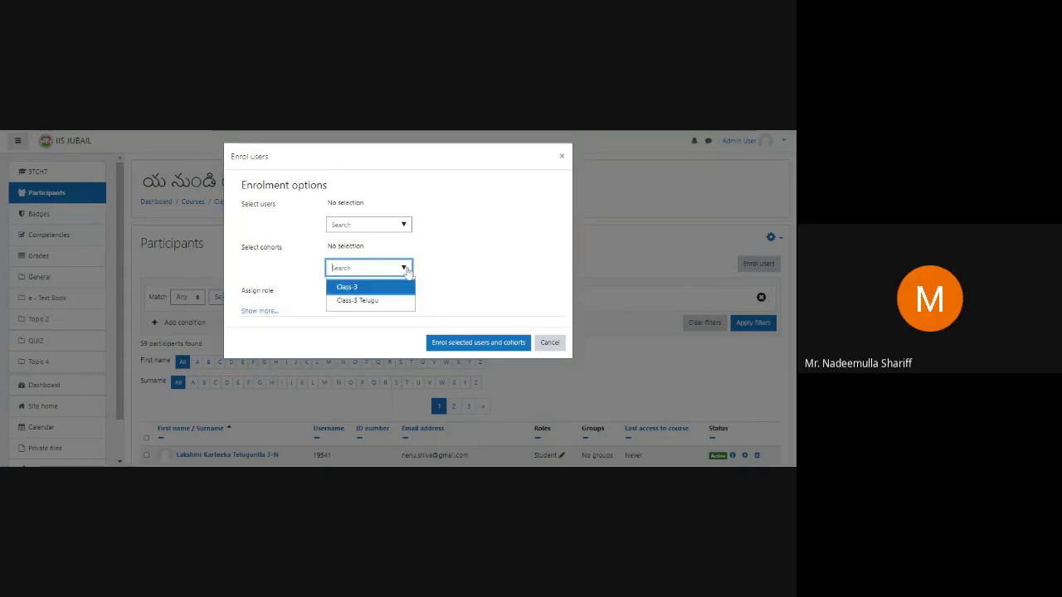
left_click(372, 300)
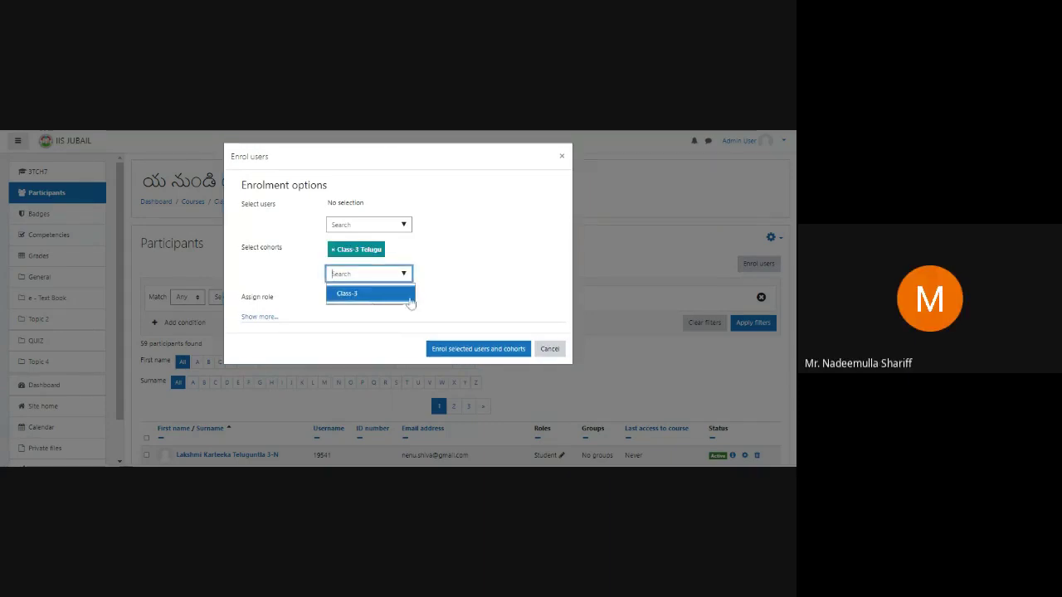
left_click(469, 349)
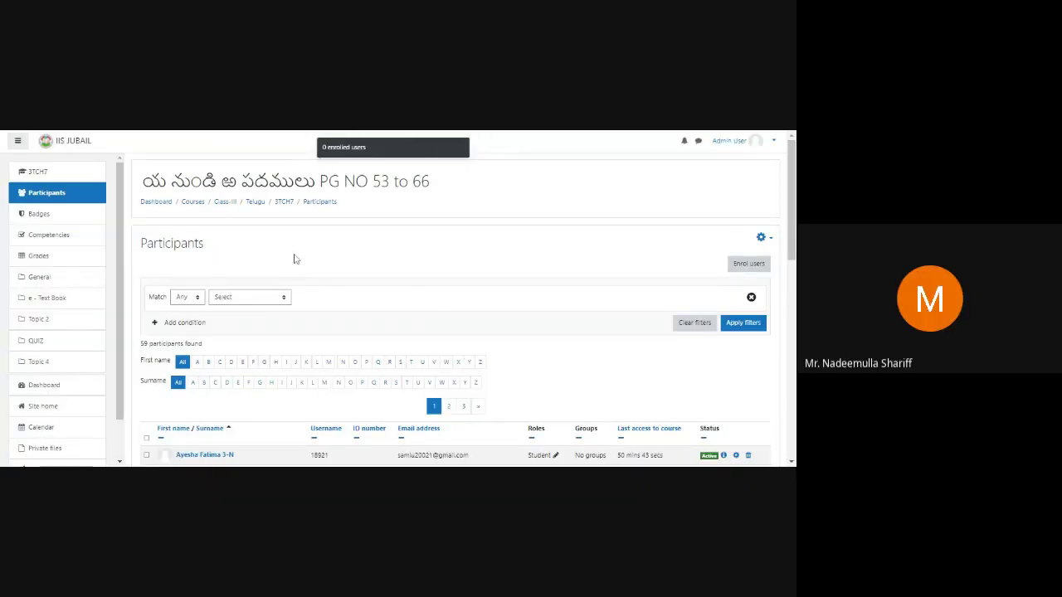
Step: Review the participants list of the PG NO 53 to 66 Telugu course after the cohort enrolment
scroll(502, 249, "down", 1)
scroll(501, 253, "down", 8)
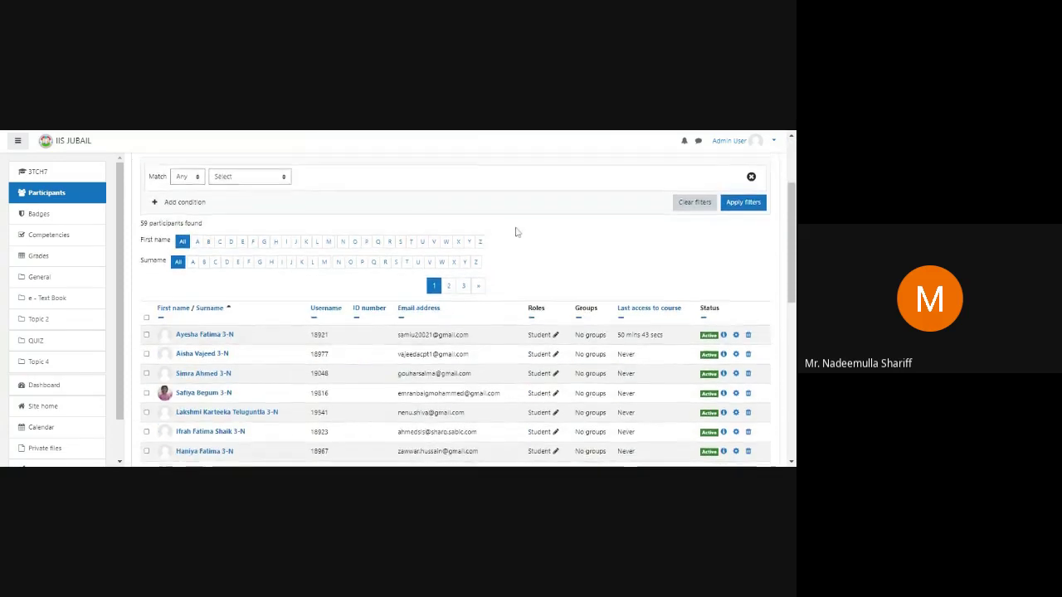
scroll(528, 237, "up", 10)
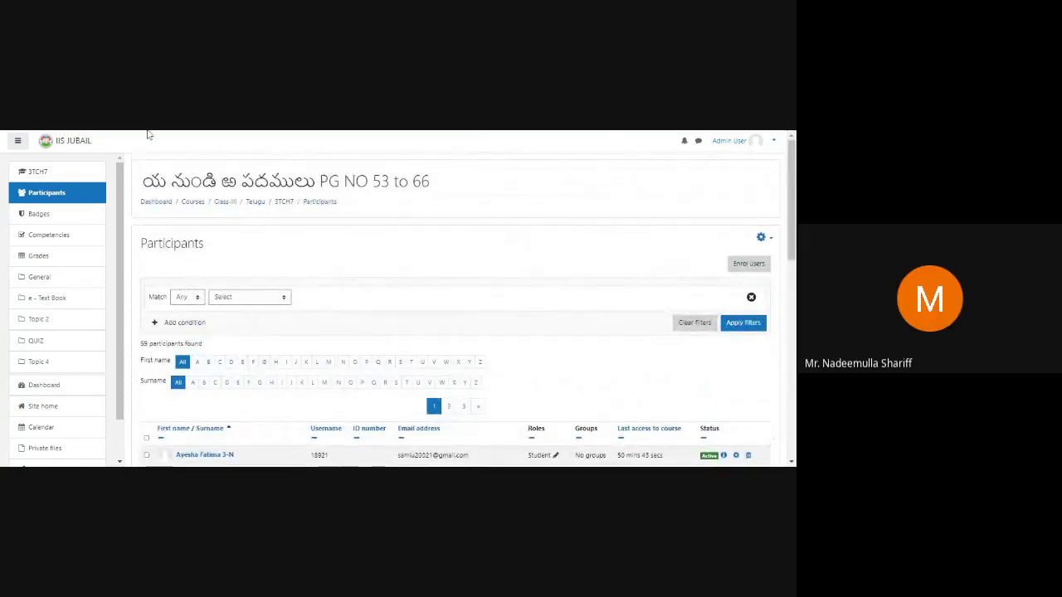
key("alt+Left")
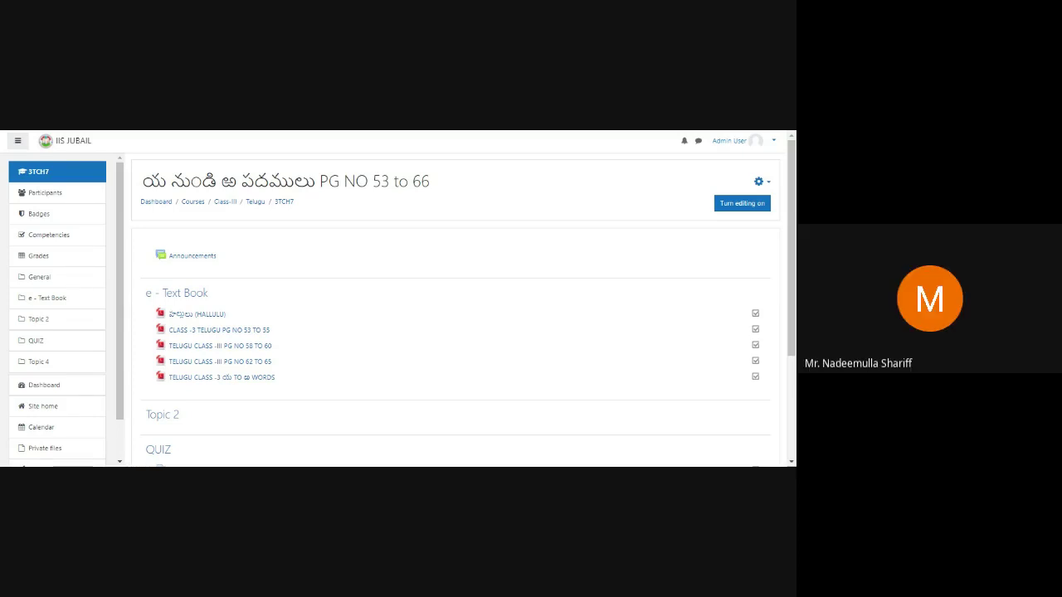
left_click(43, 193)
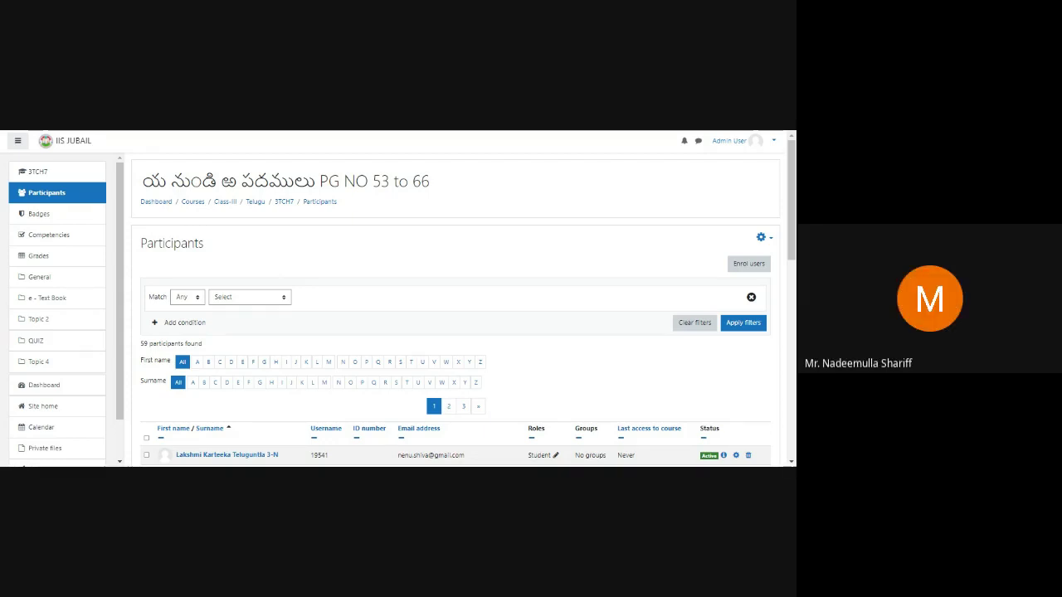
left_click(774, 144)
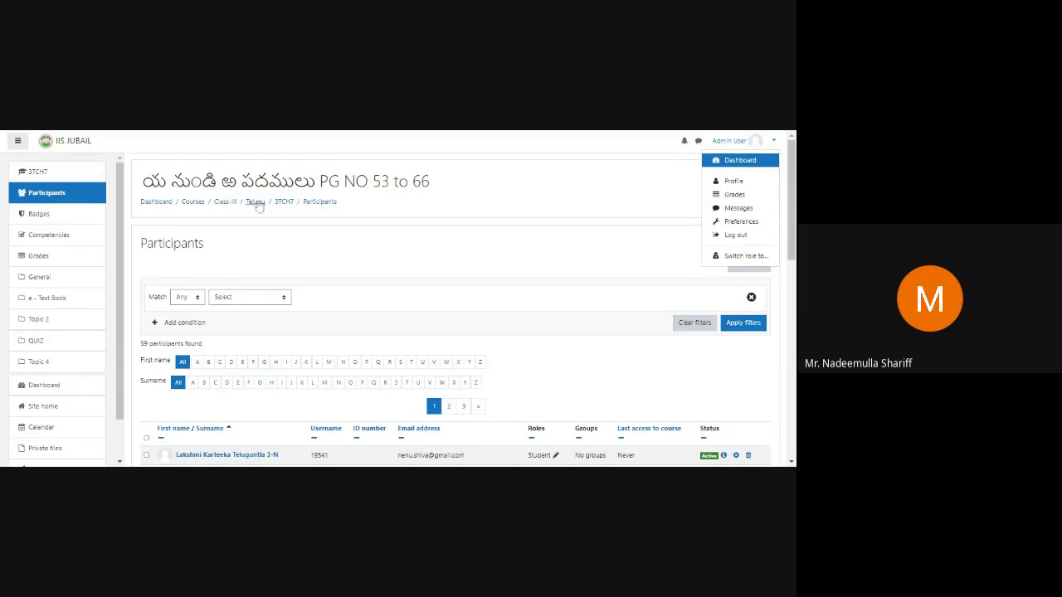
left_click(158, 204)
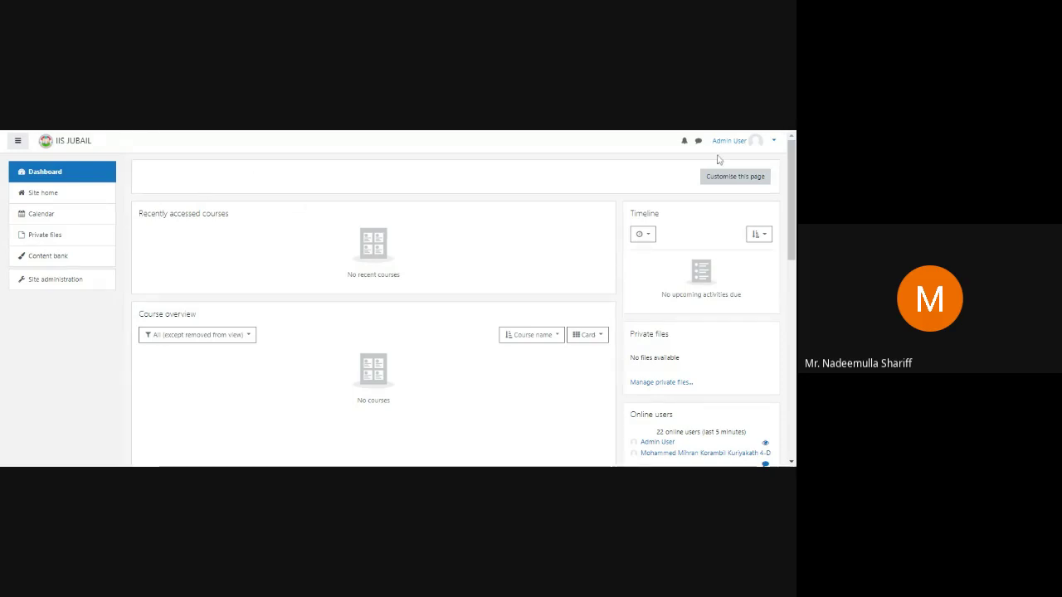
left_click(773, 143)
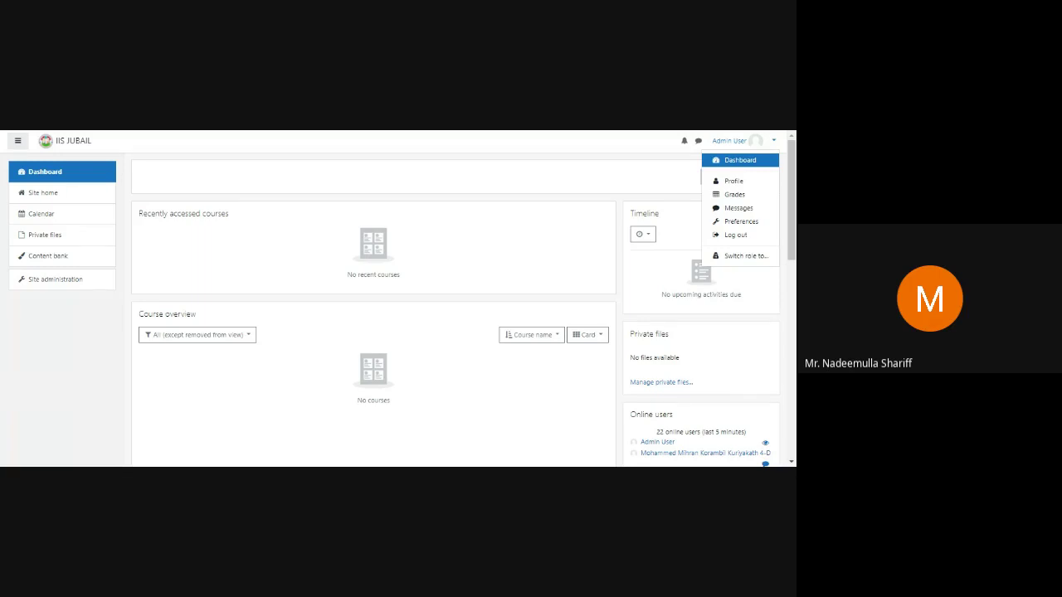
key("Escape")
Step: Open the Teachers Guide - eLMS course in the eLMS End-User Guide category and look through its tutorial sections
left_click(43, 193)
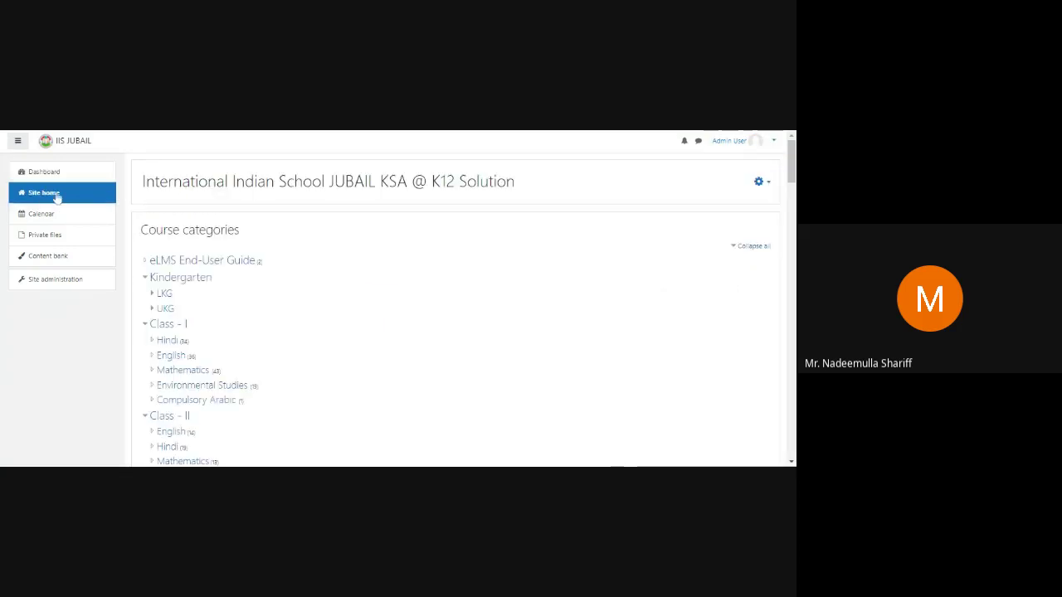
left_click(192, 262)
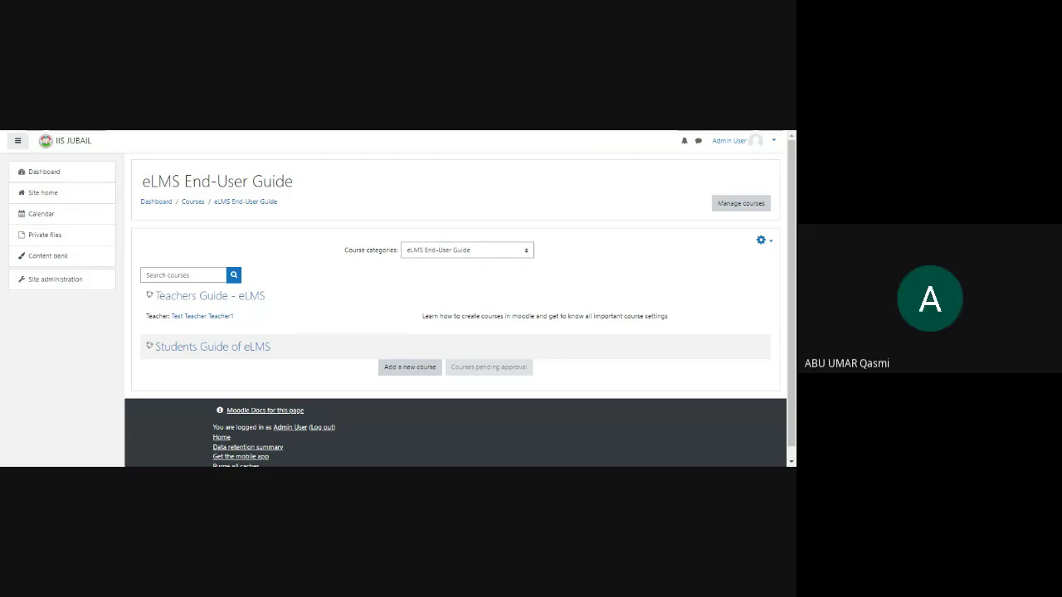
triple_click(220, 300)
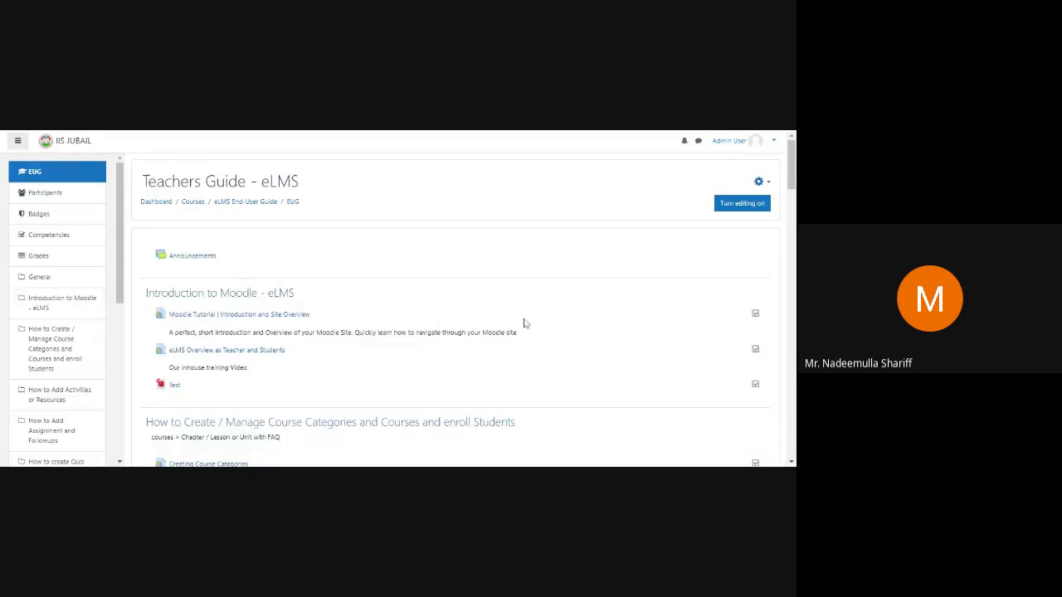
scroll(585, 319, "down", 3)
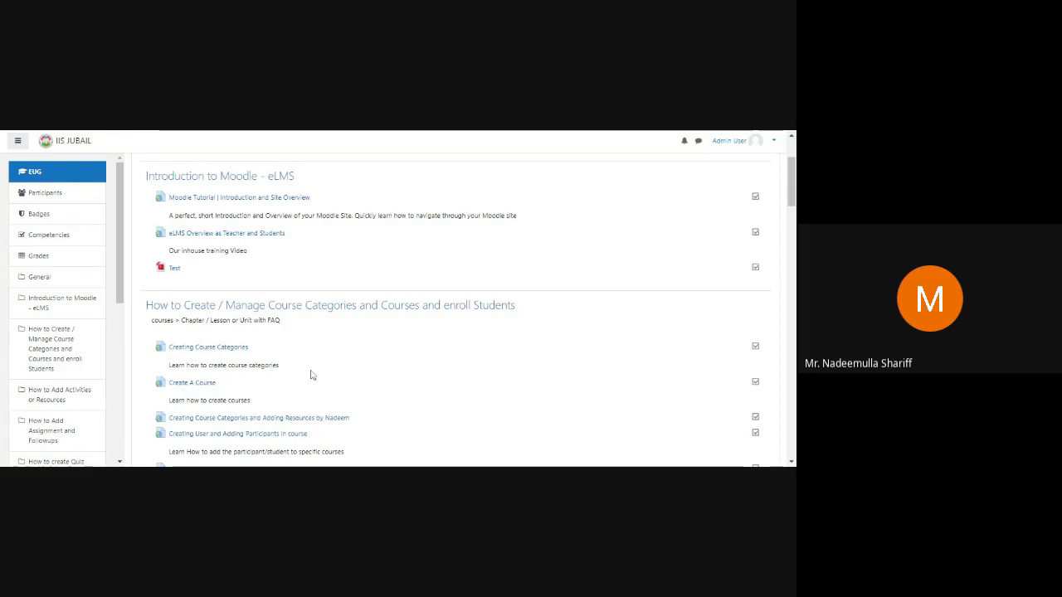
scroll(311, 375, "down", 1)
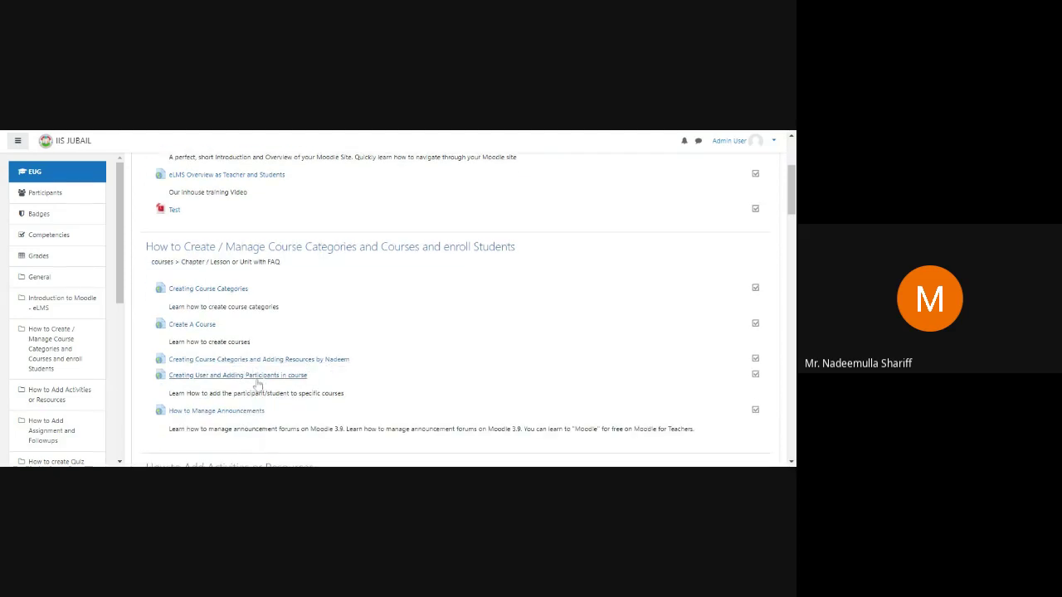
scroll(315, 369, "down", 1)
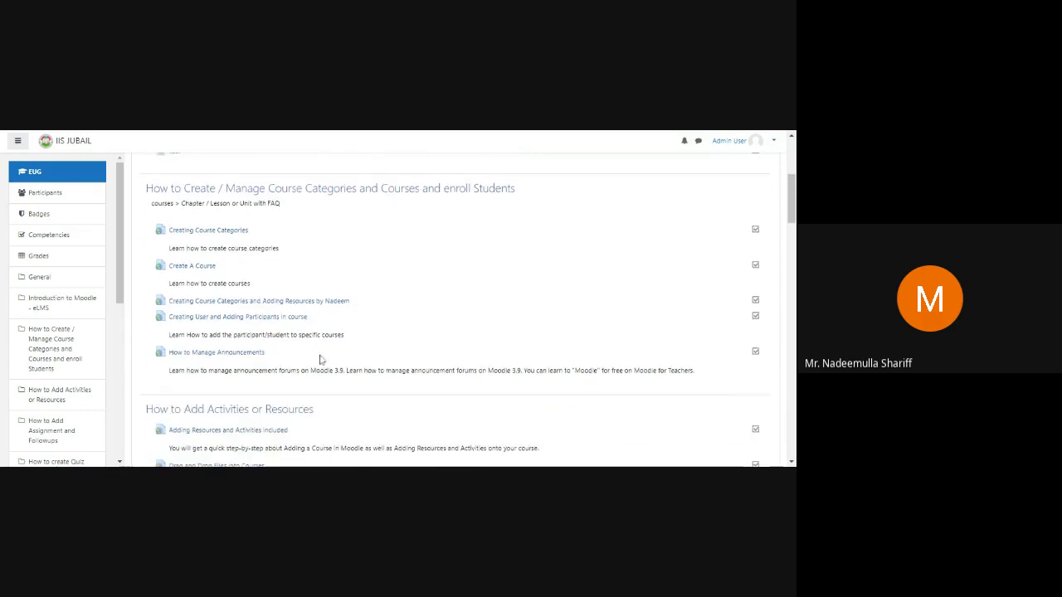
scroll(431, 335, "down", 1)
scroll(304, 362, "down", 1)
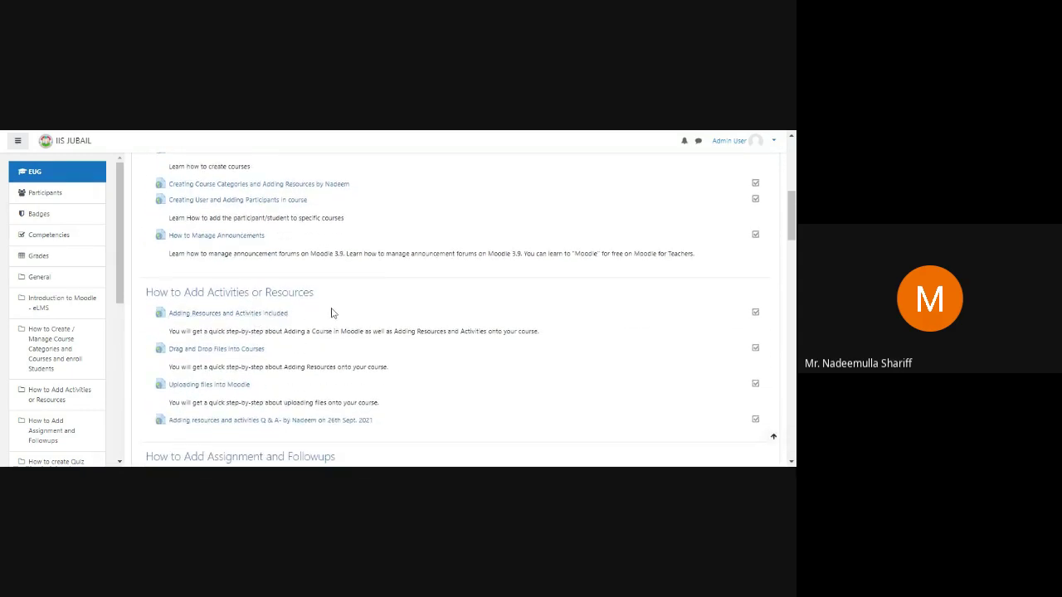
Step: Open the Adding Resources and Activities included tutorial, play its video briefly in full screen, and pause it
left_click(246, 314)
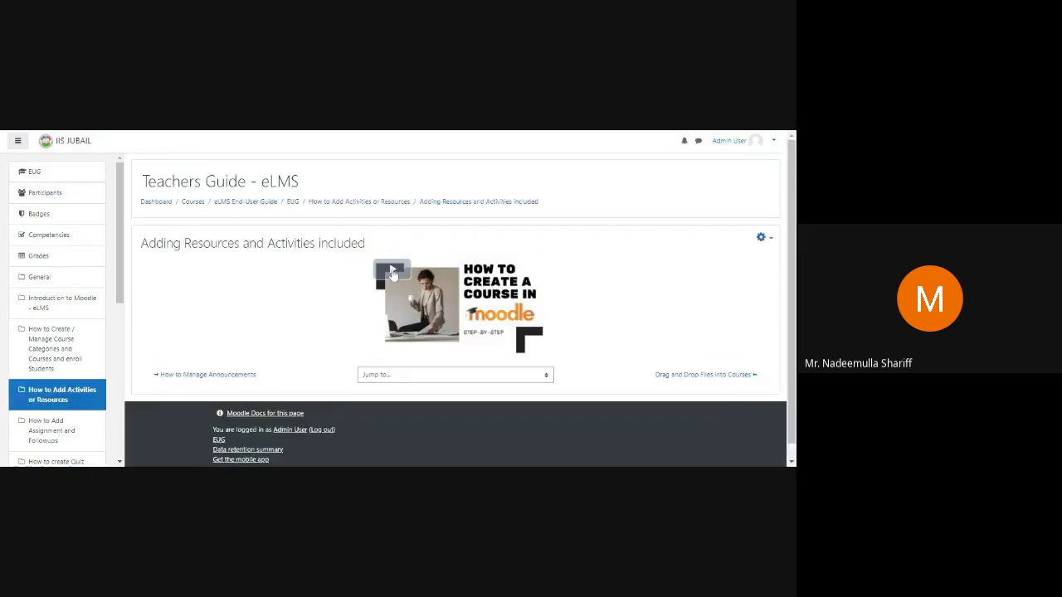
left_click(394, 274)
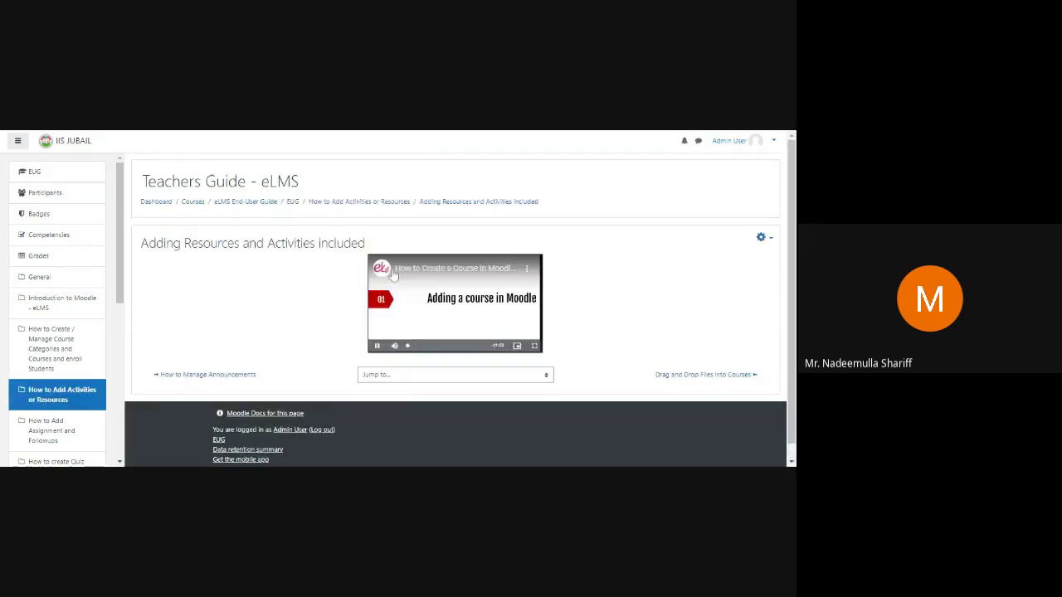
left_click(535, 346)
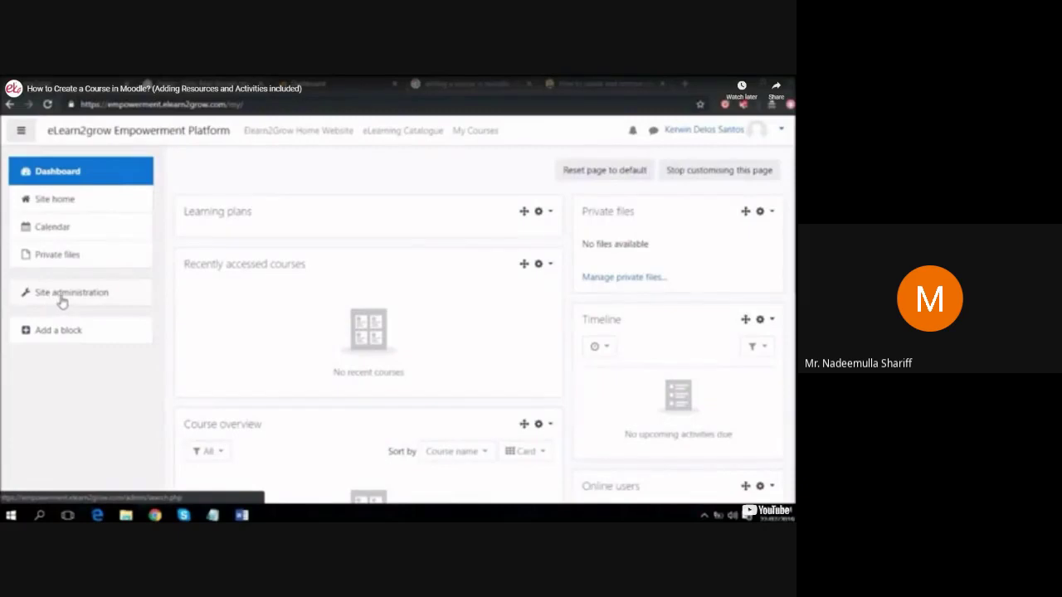
key("Escape")
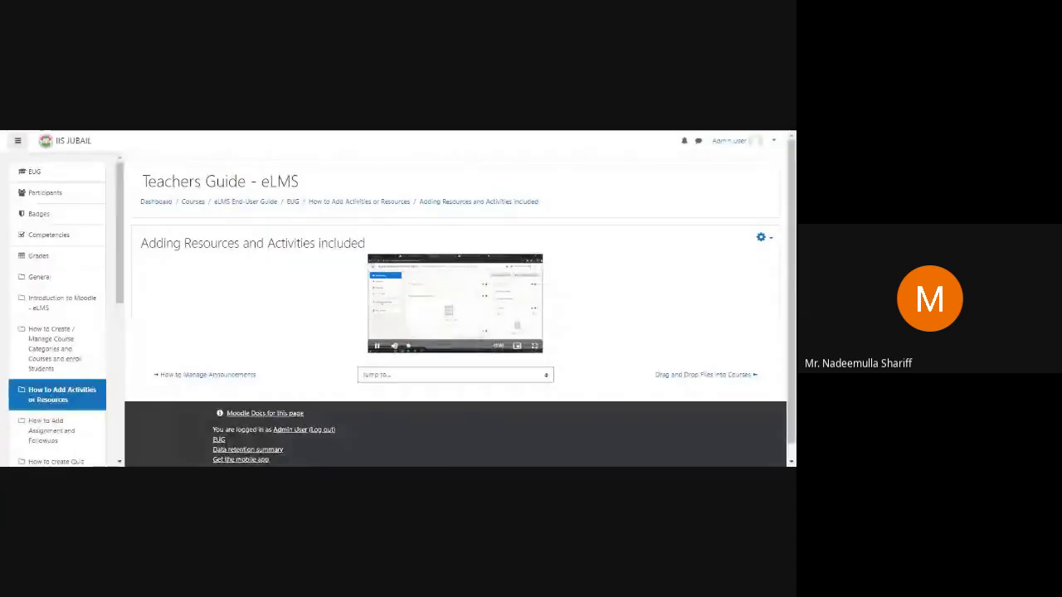
left_click(377, 348)
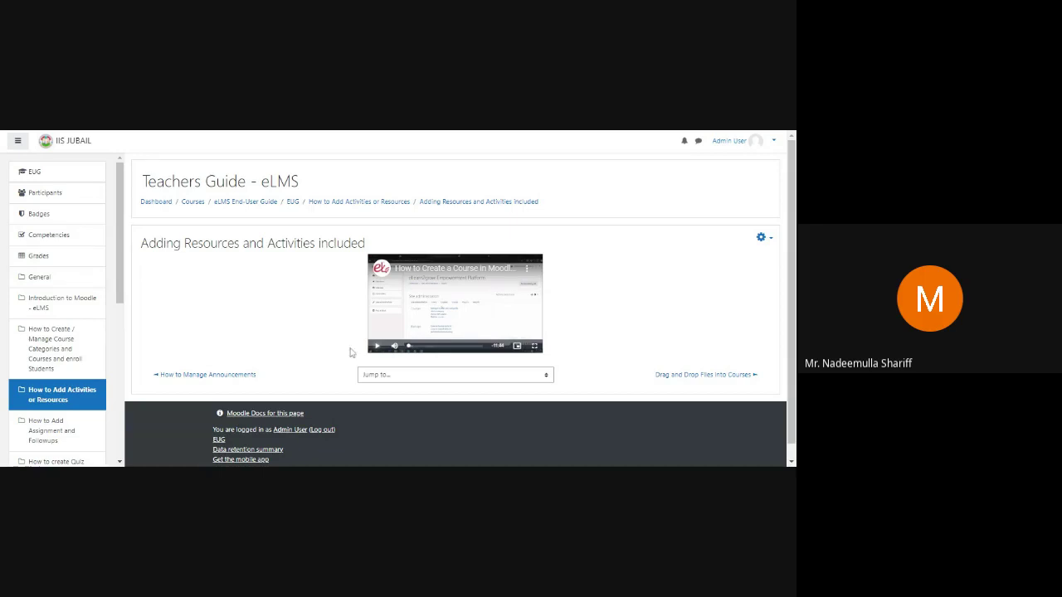
Step: Reopen the Teachers Guide - eLMS course through the eLMS End-User Guide category and look through its tutorial sections
left_click(248, 203)
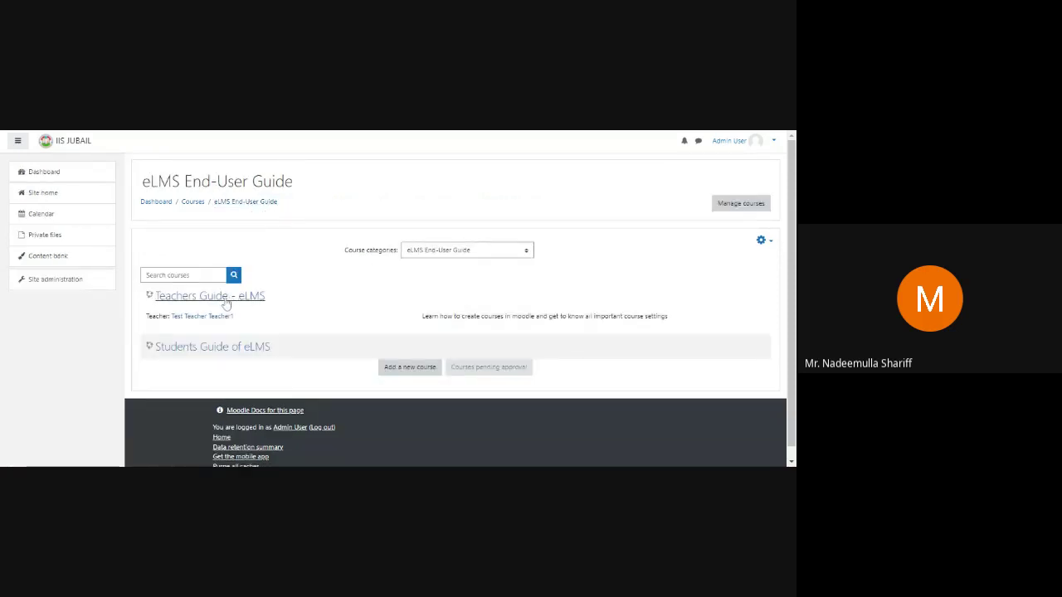
left_click(225, 303)
scroll(343, 267, "down", 5)
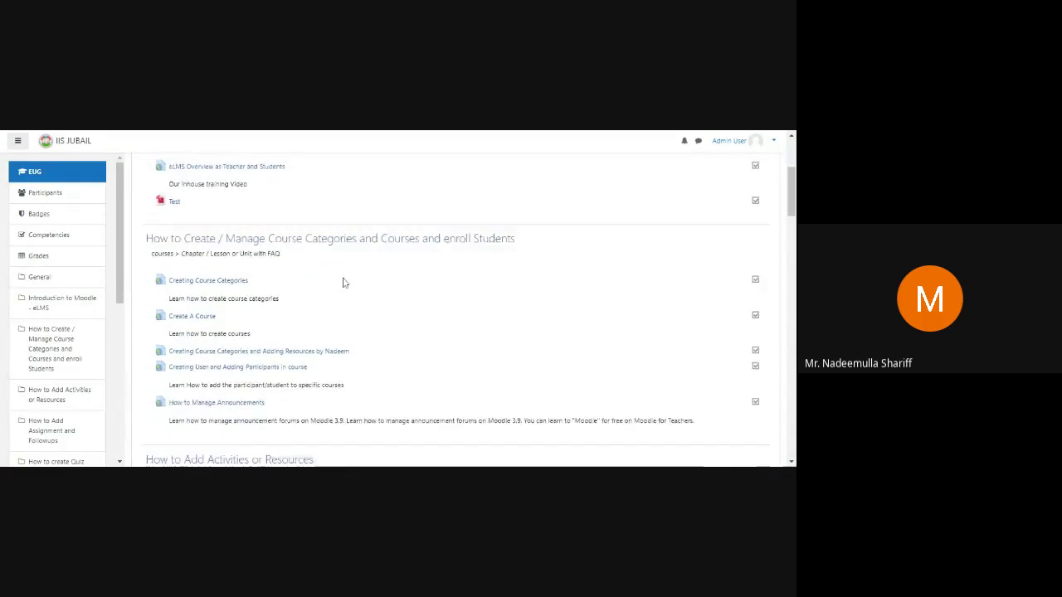
scroll(343, 280, "down", 2)
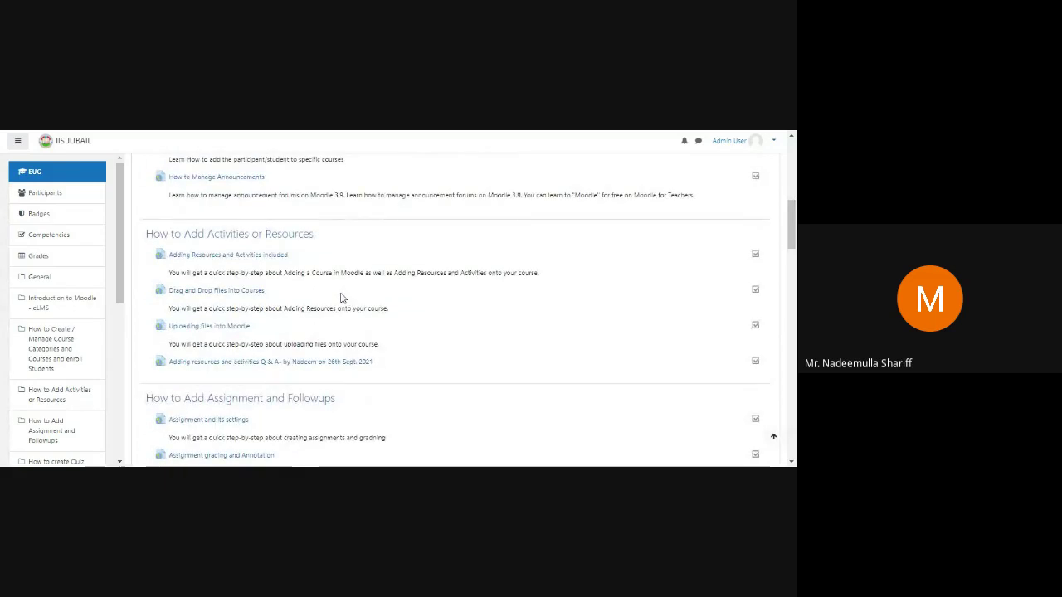
scroll(340, 297, "down", 6)
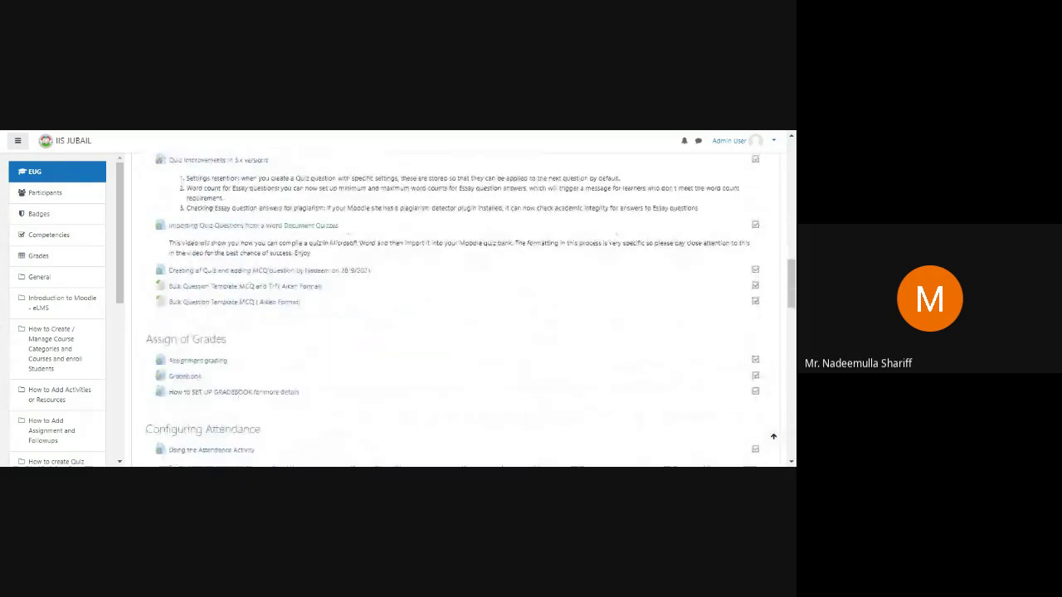
scroll(375, 273, "down", 2)
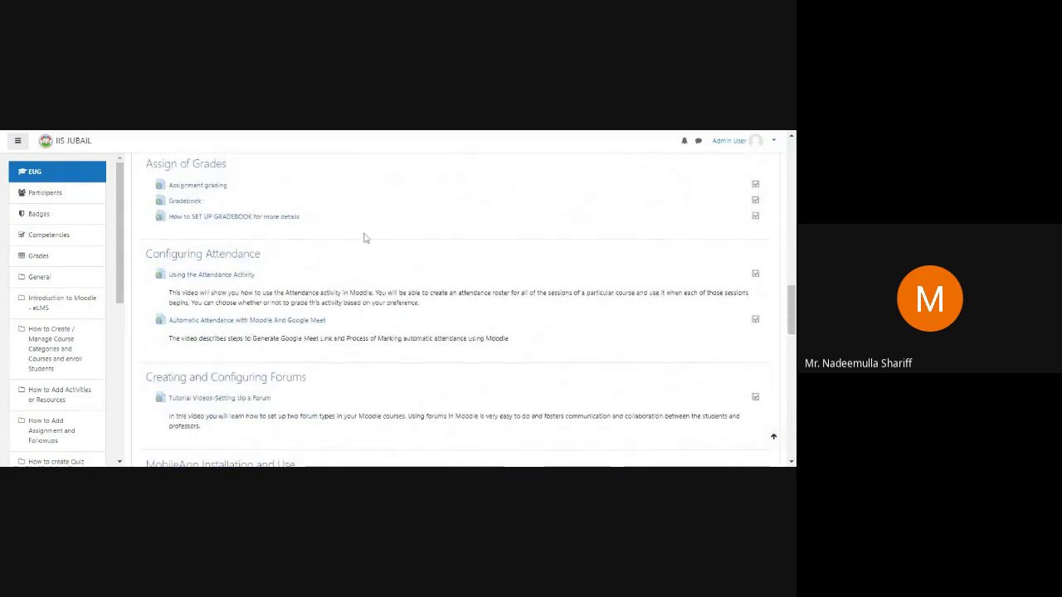
Step: Open the Bulk Question Template MCQ and T/F (Aiken Format) under How to create Quiz and Adding Questions, and look over the remaining guide sections
scroll(363, 238, "up", 3)
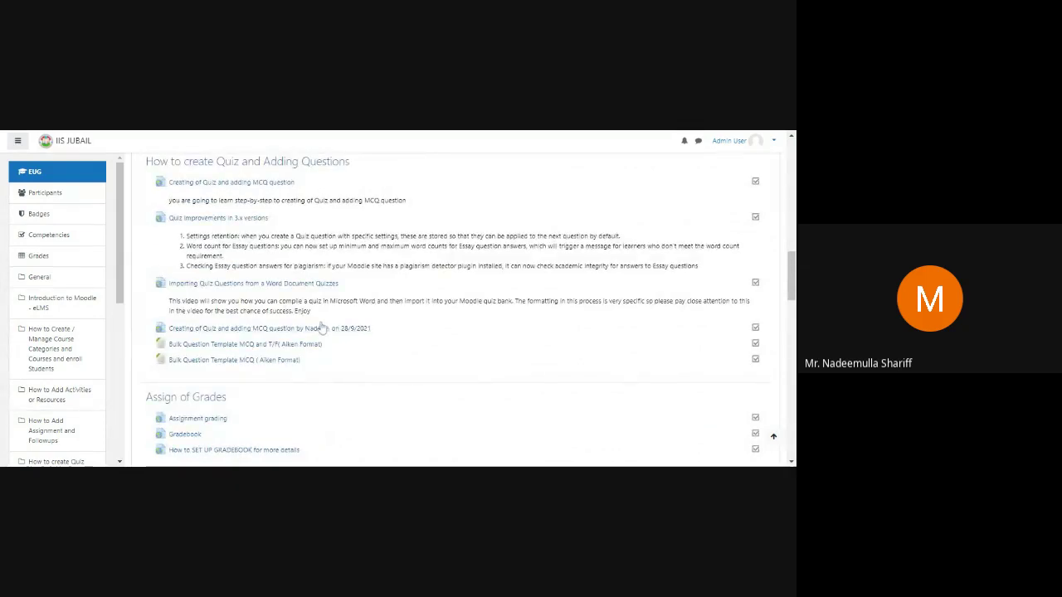
left_click(284, 345)
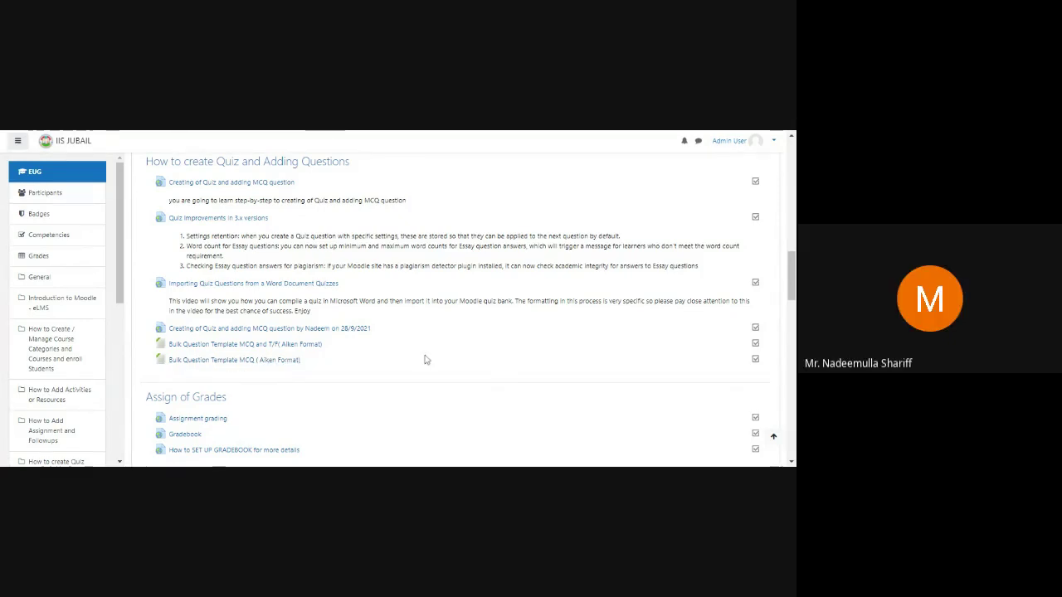
scroll(427, 357, "down", 10)
scroll(429, 344, "up", 15)
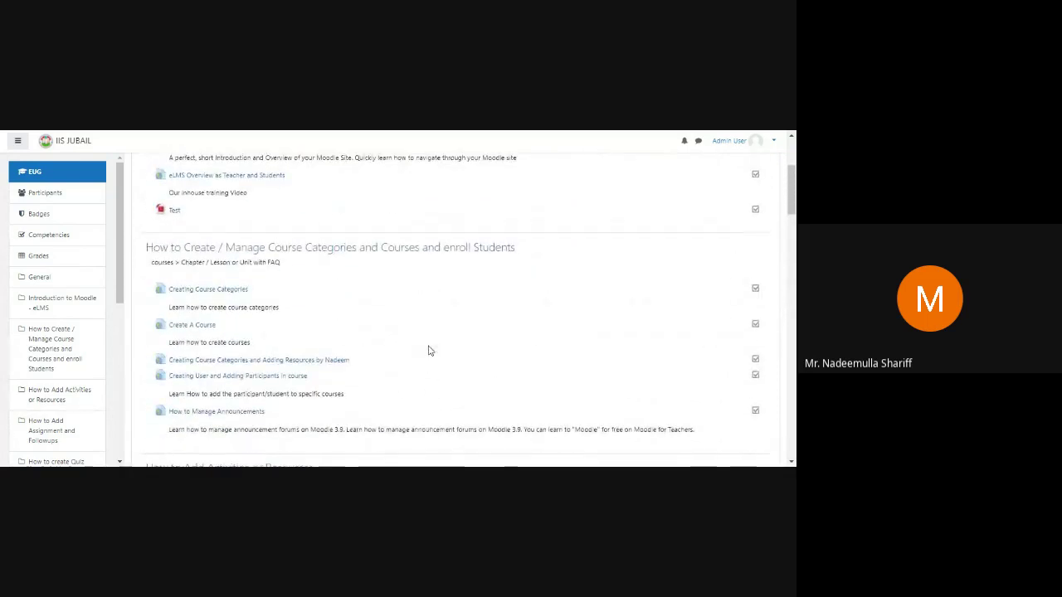
scroll(429, 350, "up", 4)
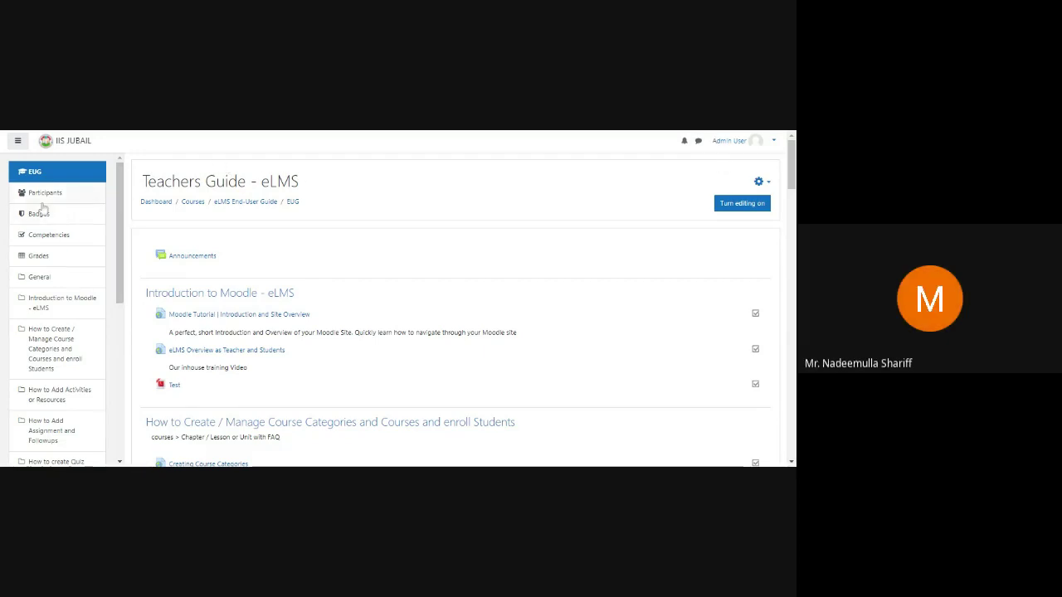
Step: Go to the site home, collapse all course categories, and open the Telugu category under Class-IV
left_click(774, 142)
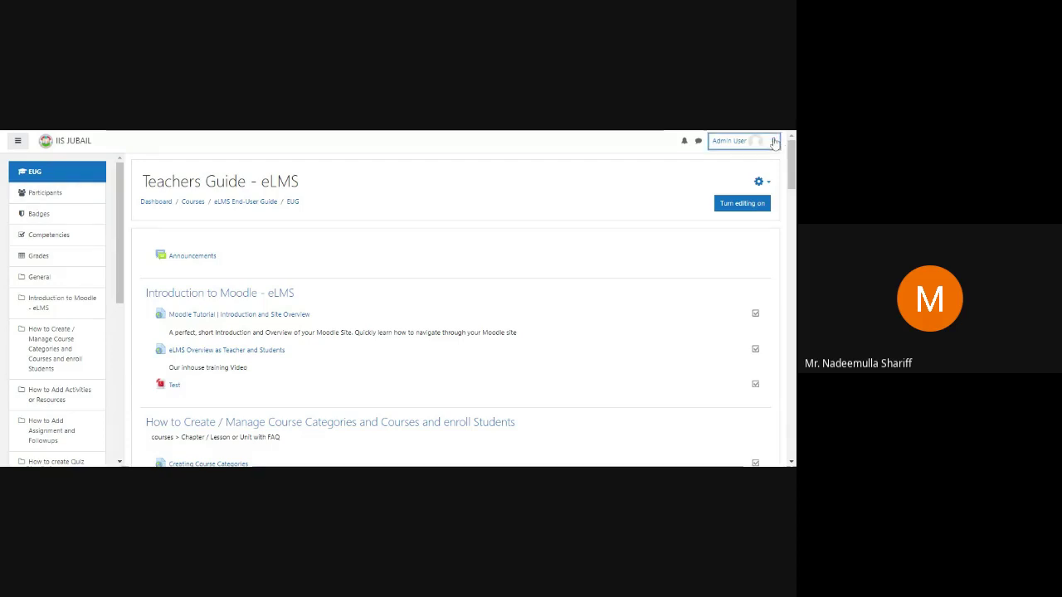
left_click(150, 205)
scroll(392, 294, "down", 2)
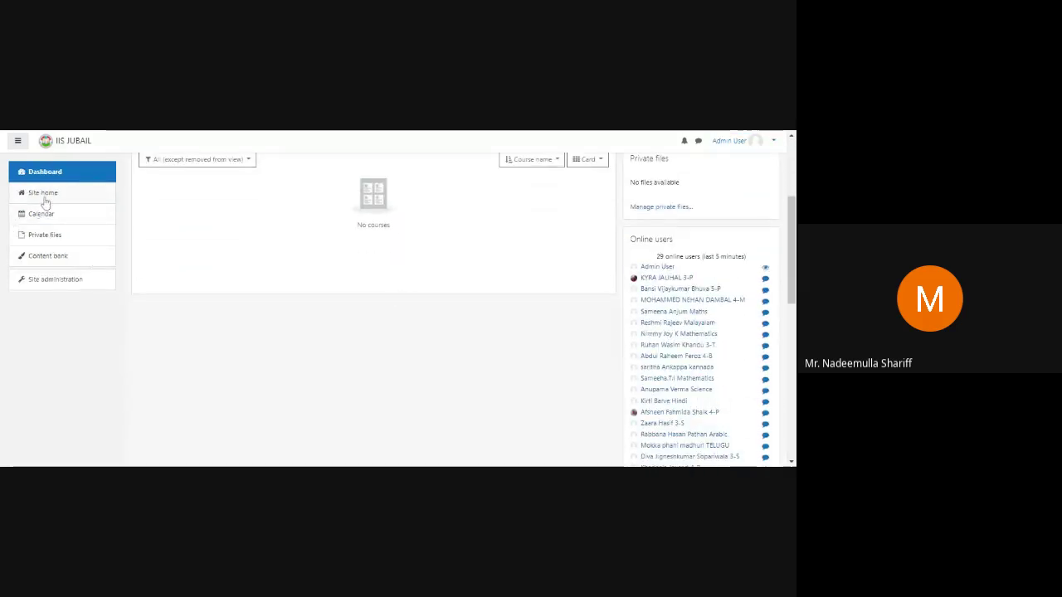
left_click(43, 194)
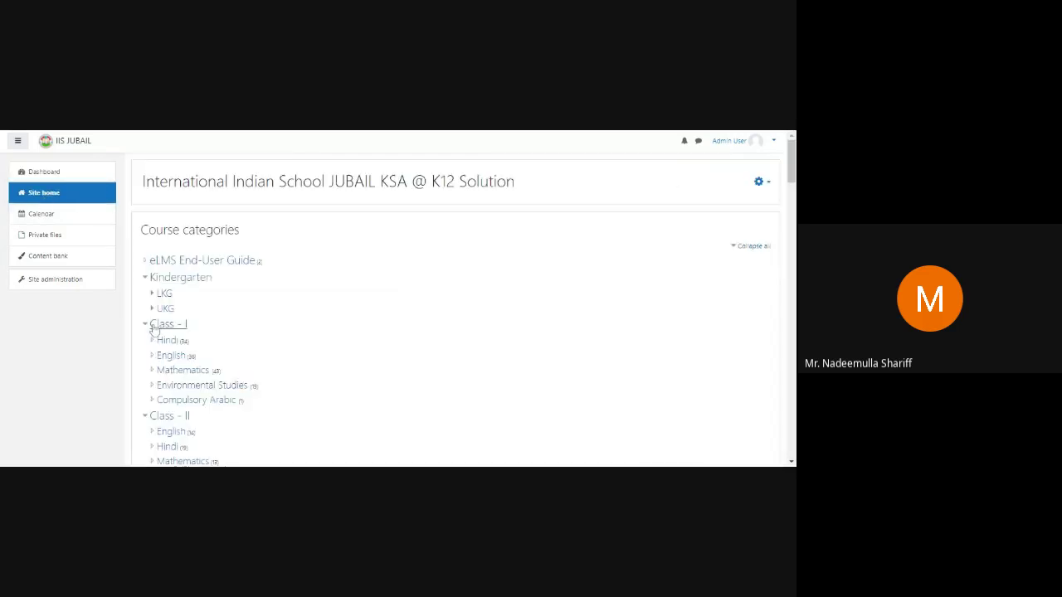
left_click(751, 245)
scroll(332, 307, "down", 2)
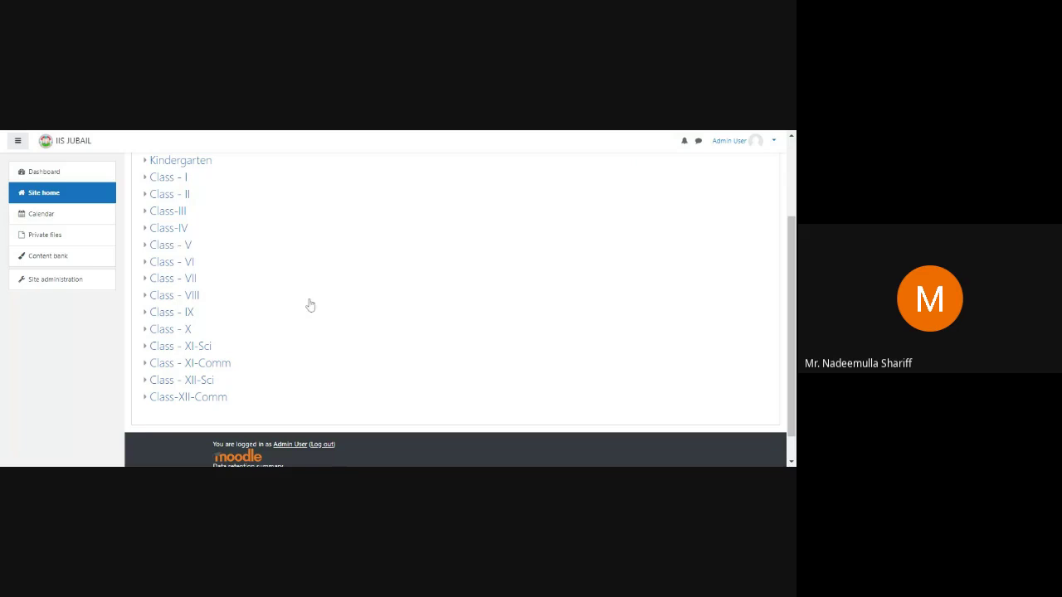
left_click(150, 229)
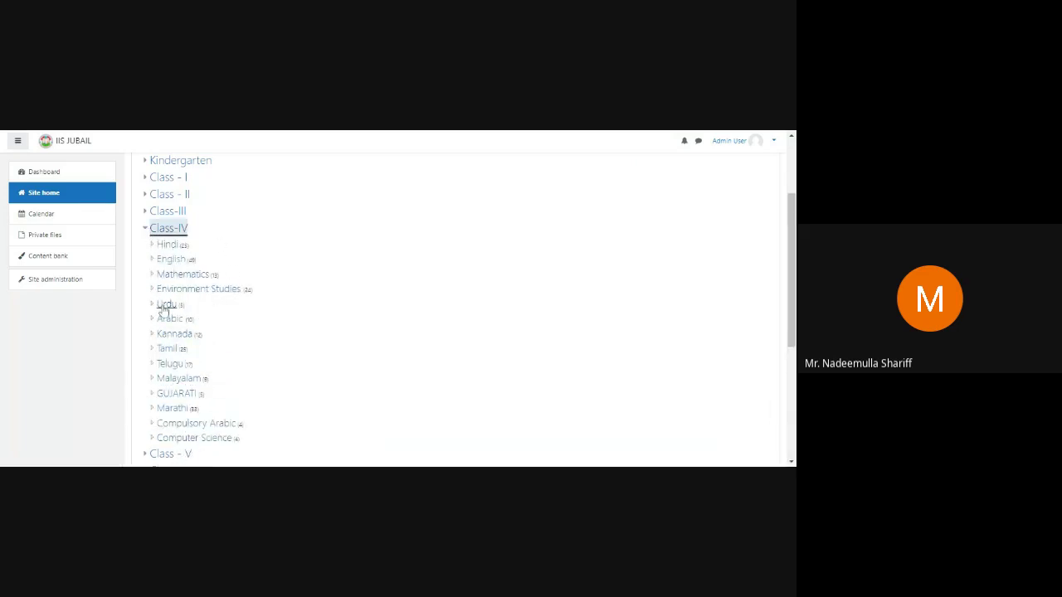
left_click(167, 366)
Step: Look through the Class-IV Telugu courses and open L - 5 ఉయ్యాల - దువ్వెన PG NO - 52 to 57
scroll(429, 327, "down", 10)
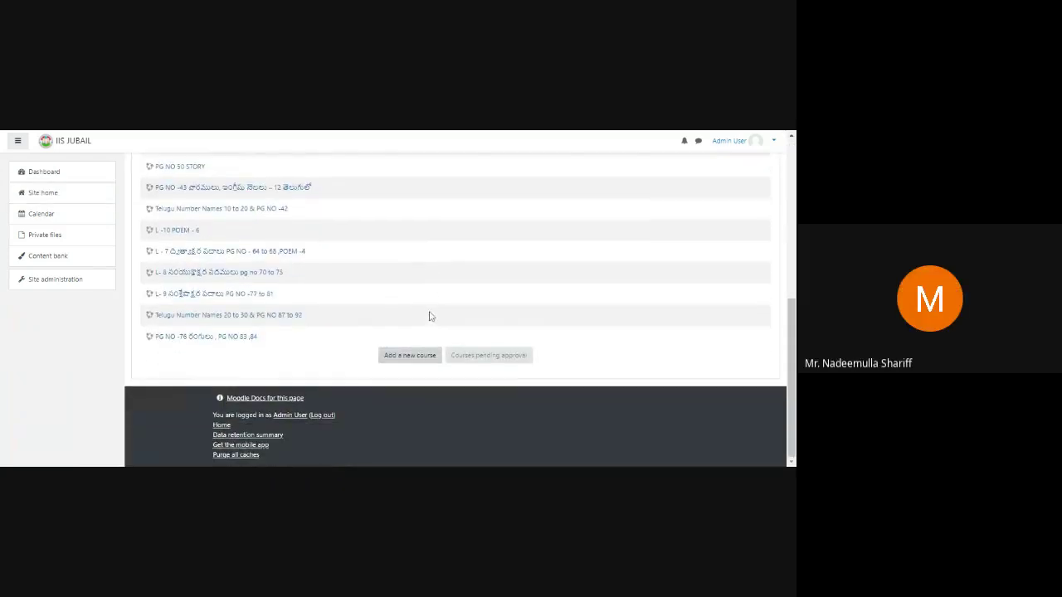
scroll(429, 315, "up", 10)
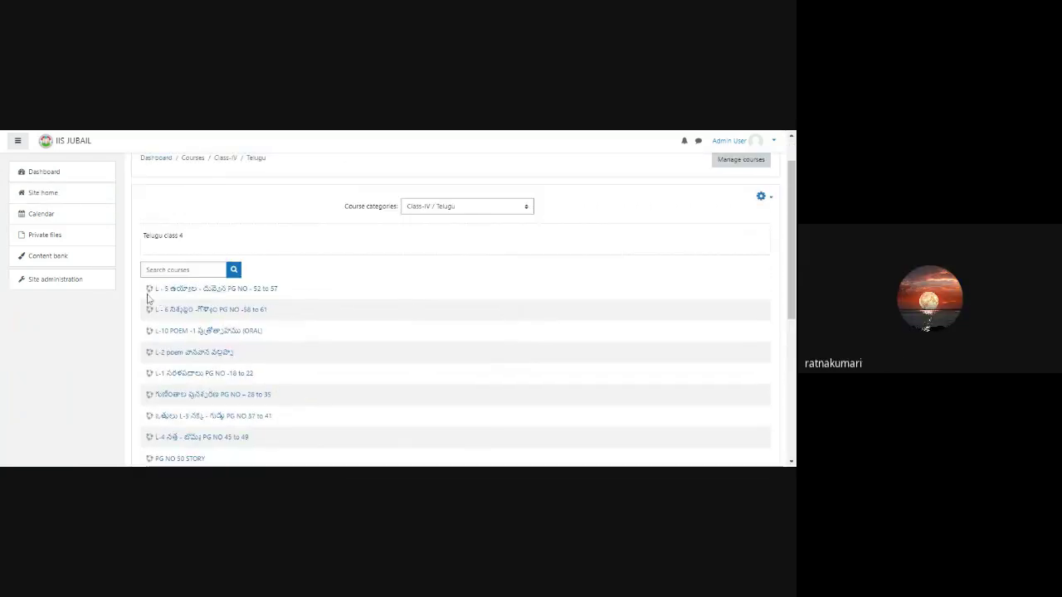
left_click(170, 289)
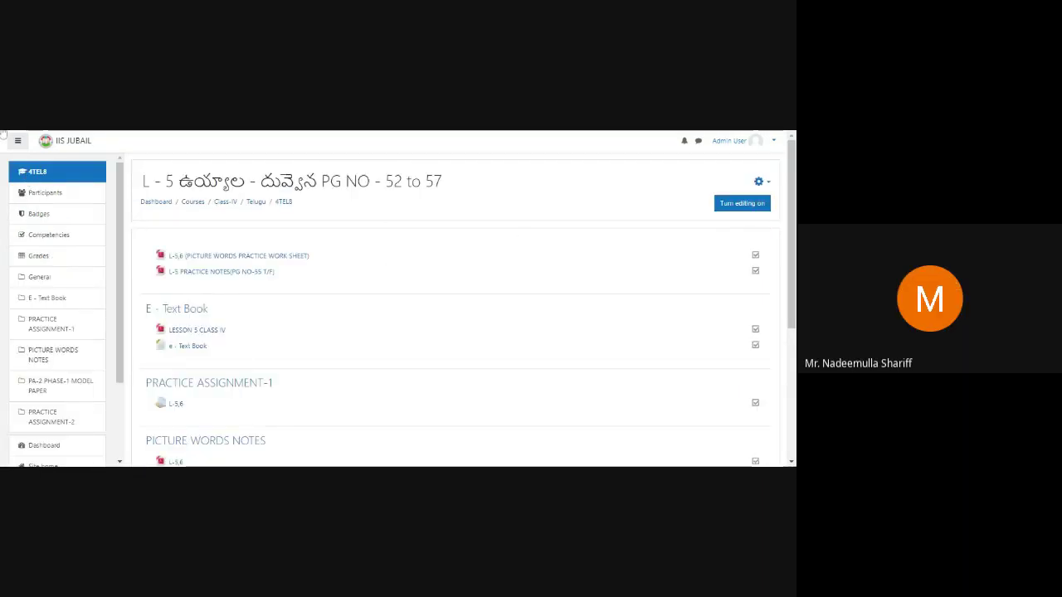
key("alt+Left")
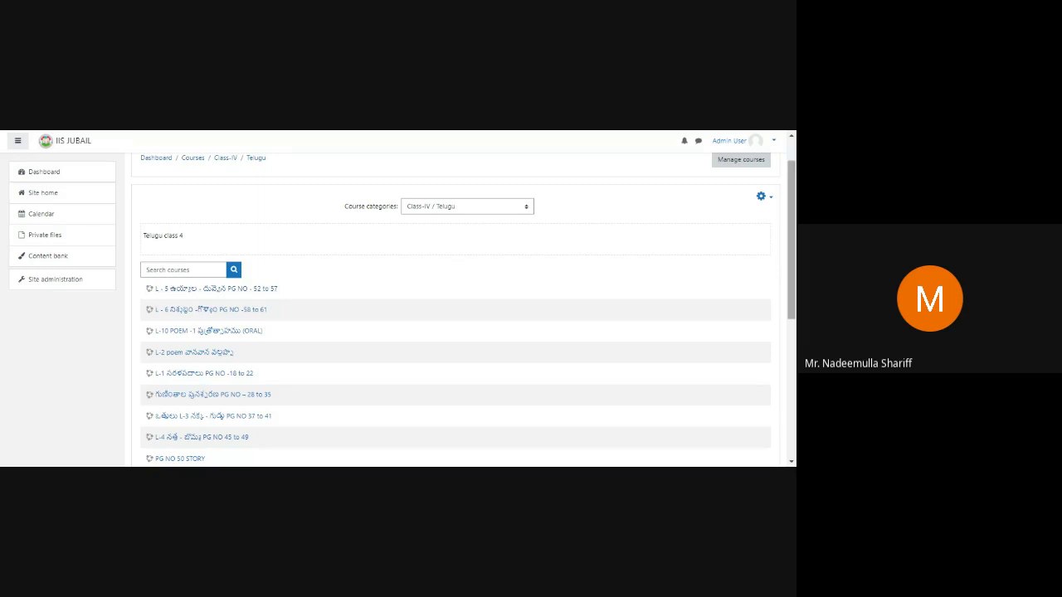
left_click(219, 291)
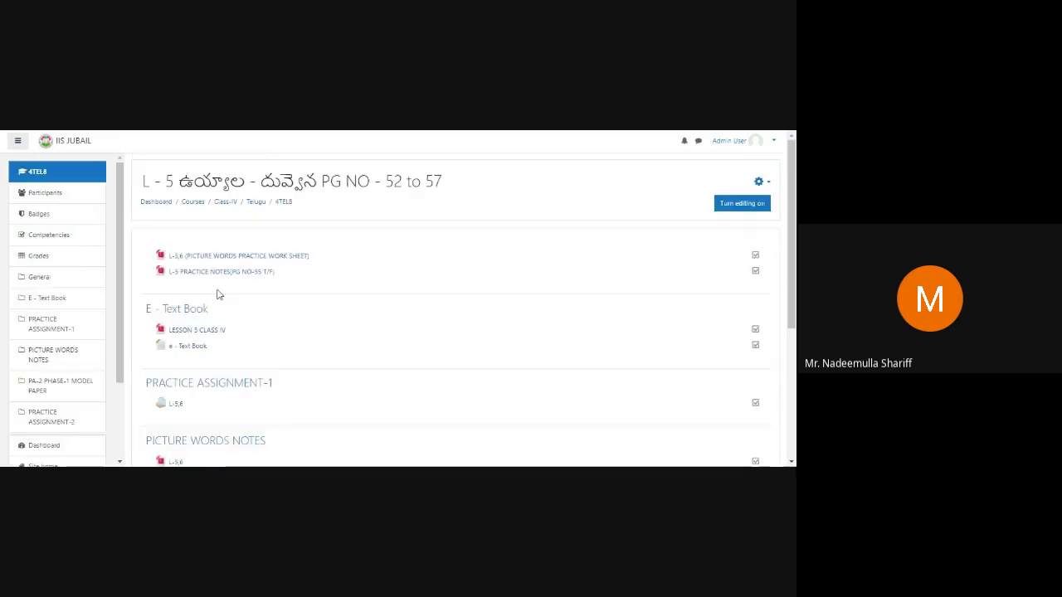
Step: Review the participants of the L - 5 PG NO - 52 to 57 course, showing all of them on one page
left_click(40, 193)
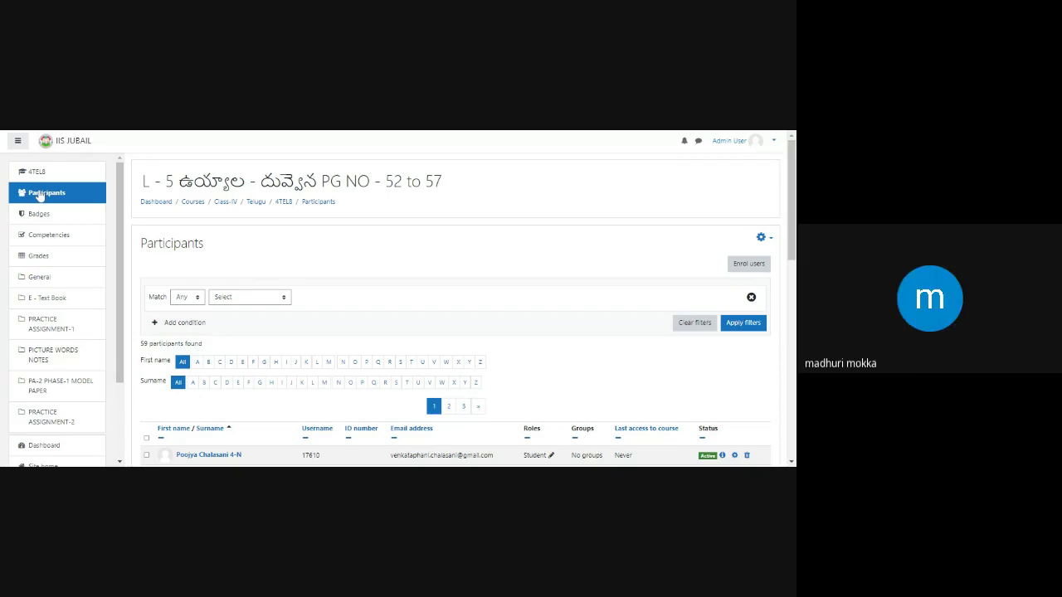
scroll(569, 358, "down", 1)
scroll(569, 357, "down", 3)
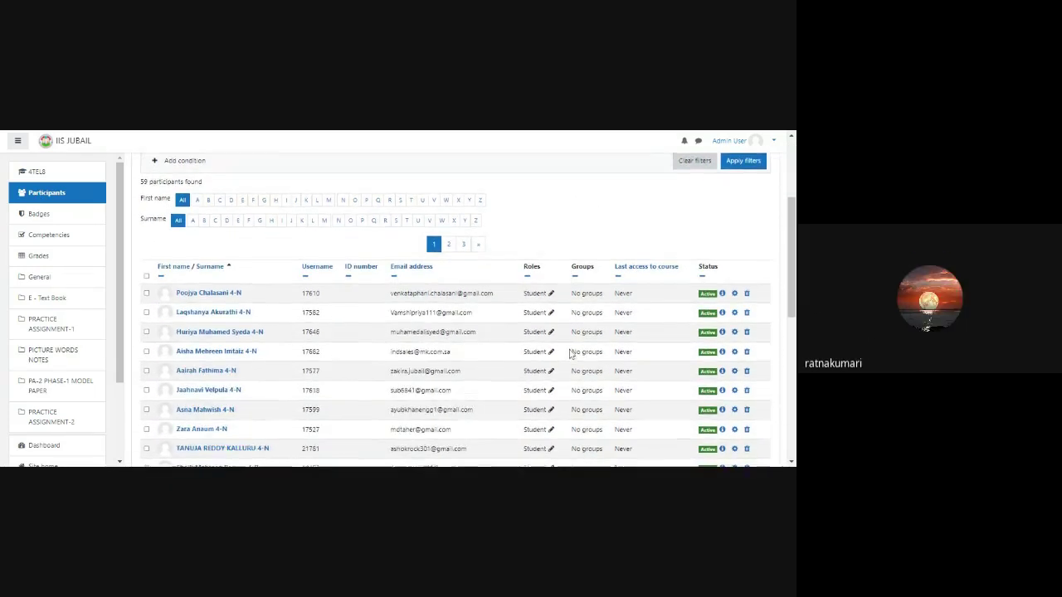
scroll(697, 345, "down", 1)
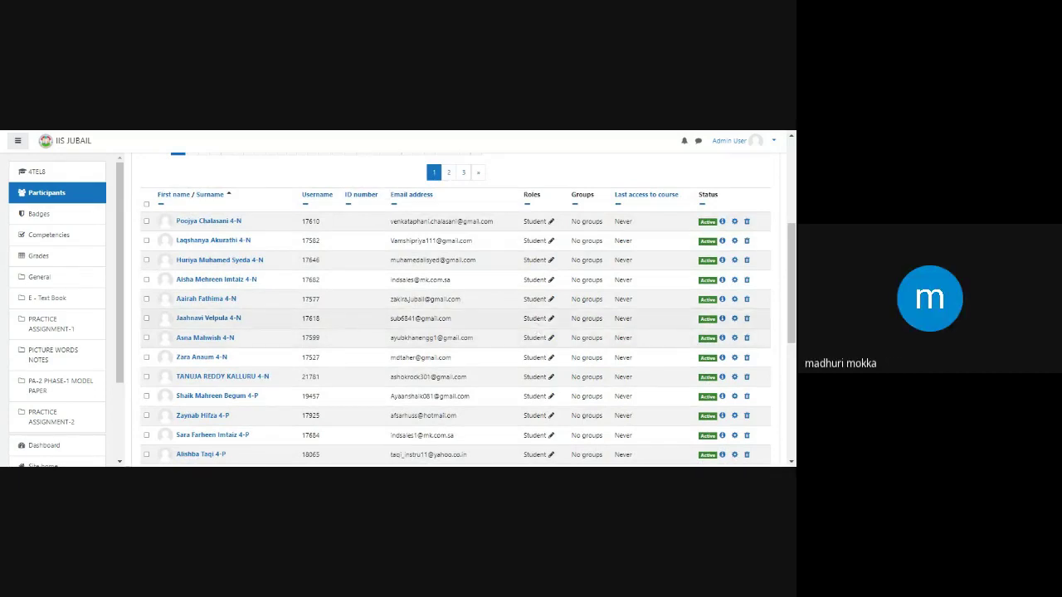
scroll(509, 332, "up", 5)
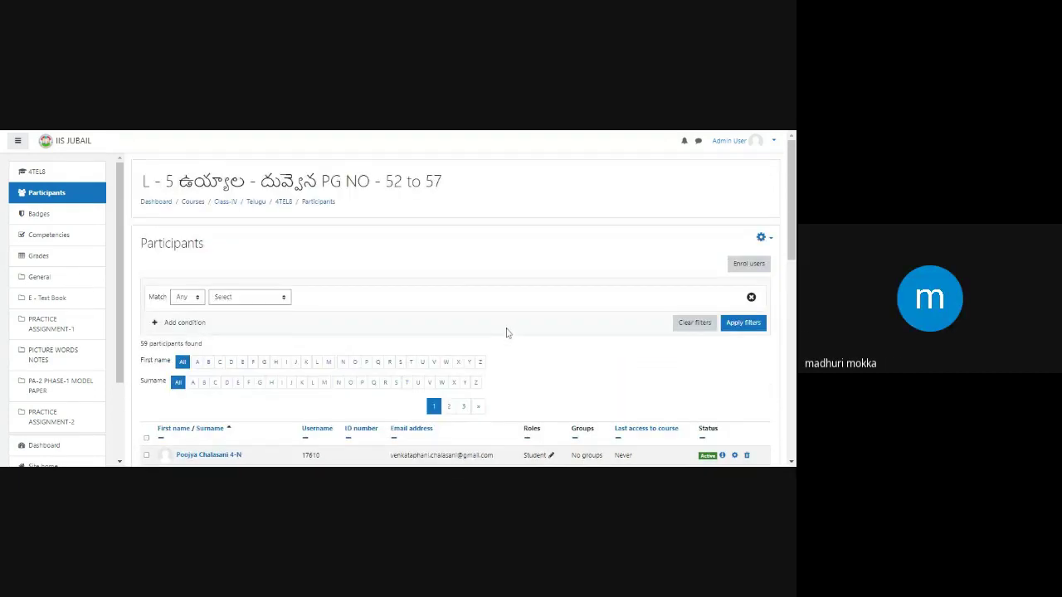
scroll(548, 300, "down", 10)
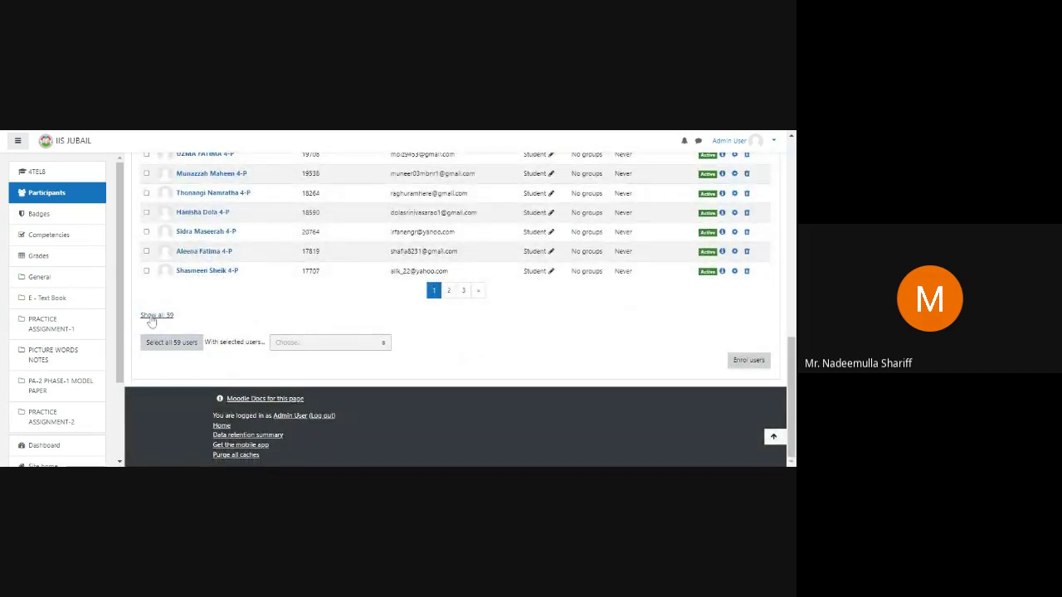
left_click(153, 317)
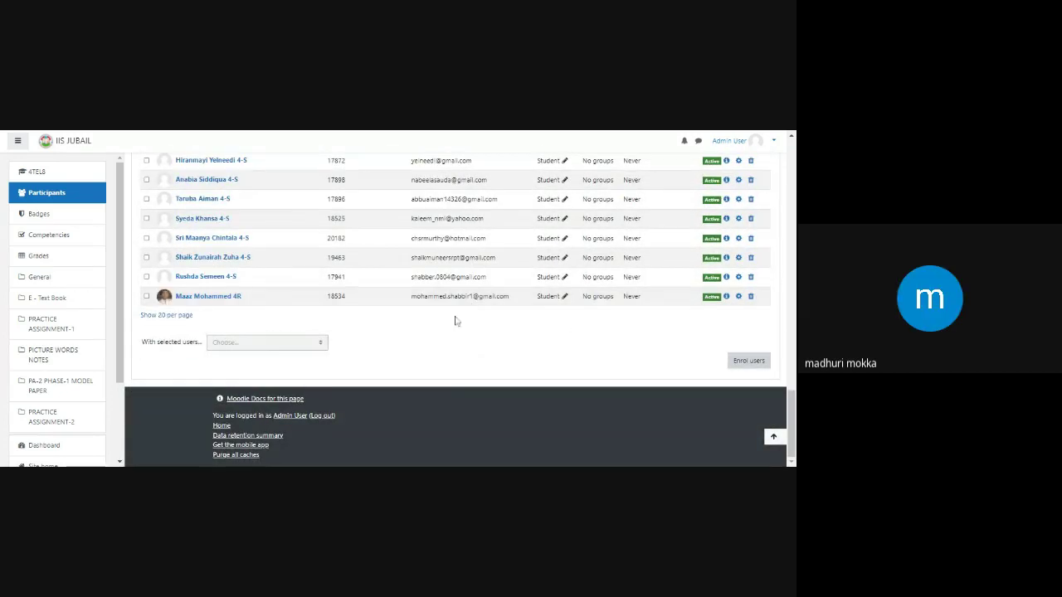
scroll(395, 311, "up", 5)
Step: Return to the L - 5 Telugu course page and look through its text book, notes and practice assignment sections
left_click(36, 171)
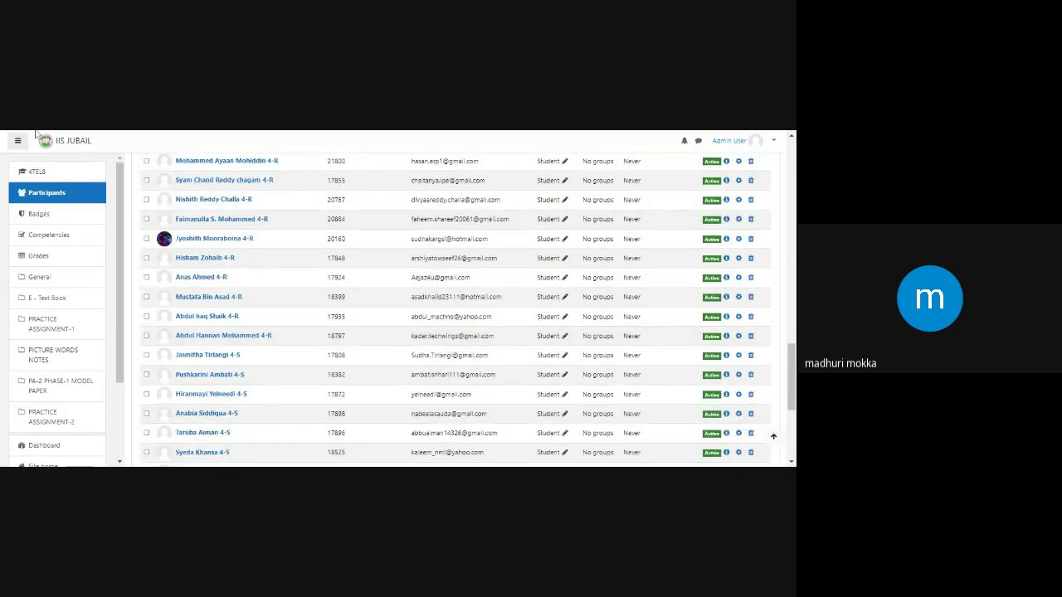
scroll(494, 285, "down", 3)
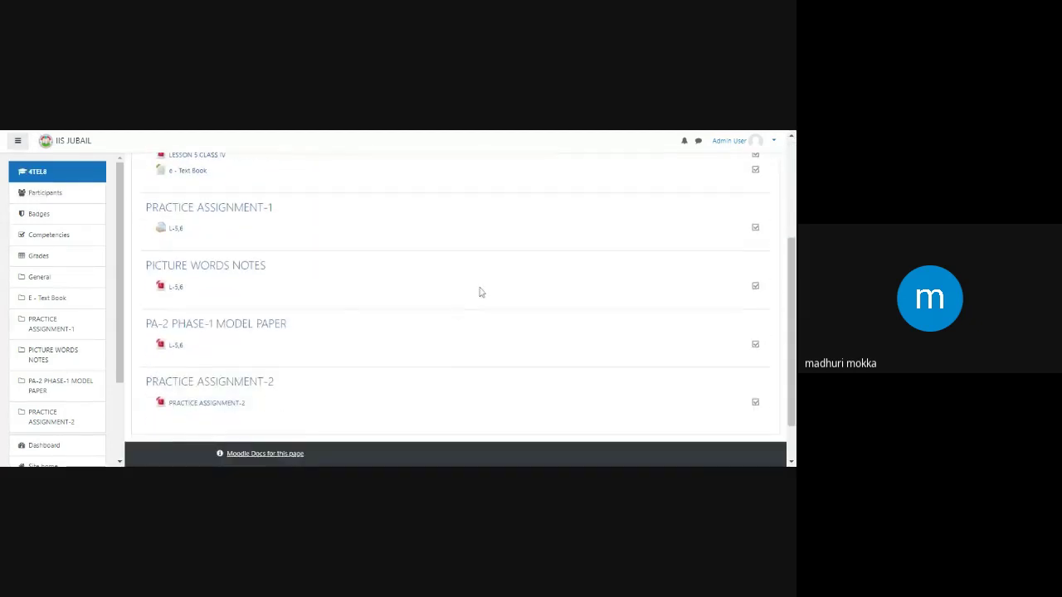
scroll(357, 314, "up", 3)
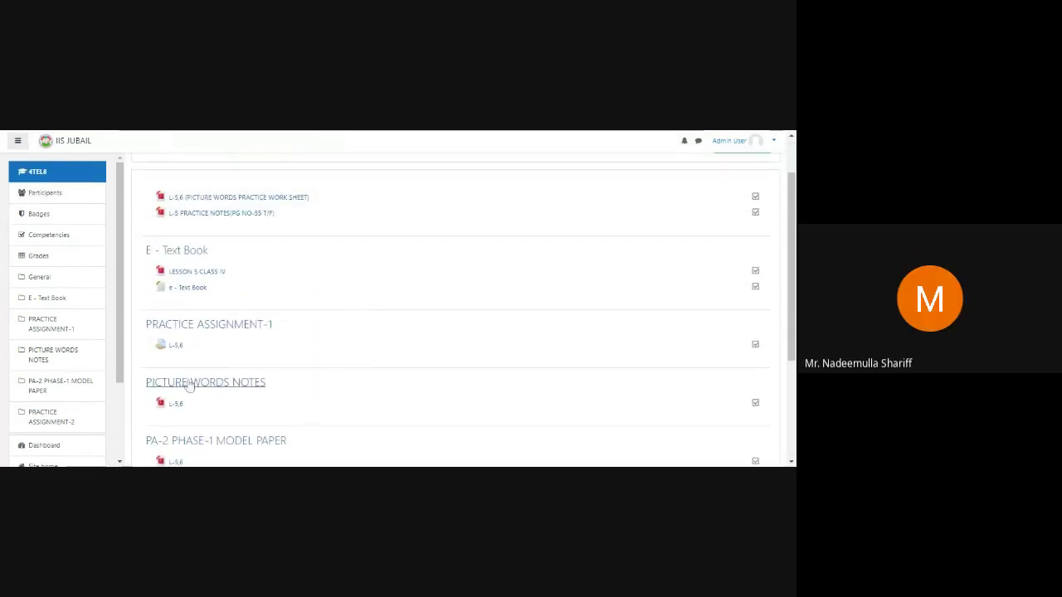
scroll(332, 333, "down", 4)
scroll(362, 325, "up", 3)
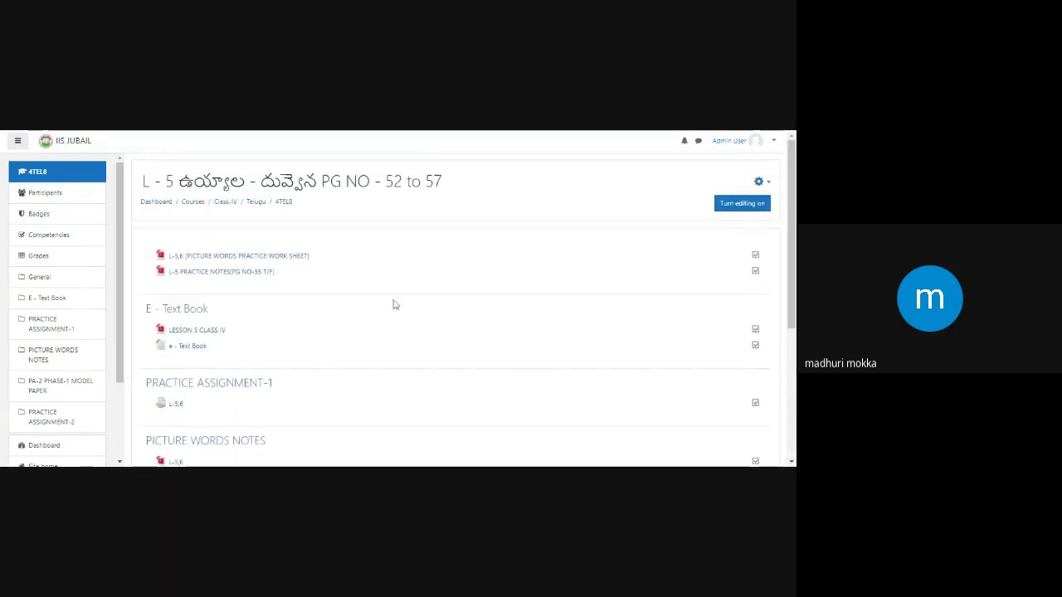
Step: Open the question bank from the L - 5 Telugu course's administration page and review its True/False questions
left_click(768, 184)
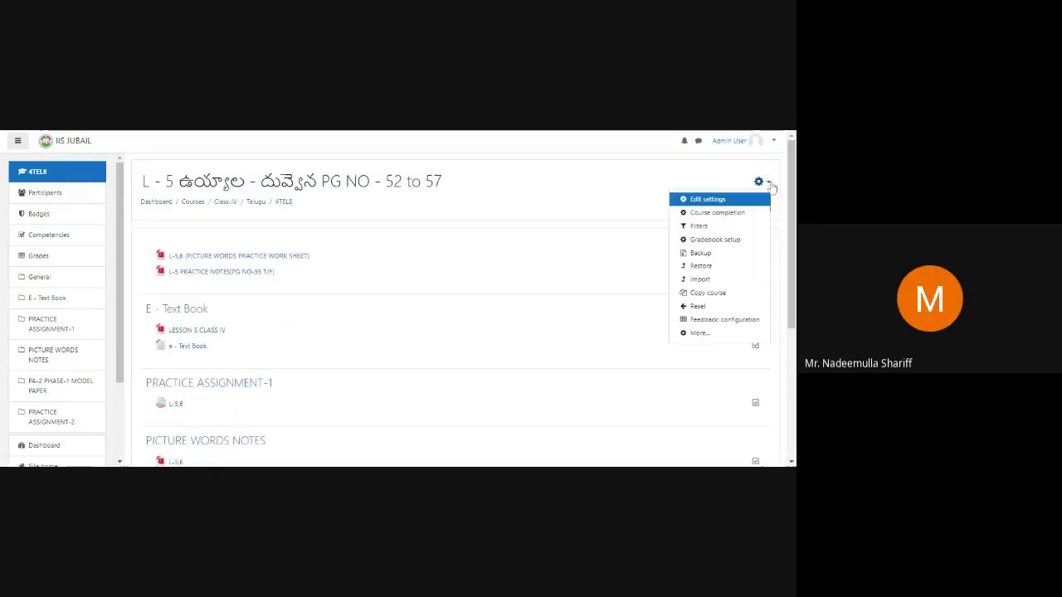
left_click(699, 333)
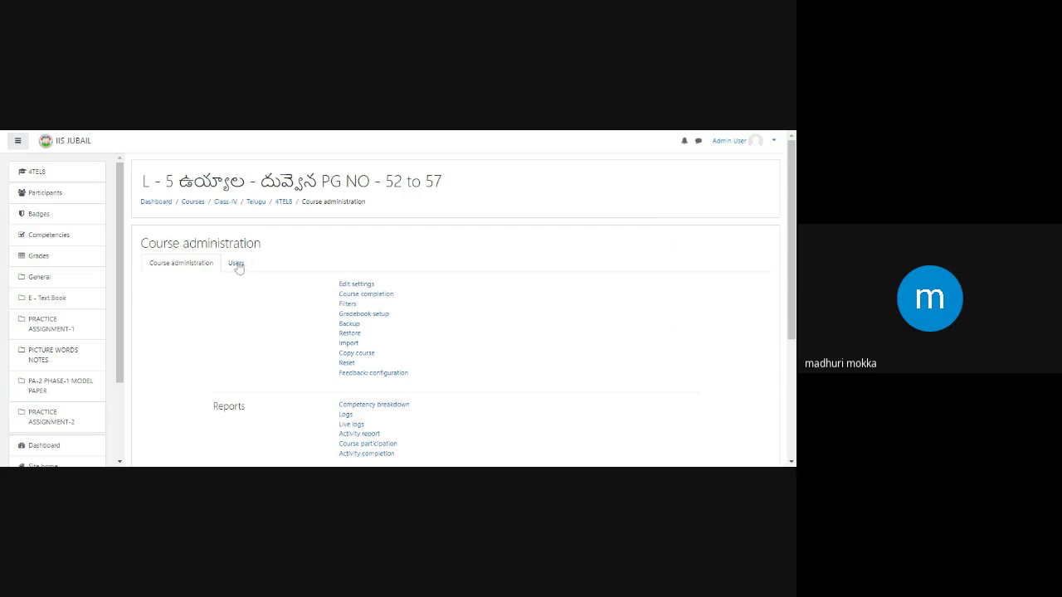
scroll(365, 298, "down", 3)
left_click(353, 352)
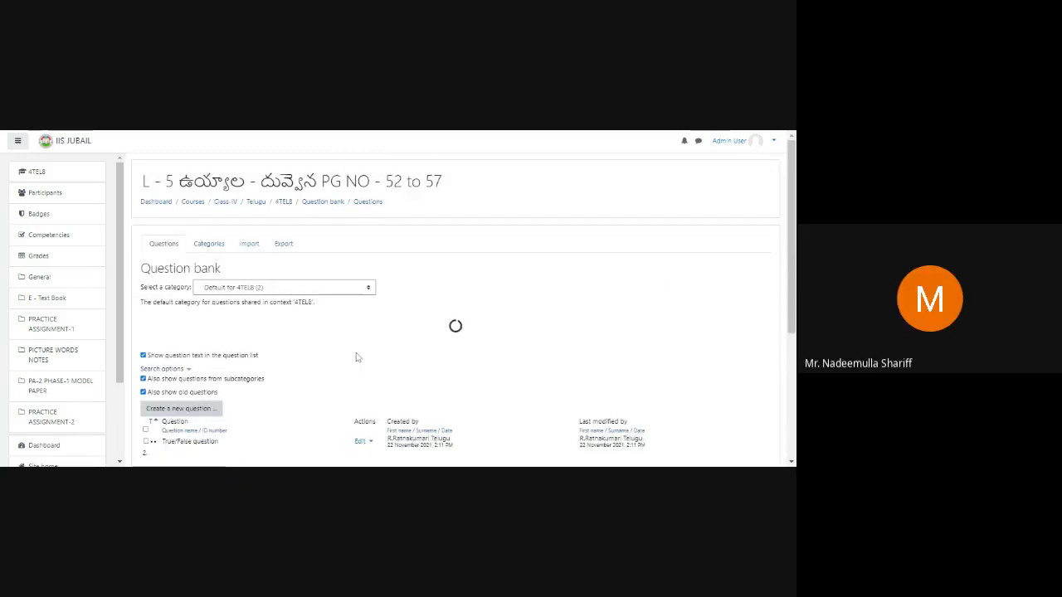
scroll(360, 334, "down", 3)
scroll(342, 325, "up", 1)
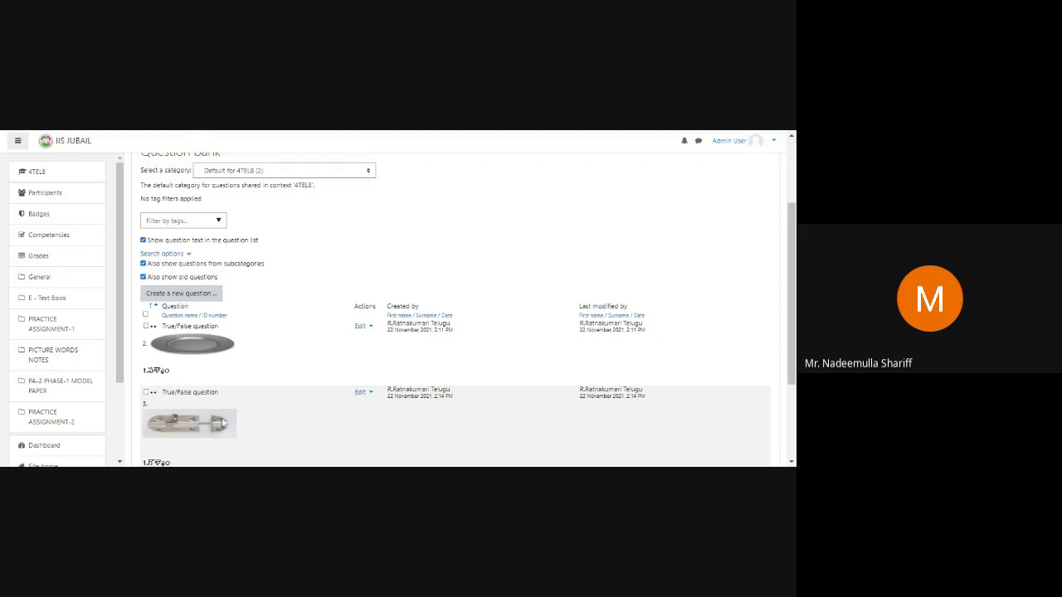
scroll(267, 384, "down", 3)
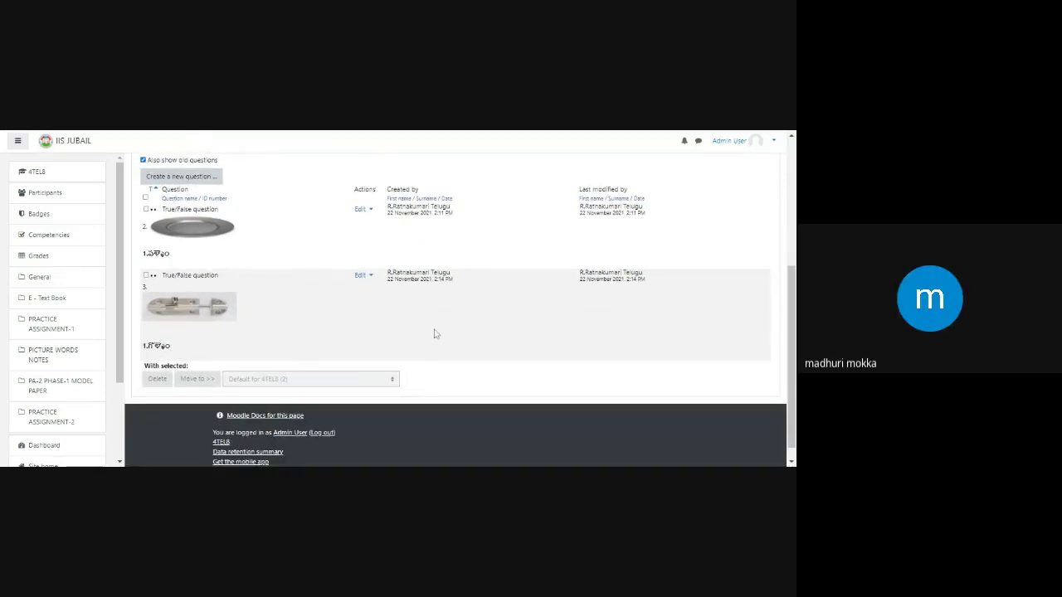
scroll(434, 335, "up", 4)
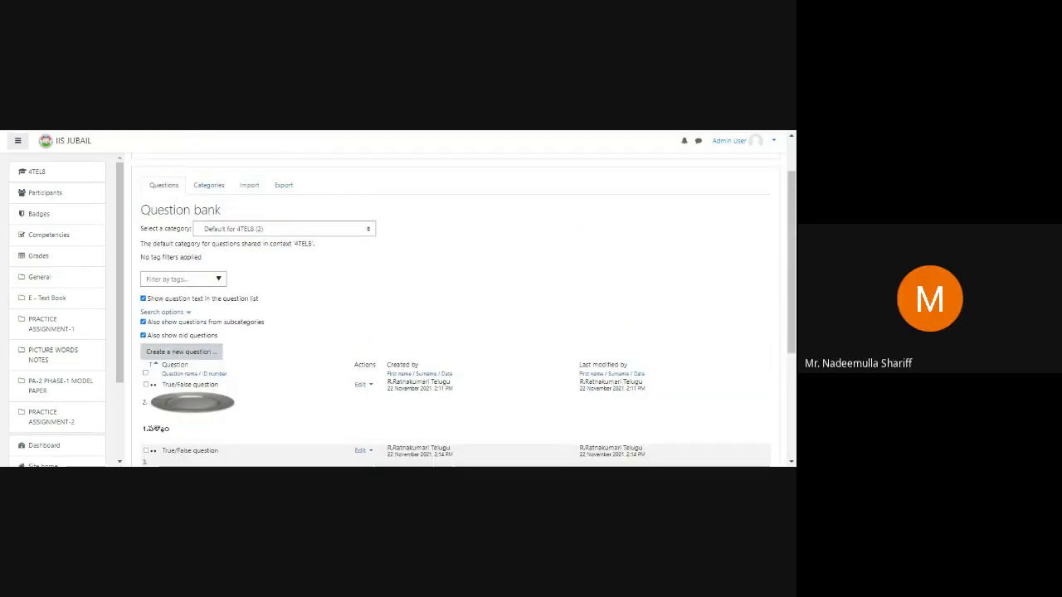
Step: Check the question bank's other Telugu categories, including L - 6, L - 8, Default for Telugu and Top for Telugu
left_click(357, 233)
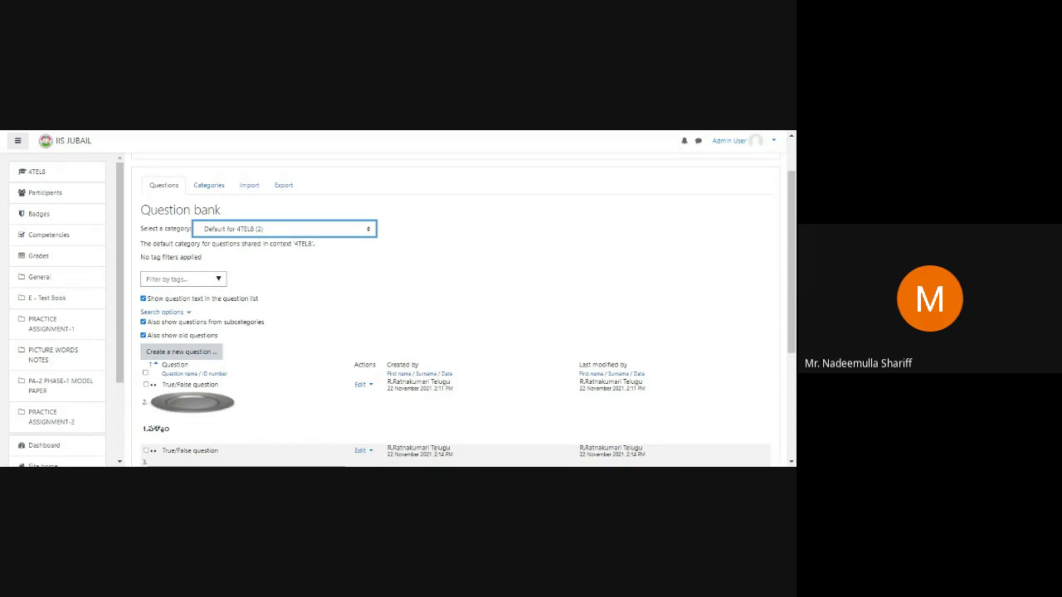
key("Down")
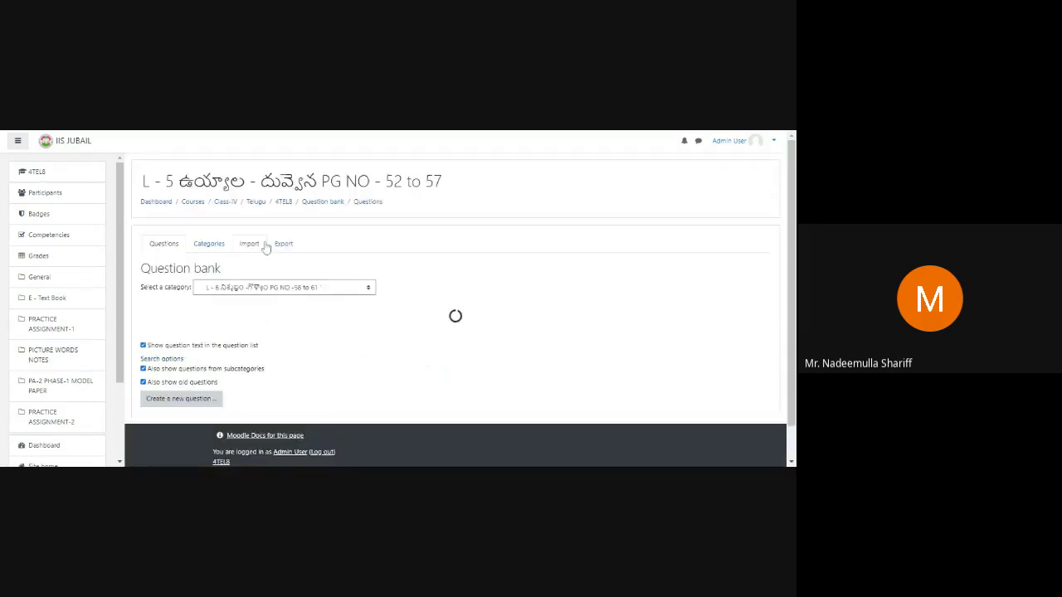
left_click(249, 287)
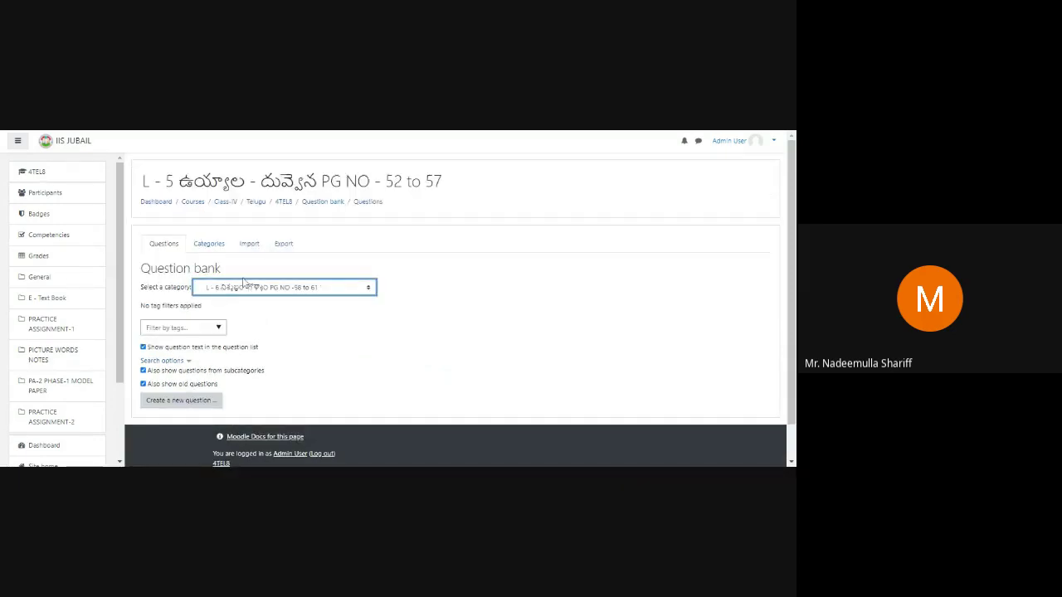
left_click(230, 167)
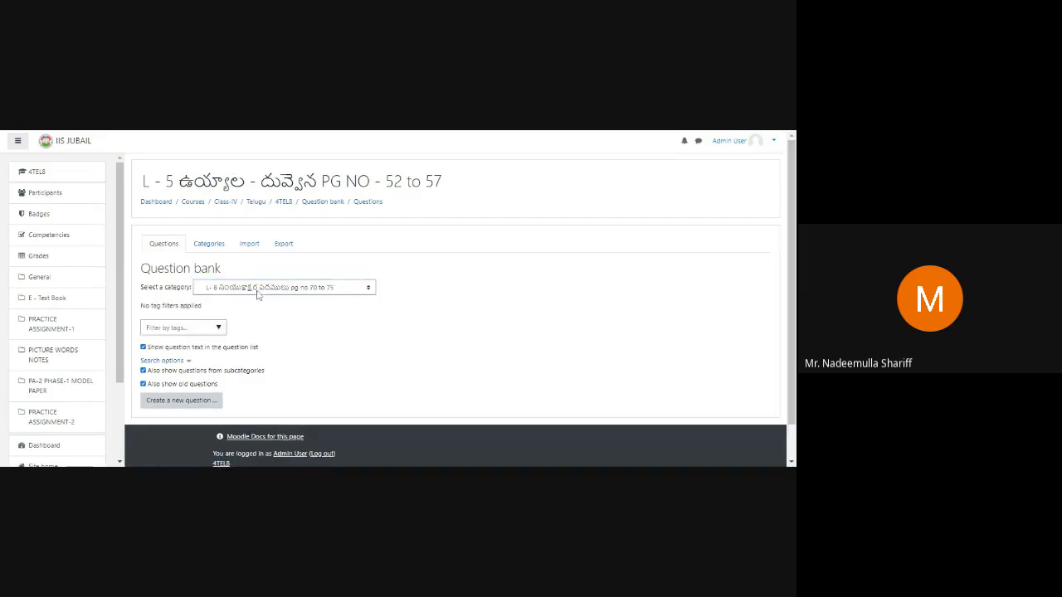
key("Down")
left_click(248, 288)
left_click(253, 290)
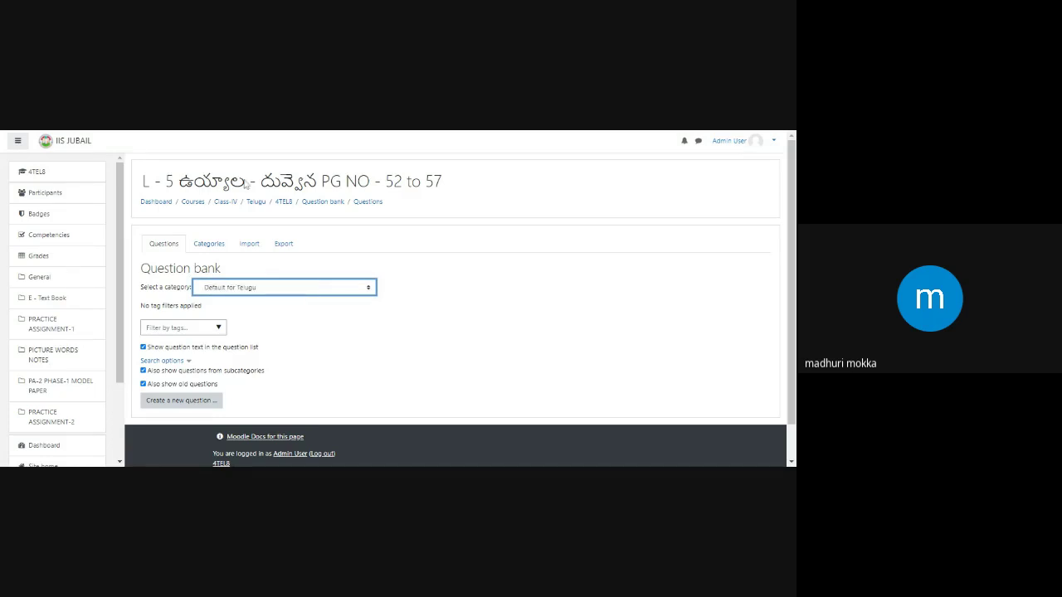
left_click(260, 291)
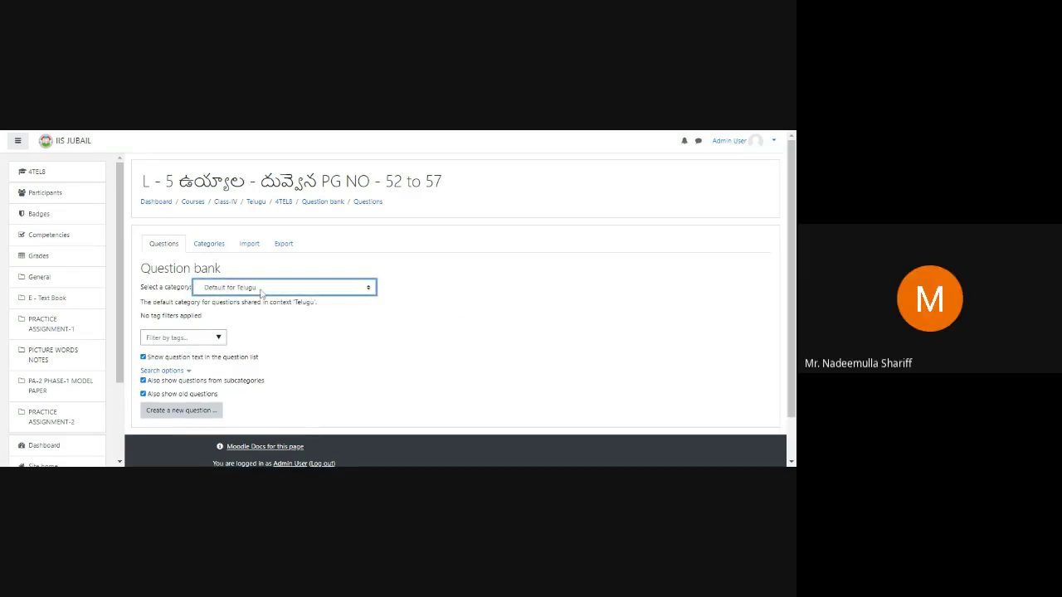
left_click(233, 152)
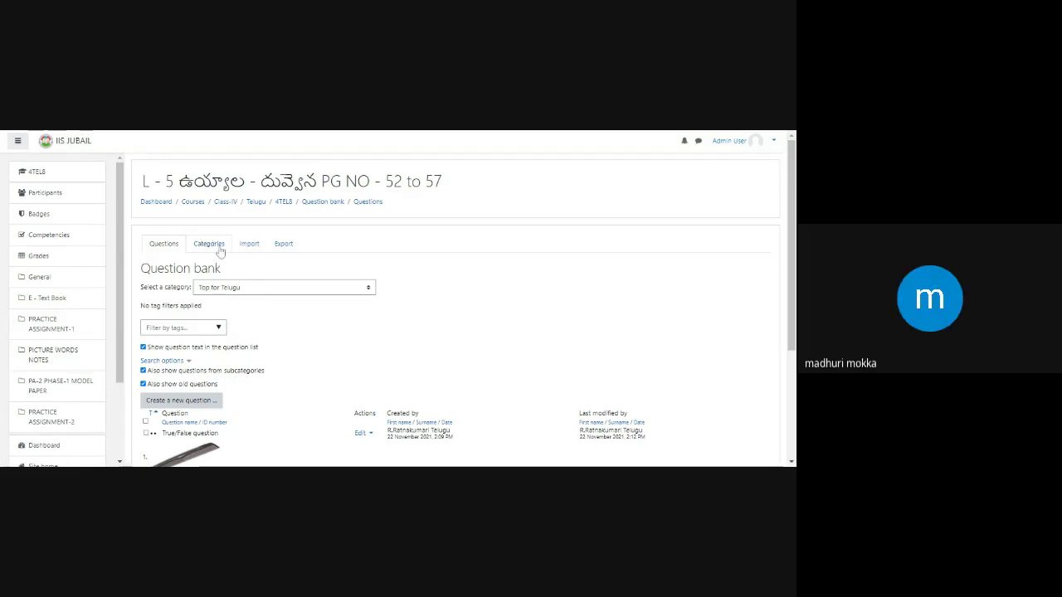
Step: Return to the Class-IV Telugu category and look through its course list
left_click(252, 205)
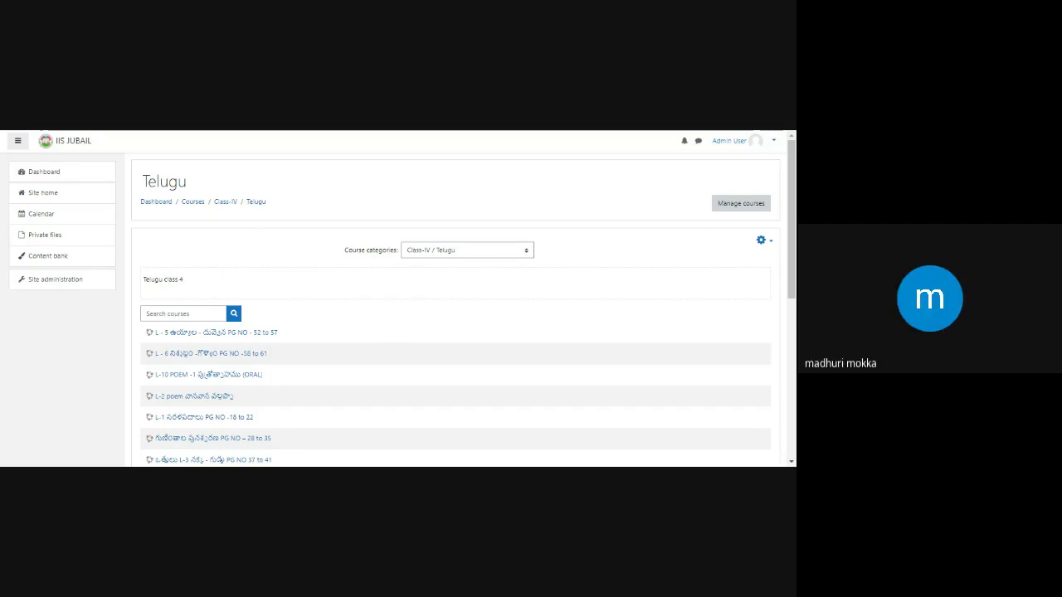
scroll(421, 355, "down", 5)
scroll(421, 355, "up", 5)
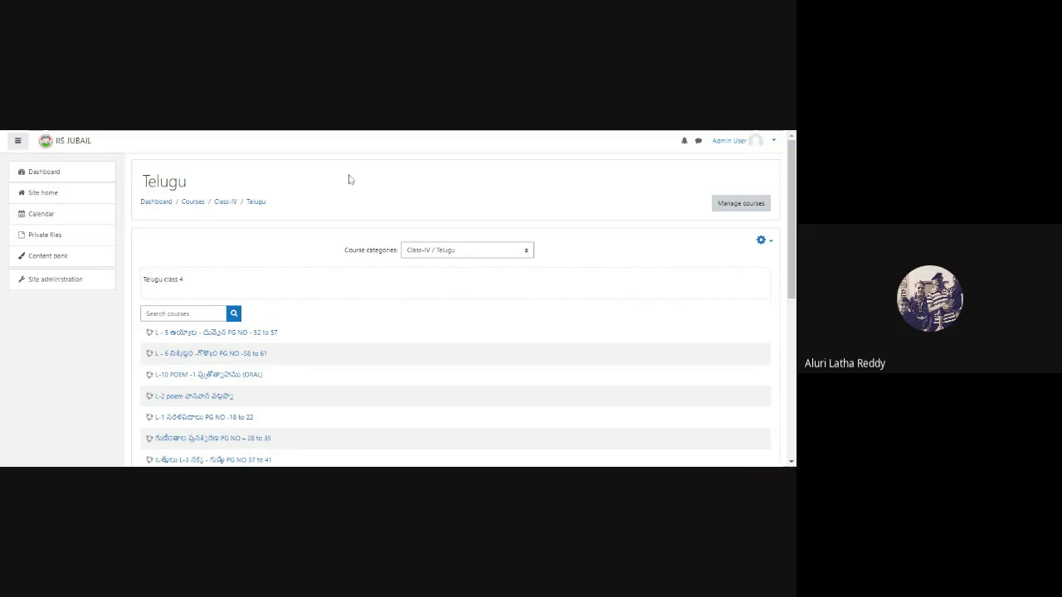
Step: Open the Class-IV Mathematics category from the full list of course categories and look through its courses
left_click(193, 203)
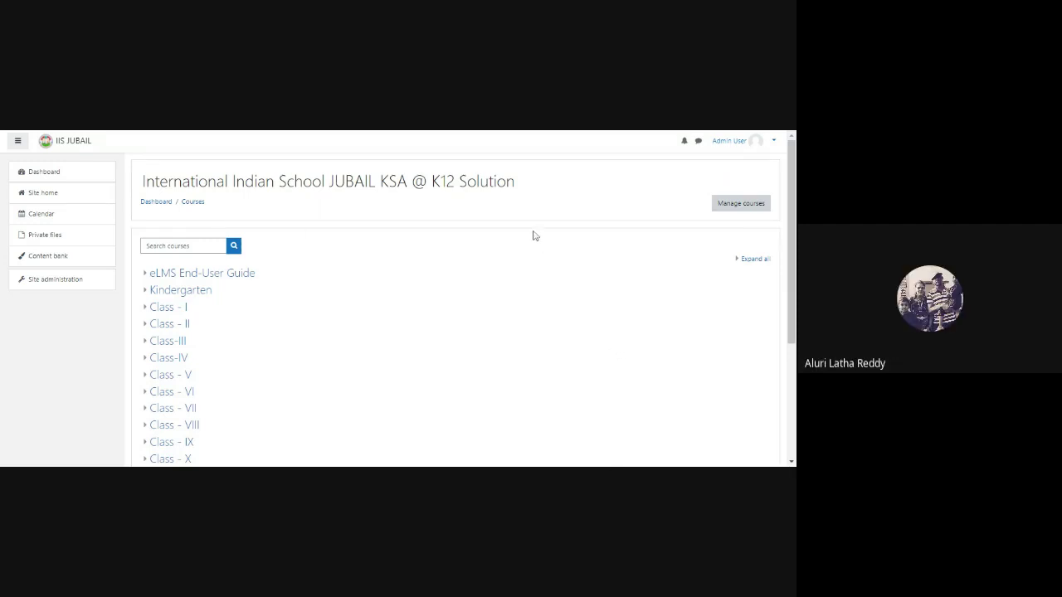
scroll(340, 274, "down", 1)
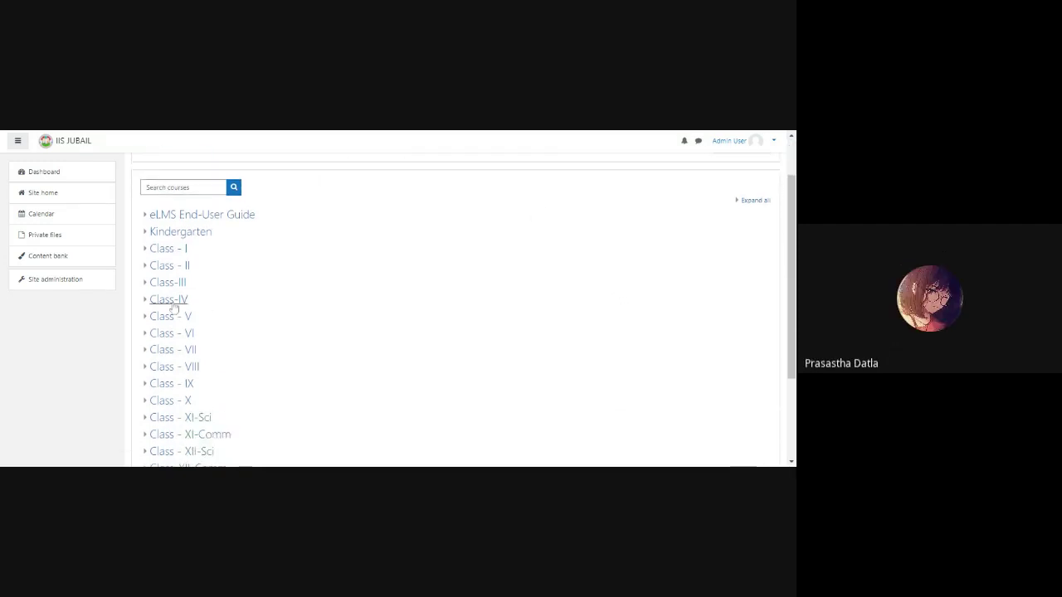
left_click(146, 300)
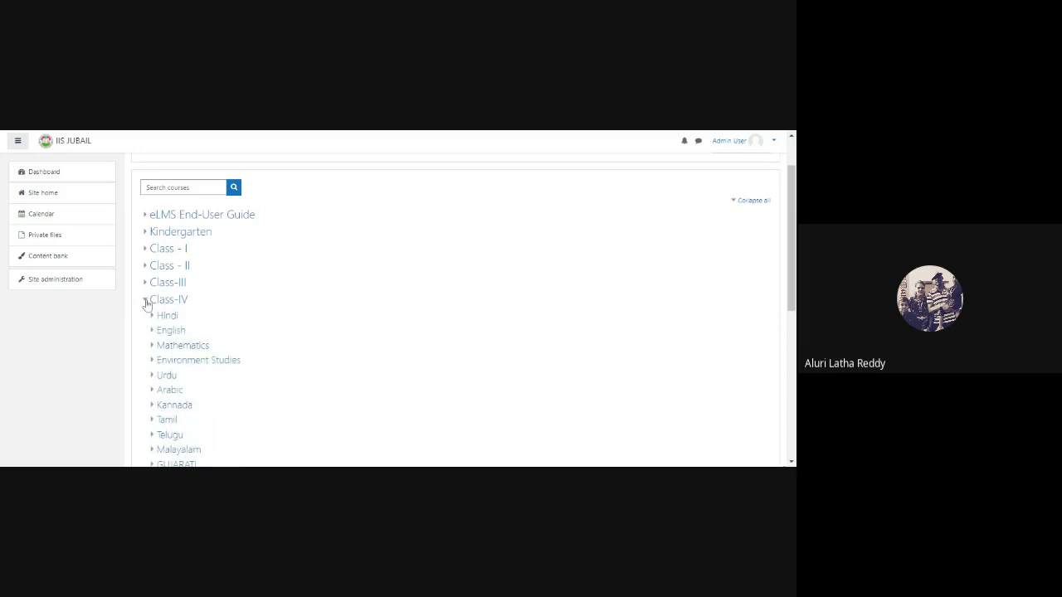
left_click(163, 346)
scroll(569, 330, "down", 1)
scroll(569, 330, "down", 1)
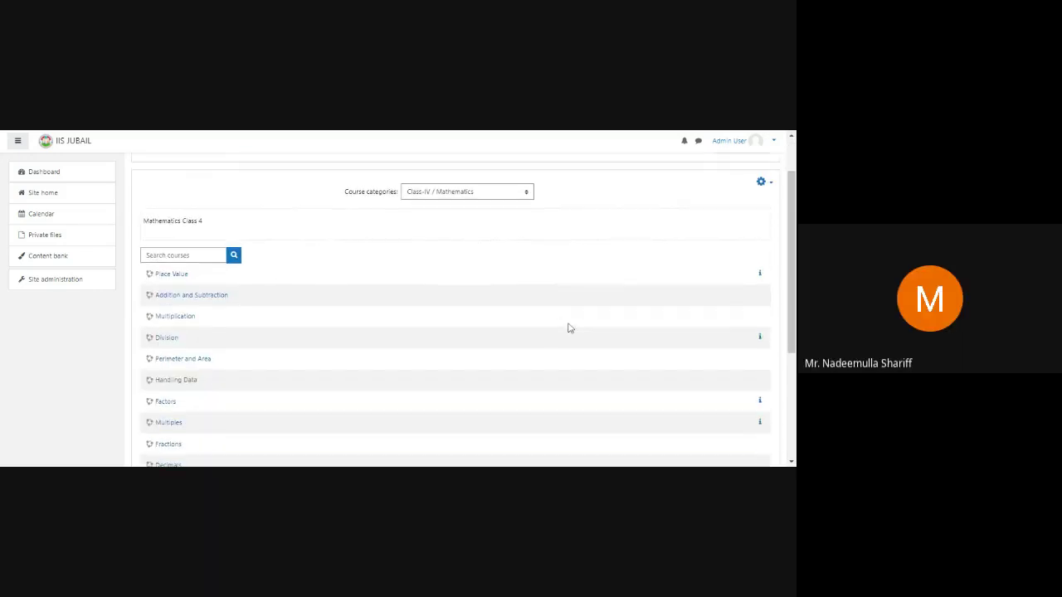
scroll(570, 328, "down", 2)
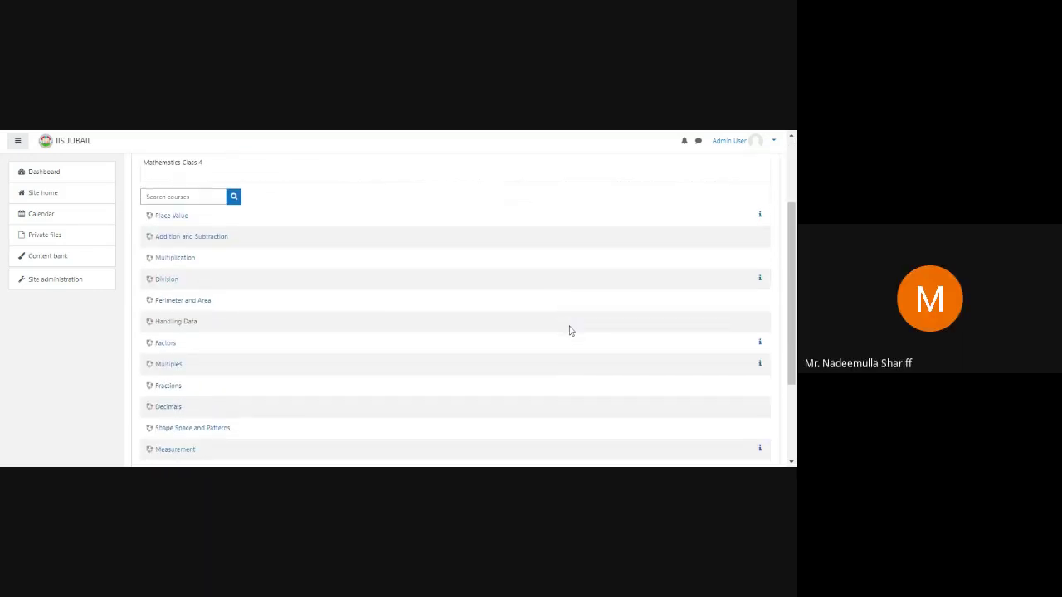
Step: Open the FACTORS NOTEBOOK WORK SUBMISSION assignment in the Factors course and review its instructions and grading summary
left_click(165, 344)
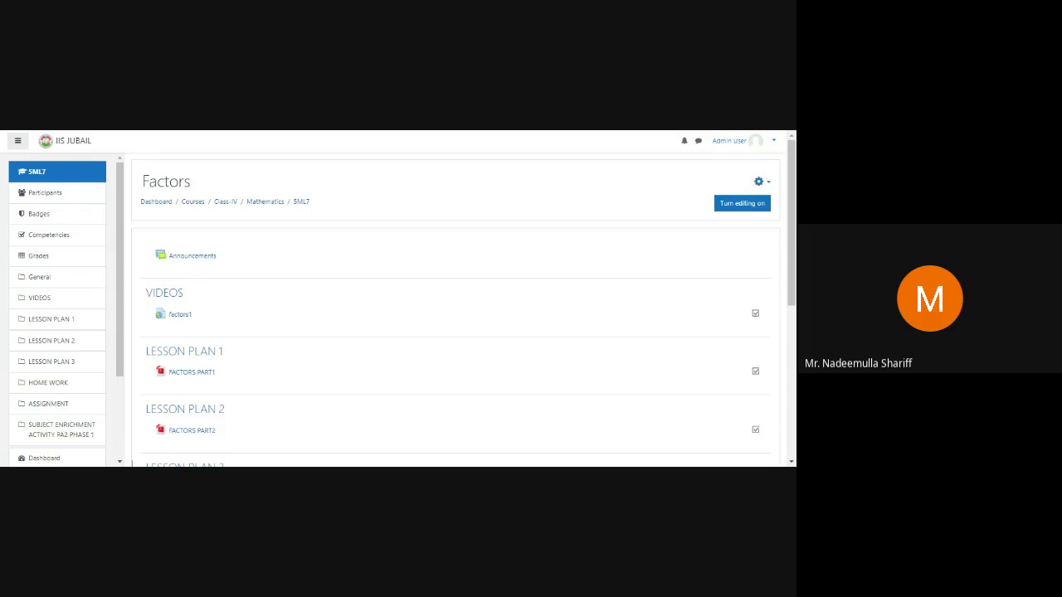
scroll(407, 310, "down", 5)
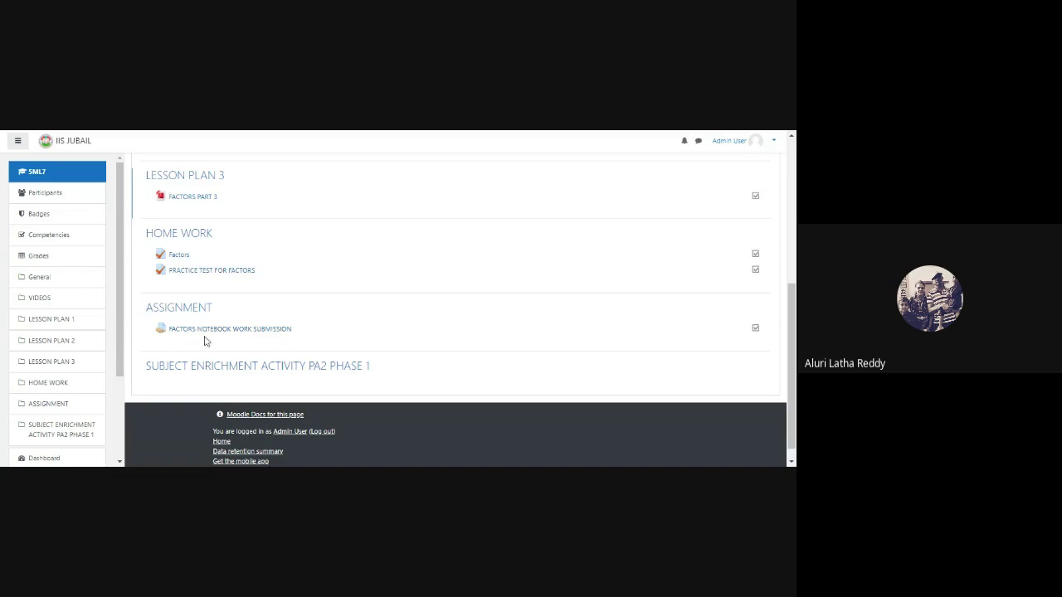
left_click(269, 331)
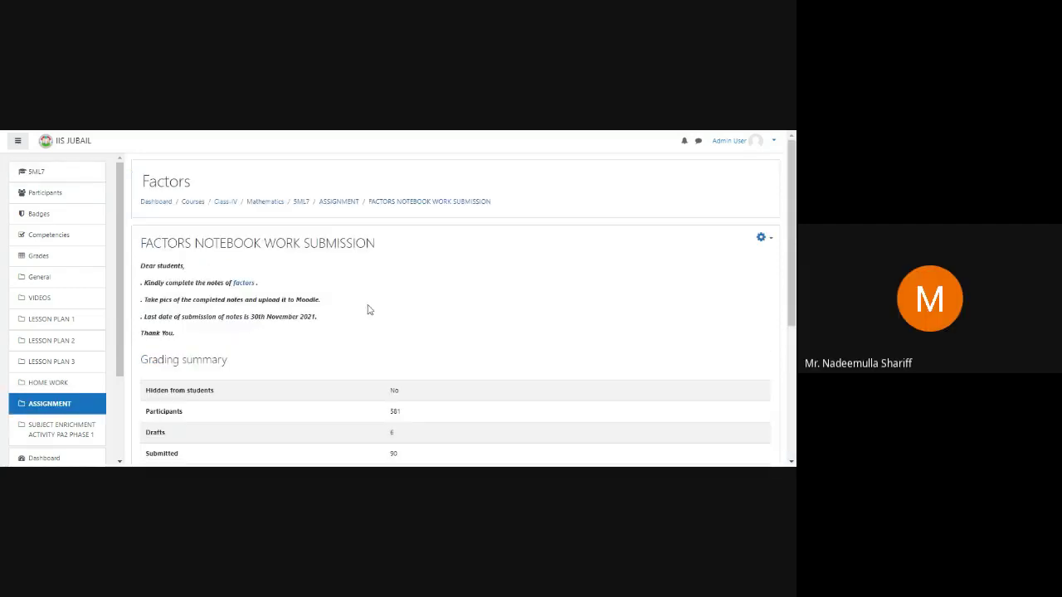
scroll(472, 293, "down", 1)
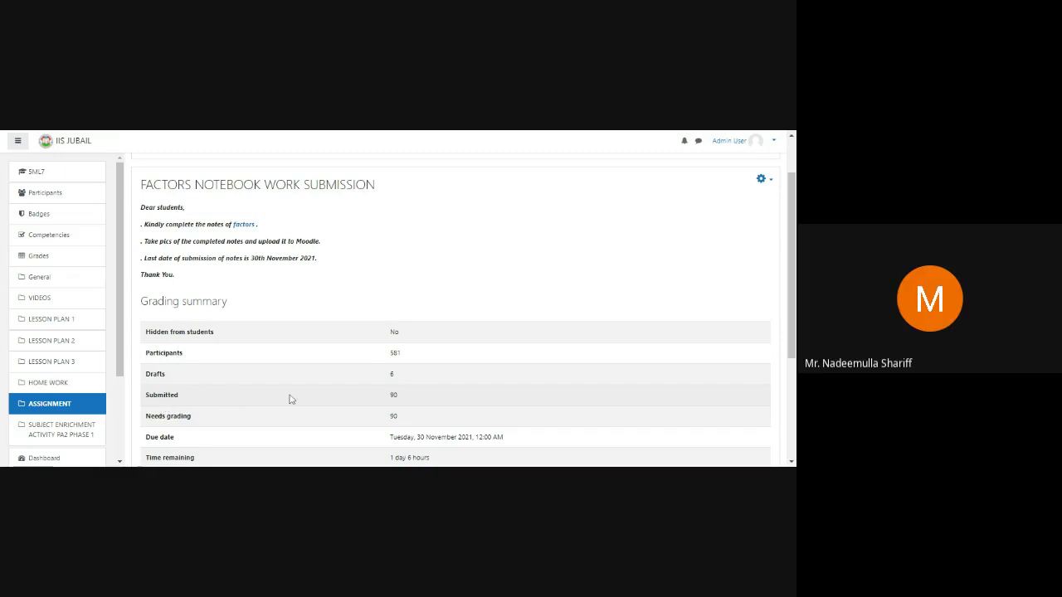
scroll(429, 379, "down", 2)
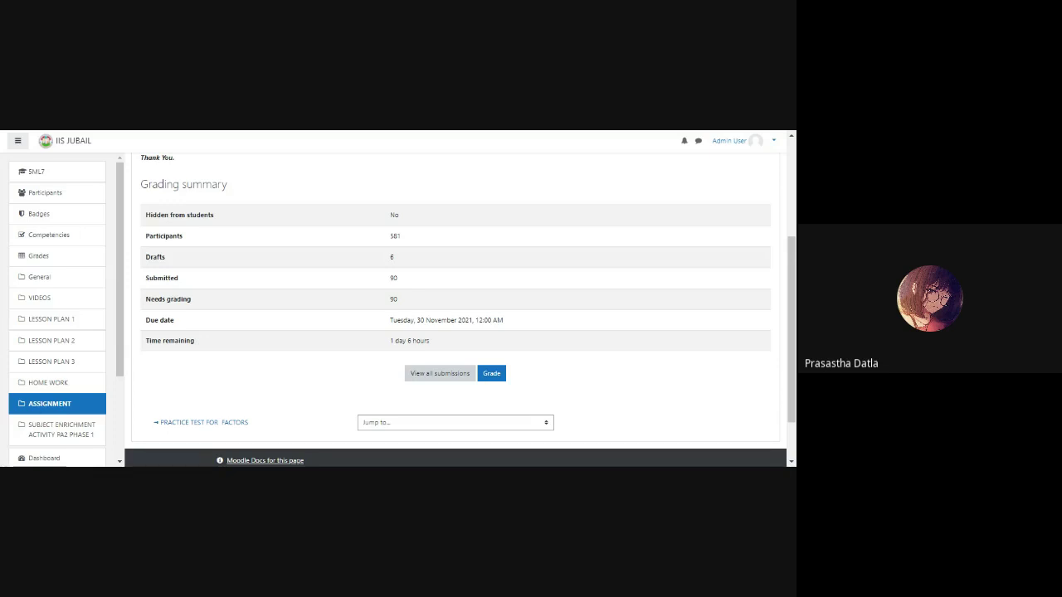
scroll(593, 312, "up", 3)
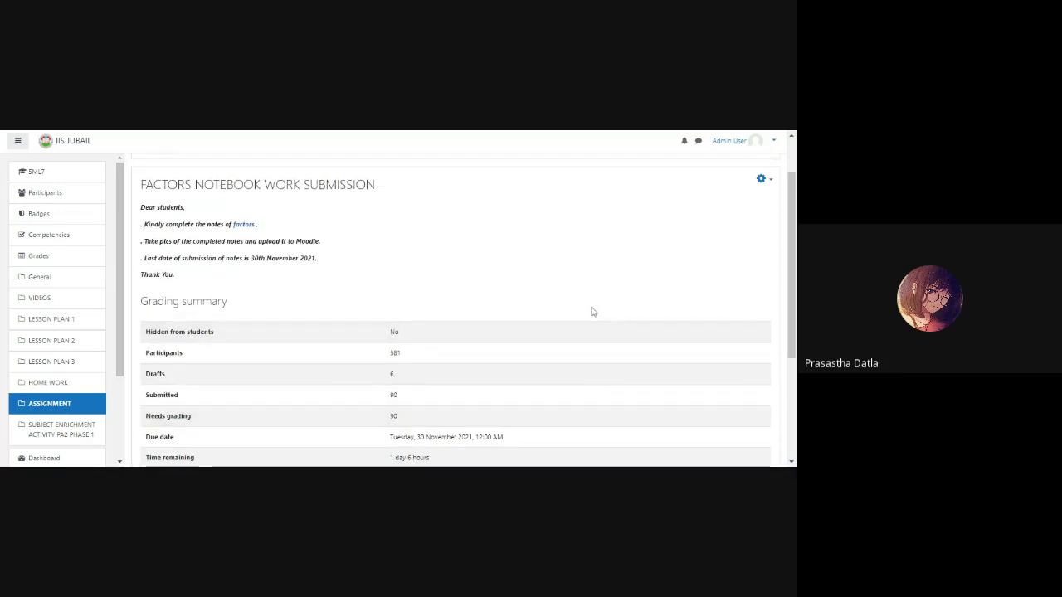
scroll(592, 312, "down", 1)
scroll(593, 314, "down", 1)
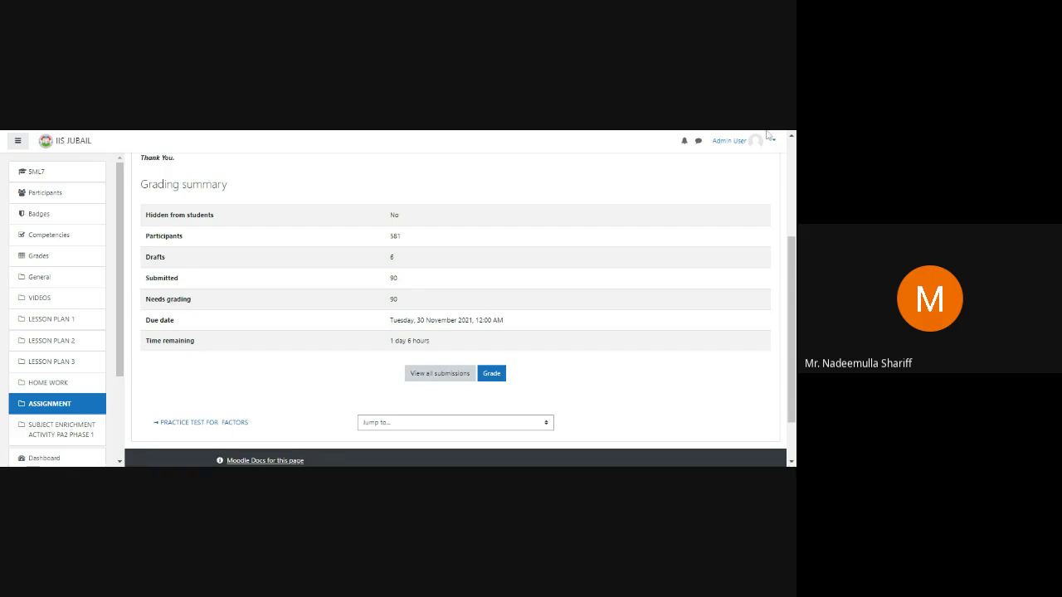
Step: View all submissions of the Factors notebook assignment and look through the grading table and its options
left_click(417, 375)
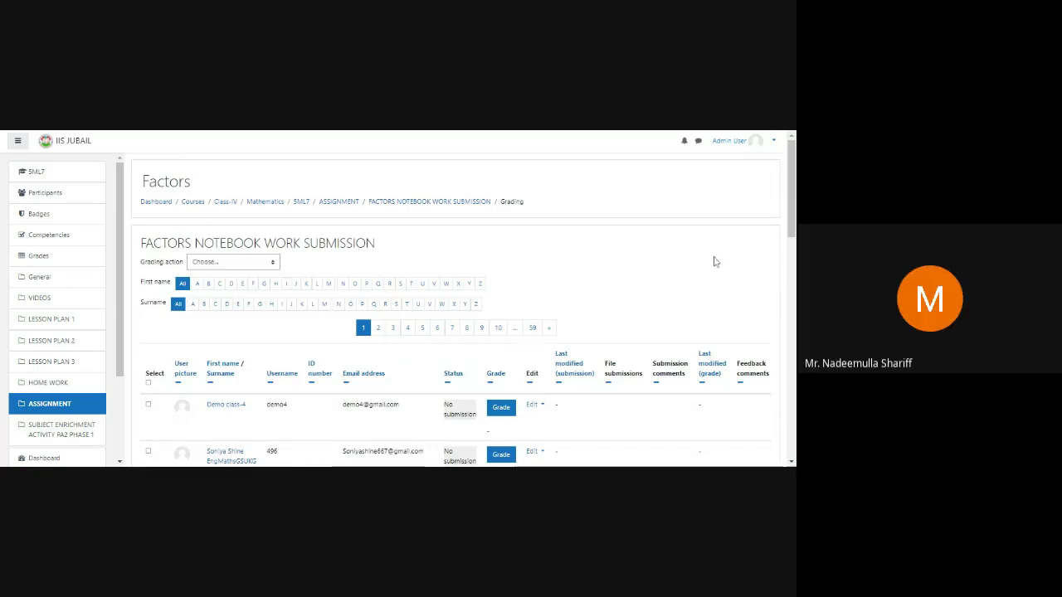
scroll(713, 262, "down", 15)
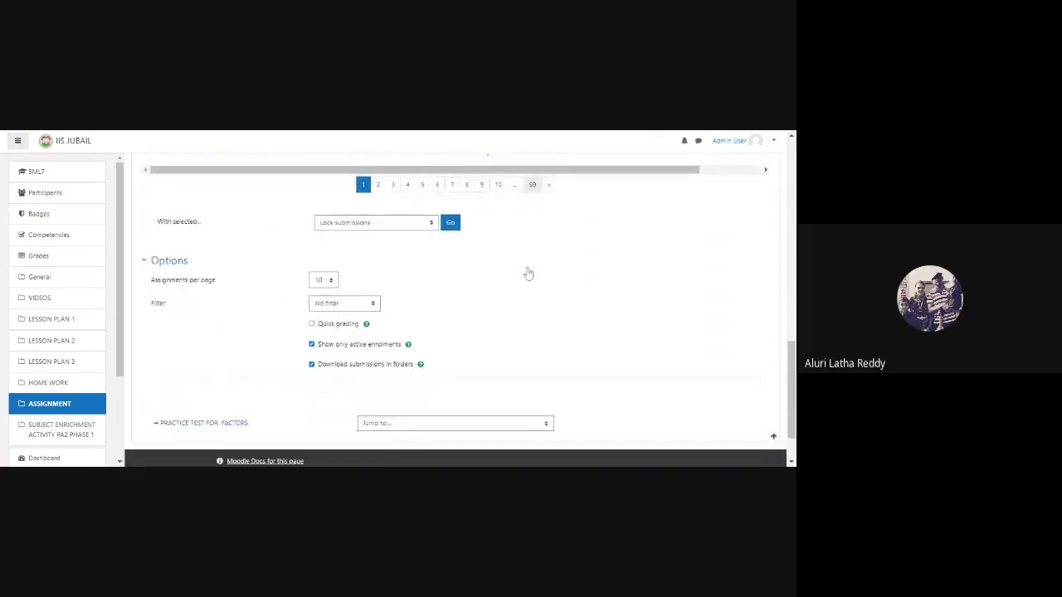
scroll(690, 301, "up", 5)
scroll(788, 295, "up", 3)
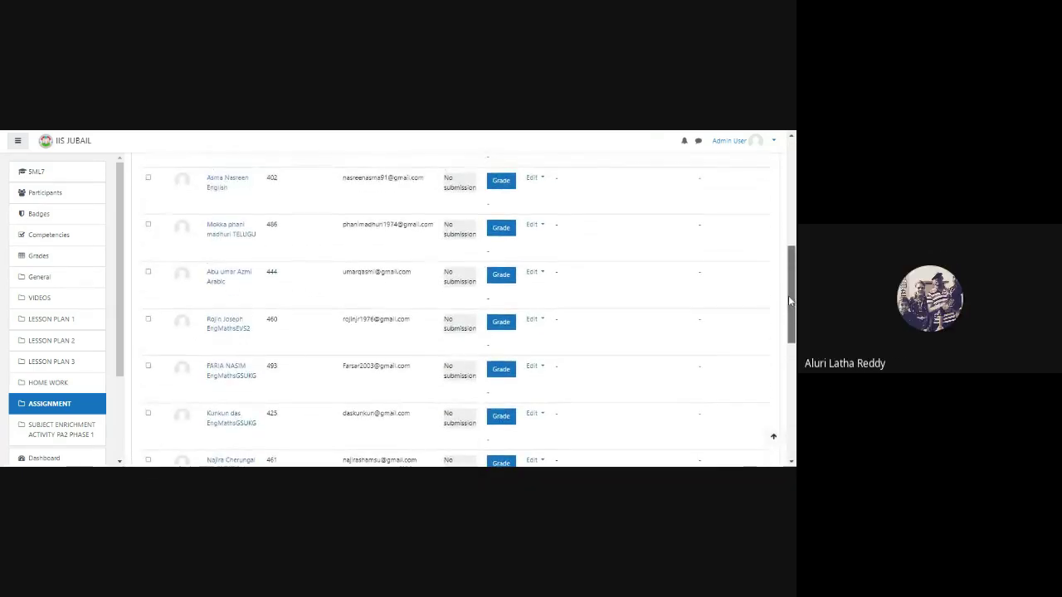
Step: Choose Download all submissions as the grading action for the Factors notebook assignment
left_click_drag(788, 295, 772, 223)
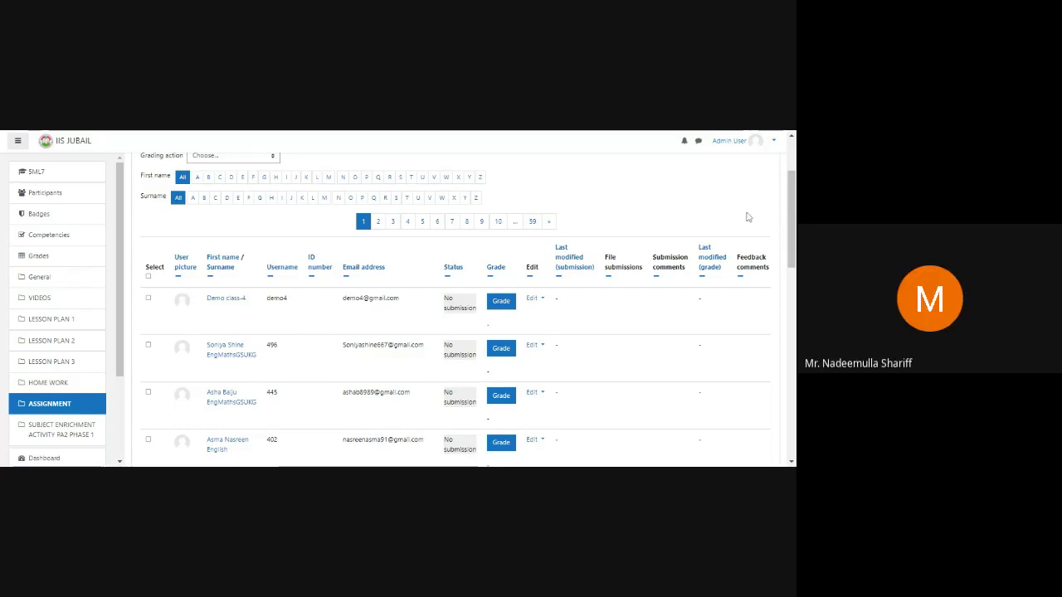
left_click_drag(789, 217, 790, 193)
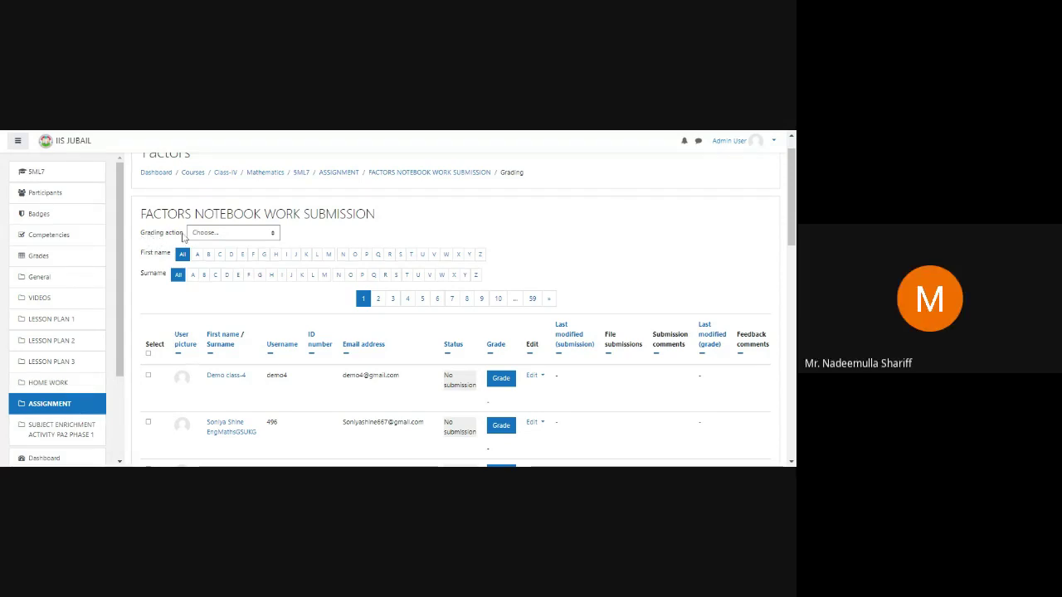
left_click(226, 236)
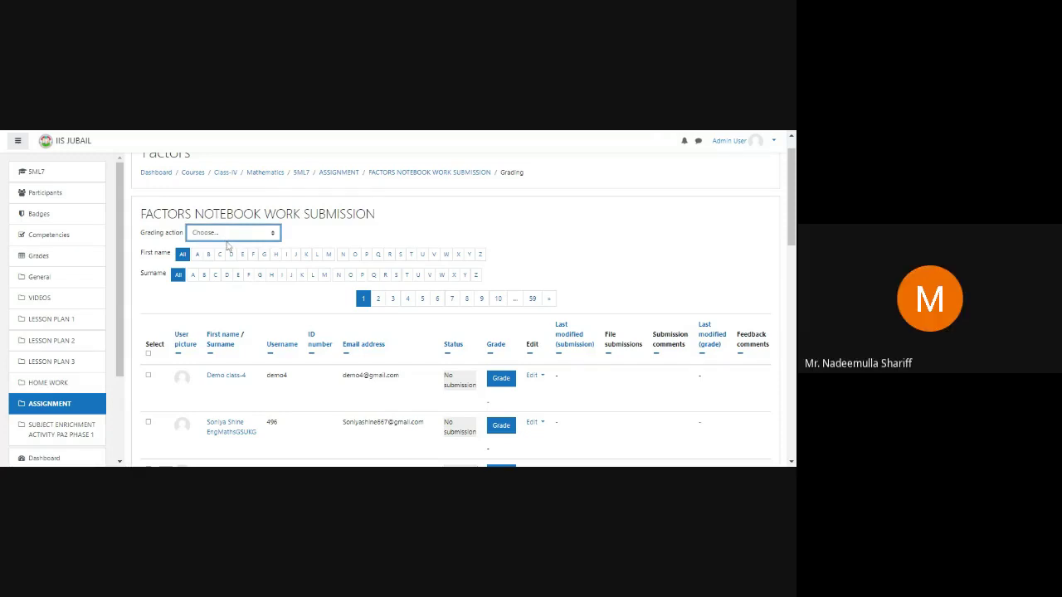
key("Down")
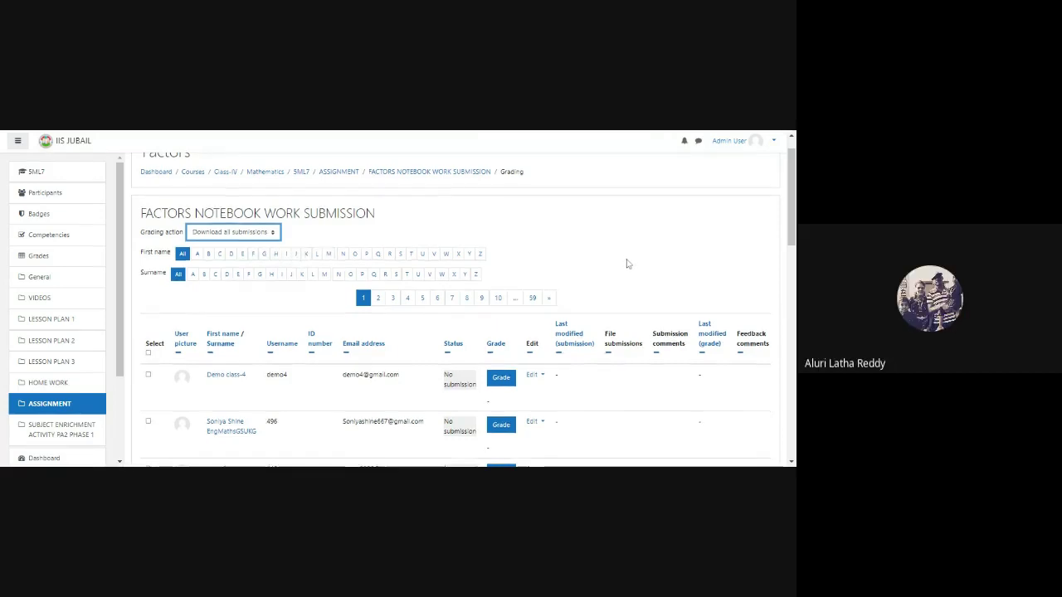
Step: Check which batch actions are available for selected submissions below the grading table
scroll(628, 262, "down", 10)
scroll(663, 264, "down", 5)
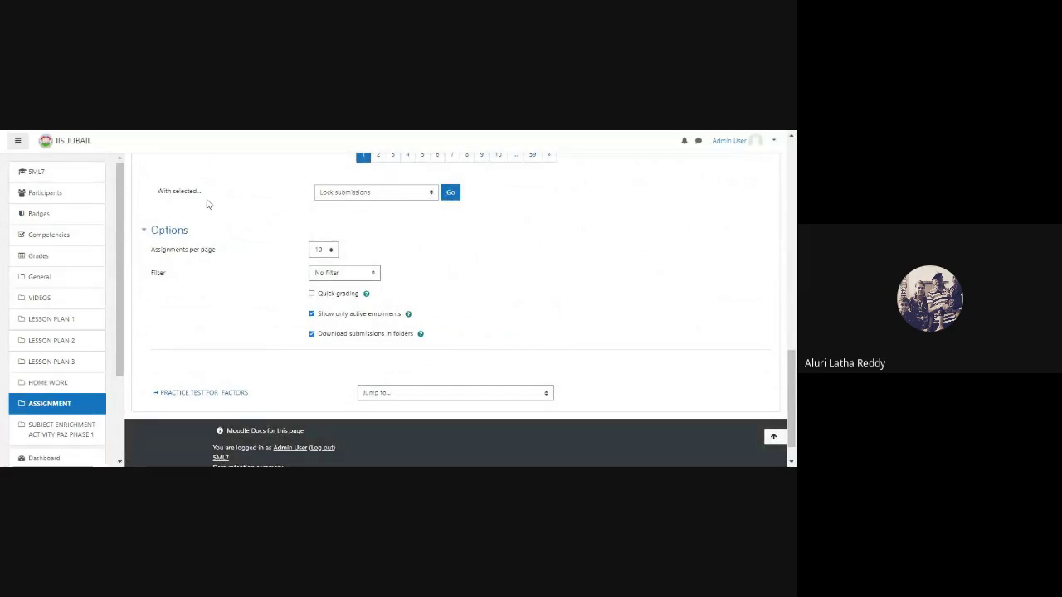
left_click(372, 194)
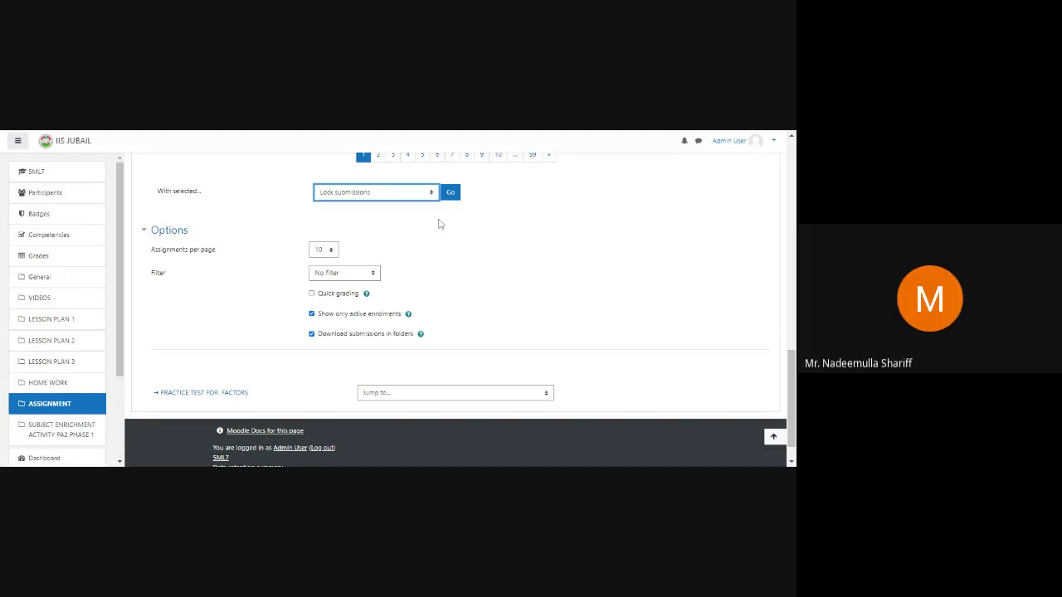
left_click(559, 254)
Step: Look over the Factors assignment's grading table again, from the student rows to the display options
scroll(600, 253, "up", 3)
scroll(600, 253, "up", 10)
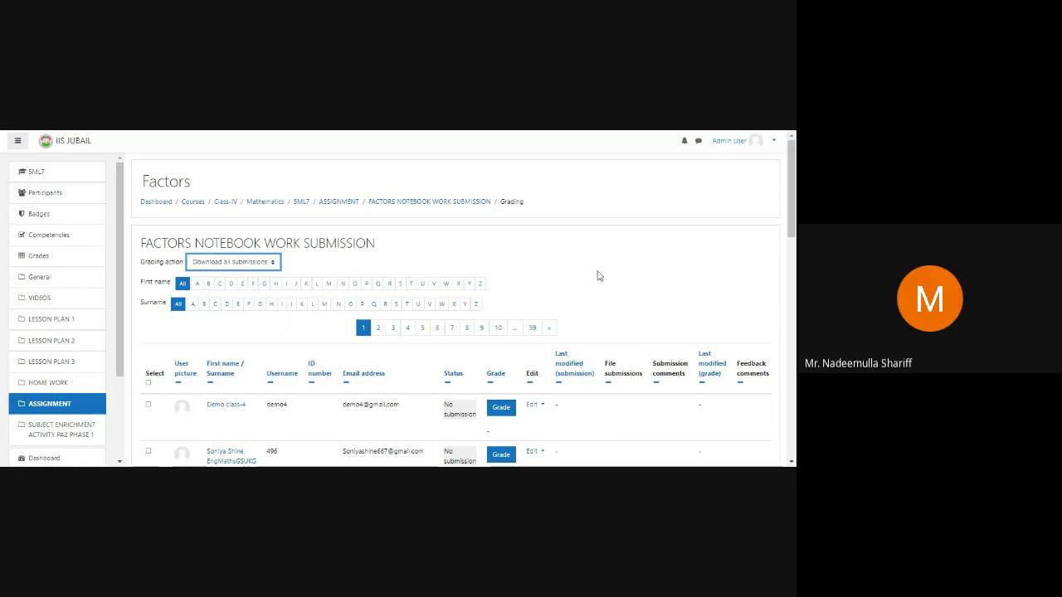
scroll(596, 277, "down", 3)
scroll(595, 279, "down", 5)
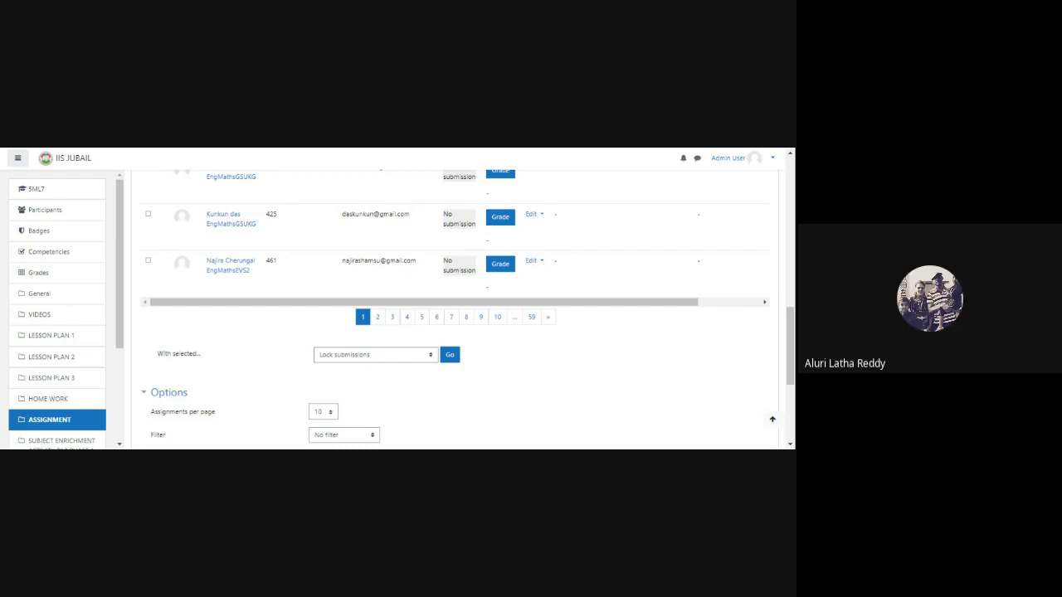
scroll(127, 420, "down", 1)
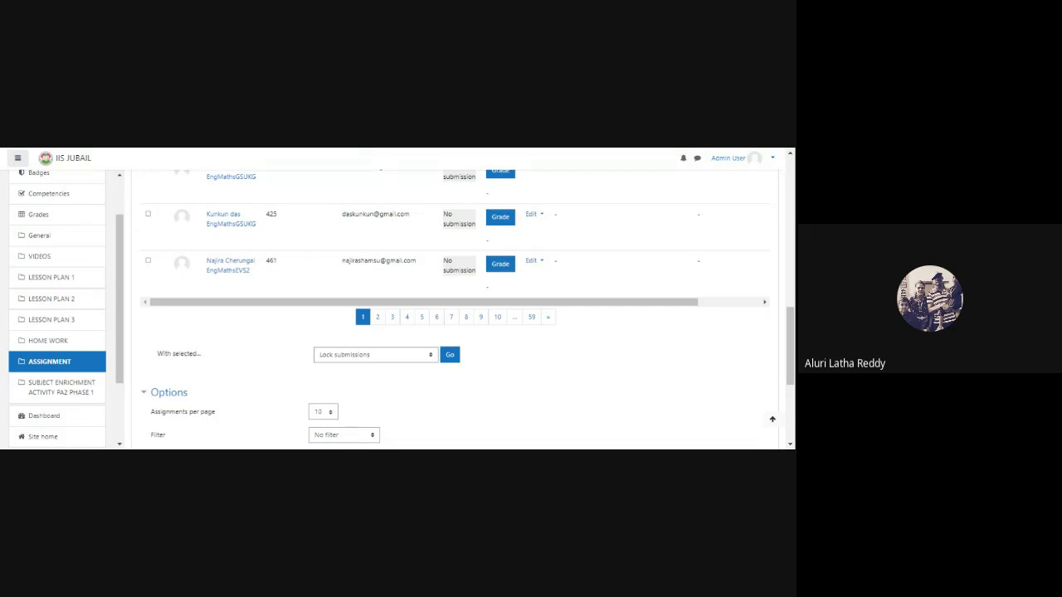
scroll(718, 339, "up", 6)
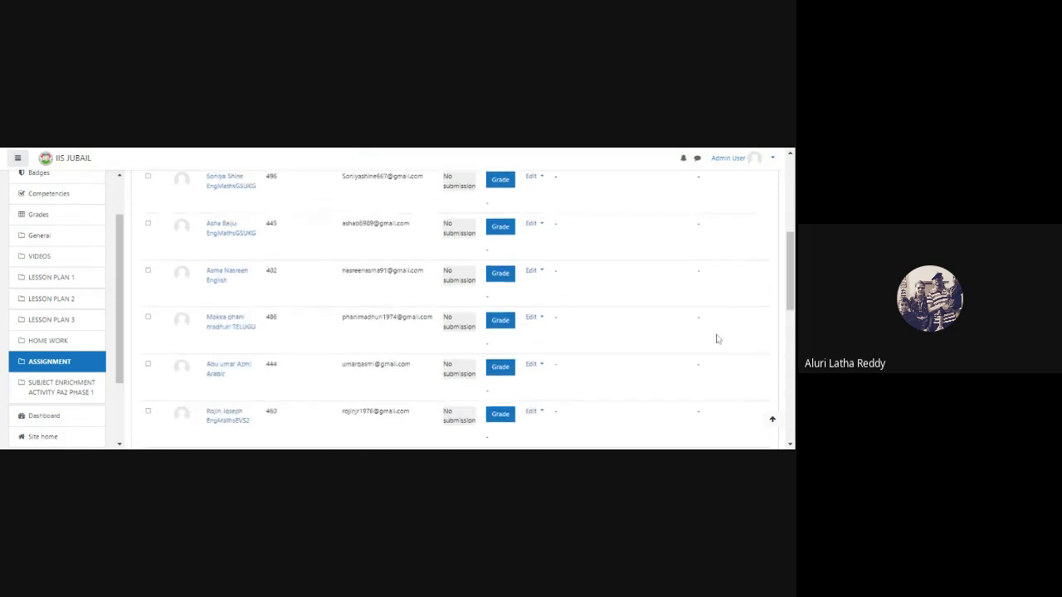
scroll(726, 335, "down", 1)
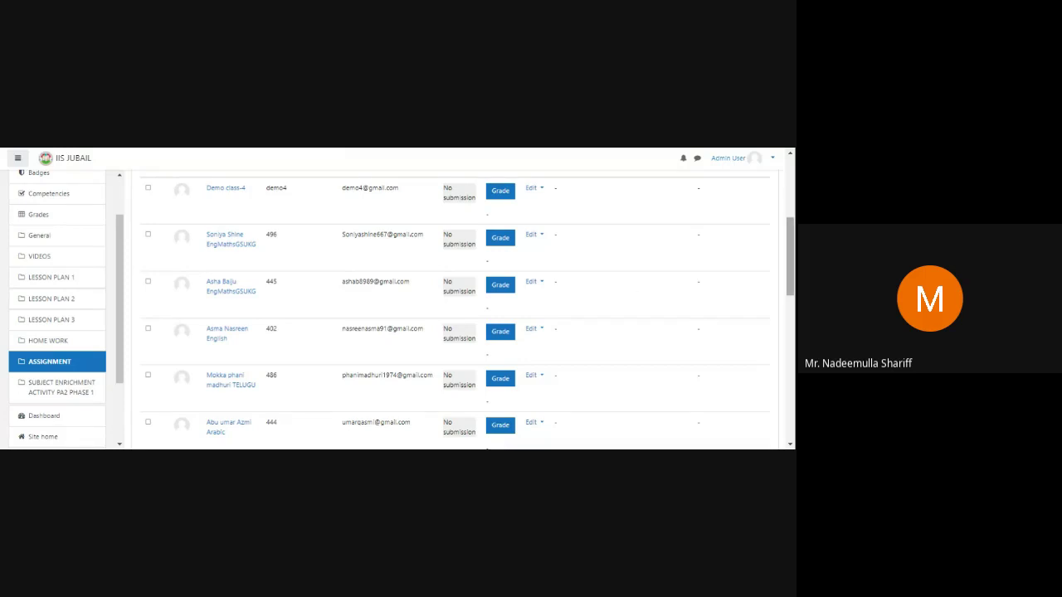
Step: Look through the remaining student rows of the Factors assignment's grading table and open its second page of students
left_click_drag(790, 244, 790, 257)
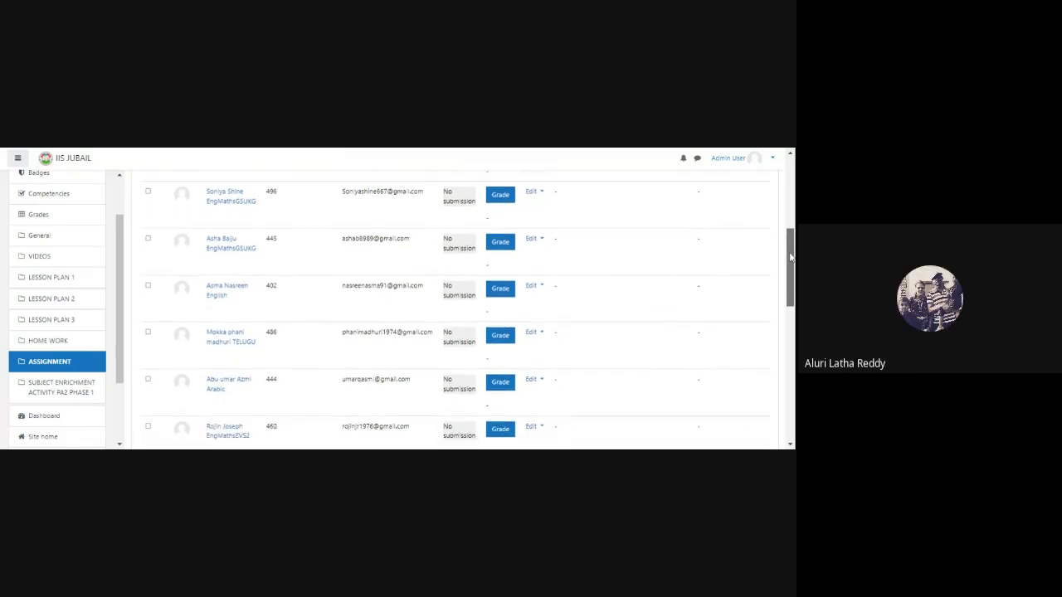
scroll(635, 294, "down", 5)
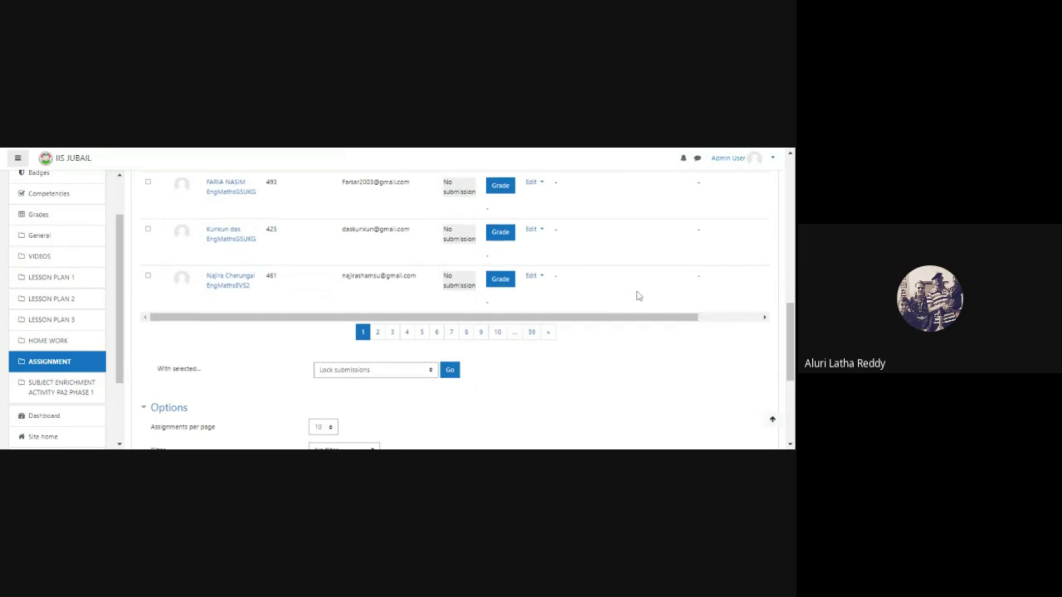
left_click(377, 332)
scroll(498, 330, "down", 3)
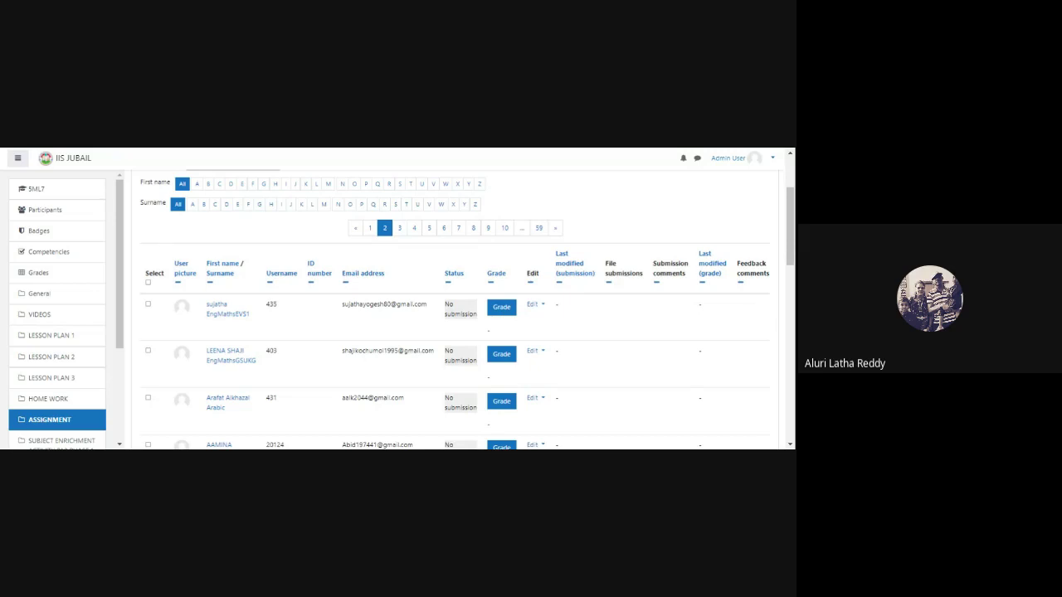
left_click_drag(792, 234, 790, 197)
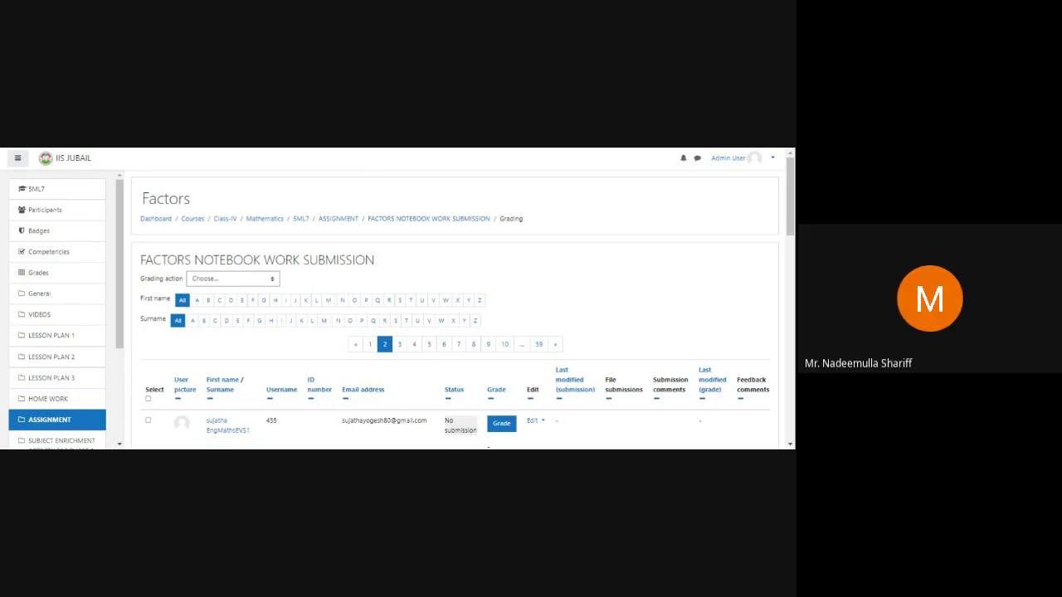
Step: Go to the Factors course's Subject Enrichment Activity PA2 Phase 1 section and return to the Dashboard
left_click(93, 437)
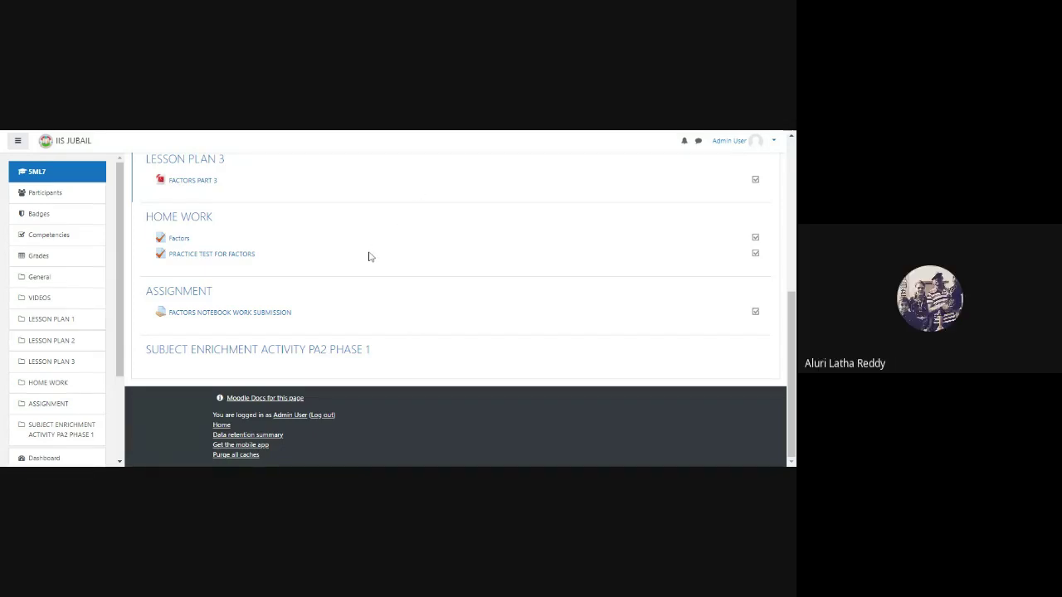
scroll(371, 257, "up", 5)
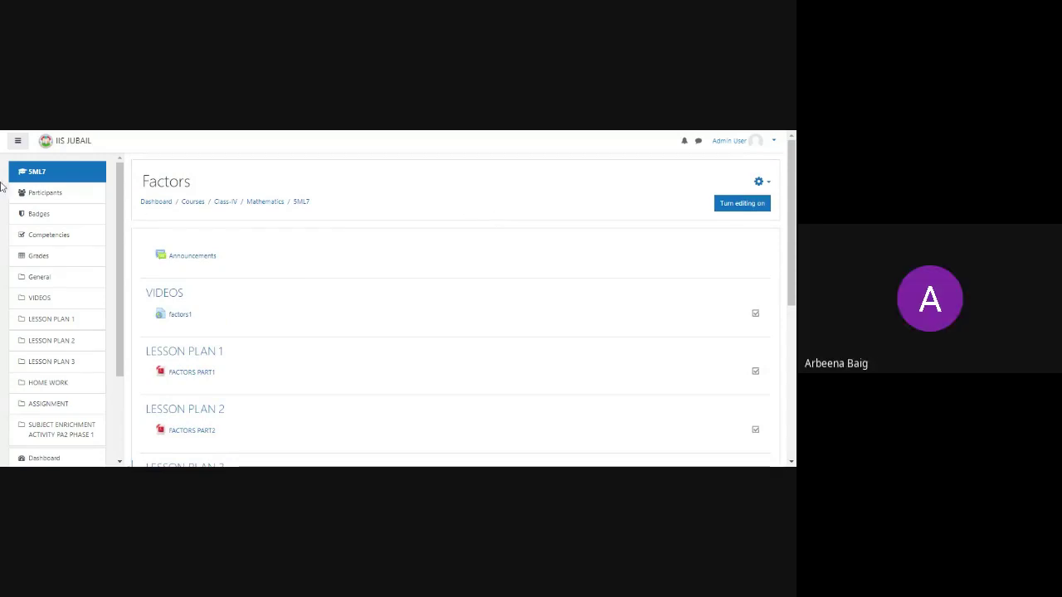
left_click(156, 203)
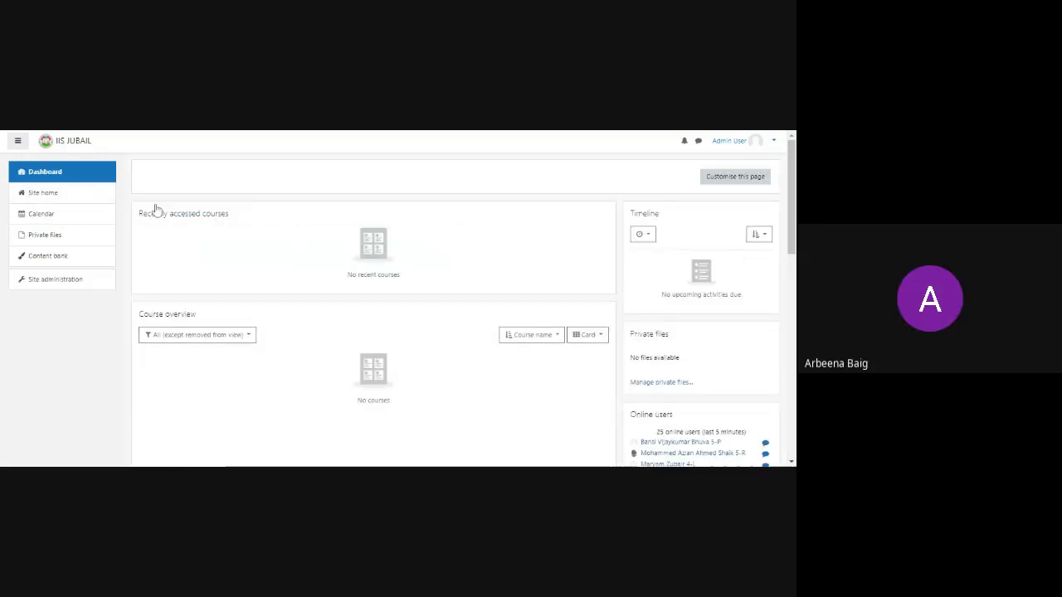